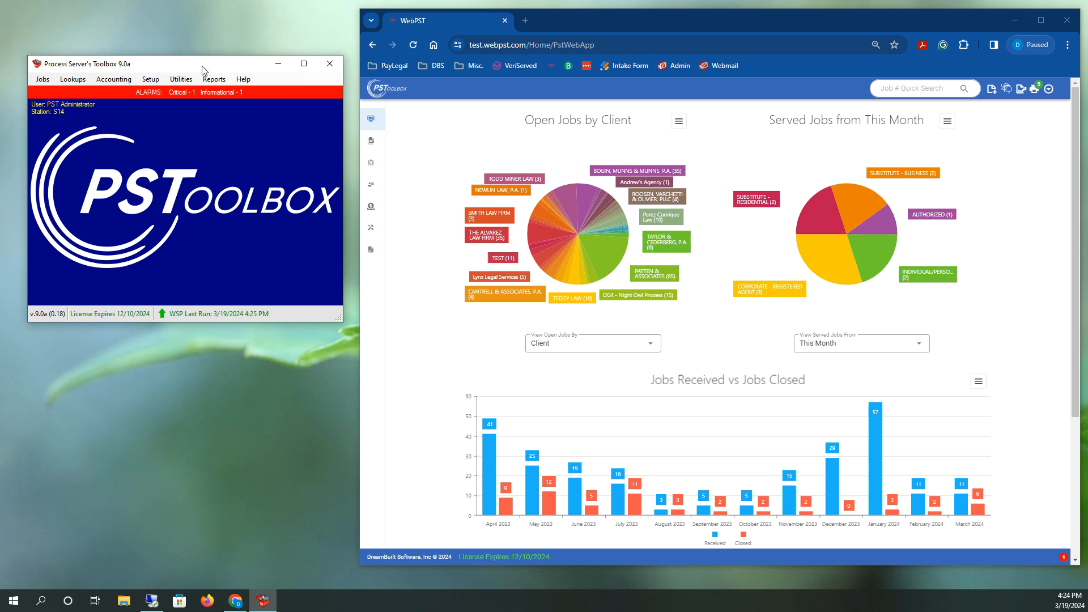
- Start a new custom field sheet from the field sheet setup and enlarge its settings window
left_click(161, 84)
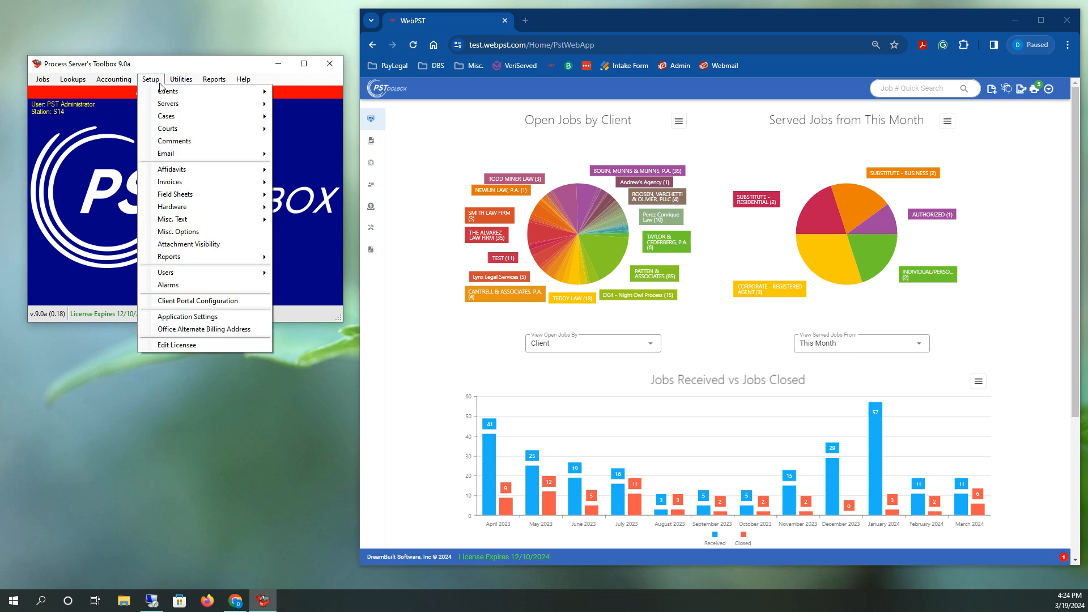
mouse_move(197, 199)
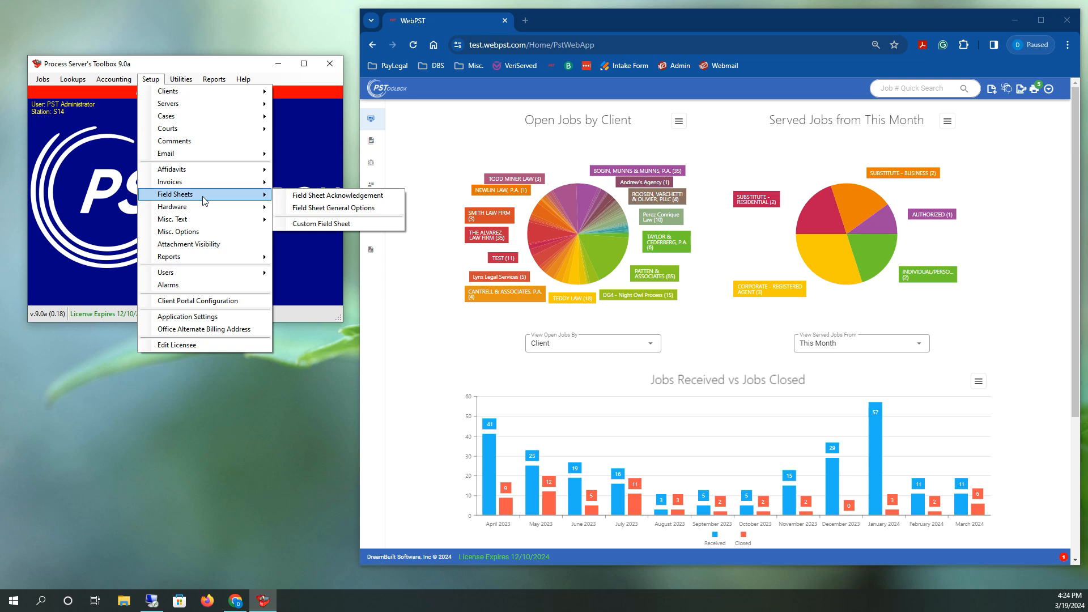
left_click(320, 226)
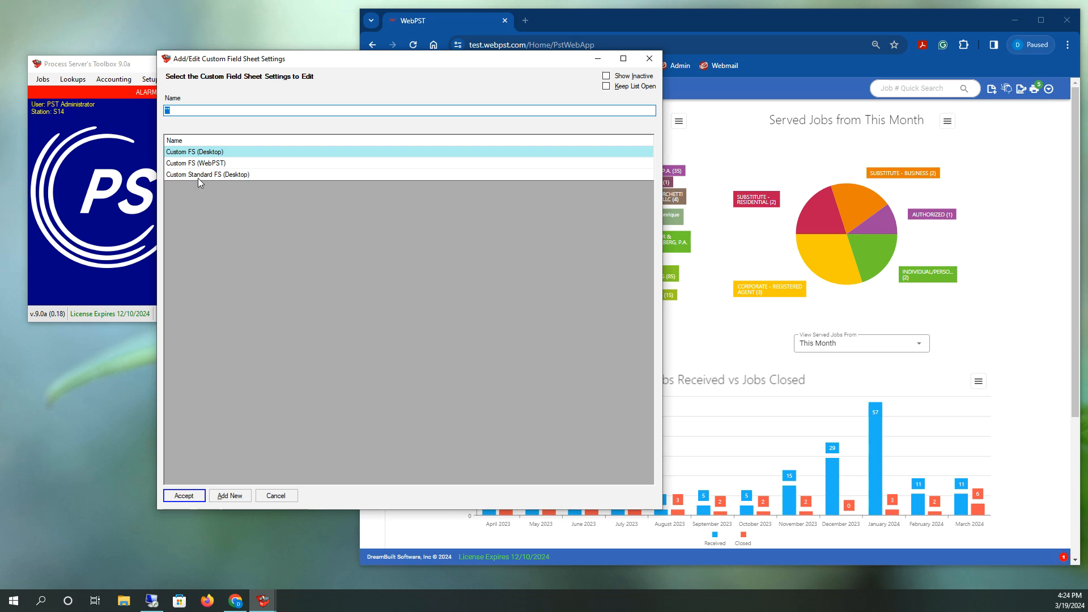
left_click(234, 498)
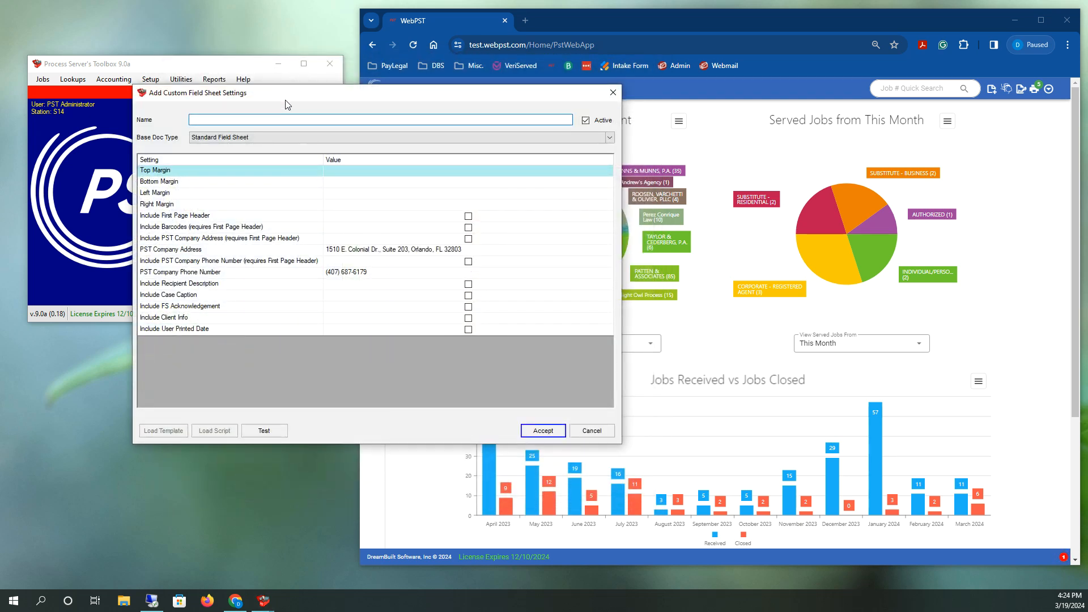
left_click_drag(376, 435, 376, 478)
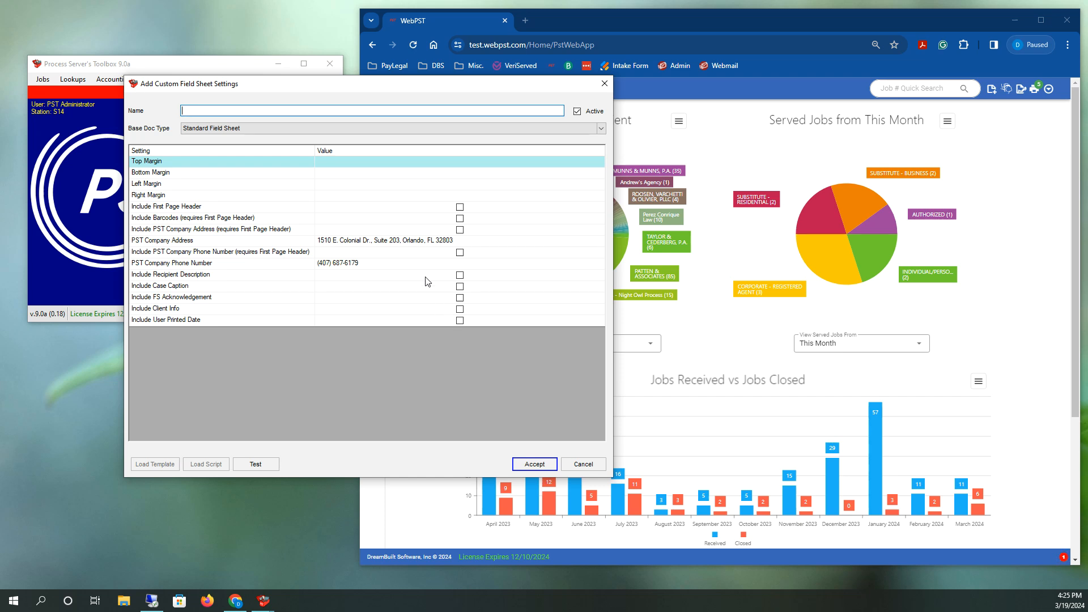
- Preview the Standard Field Sheet layout with job number 1 as the test job, and close the preview
left_click(256, 464)
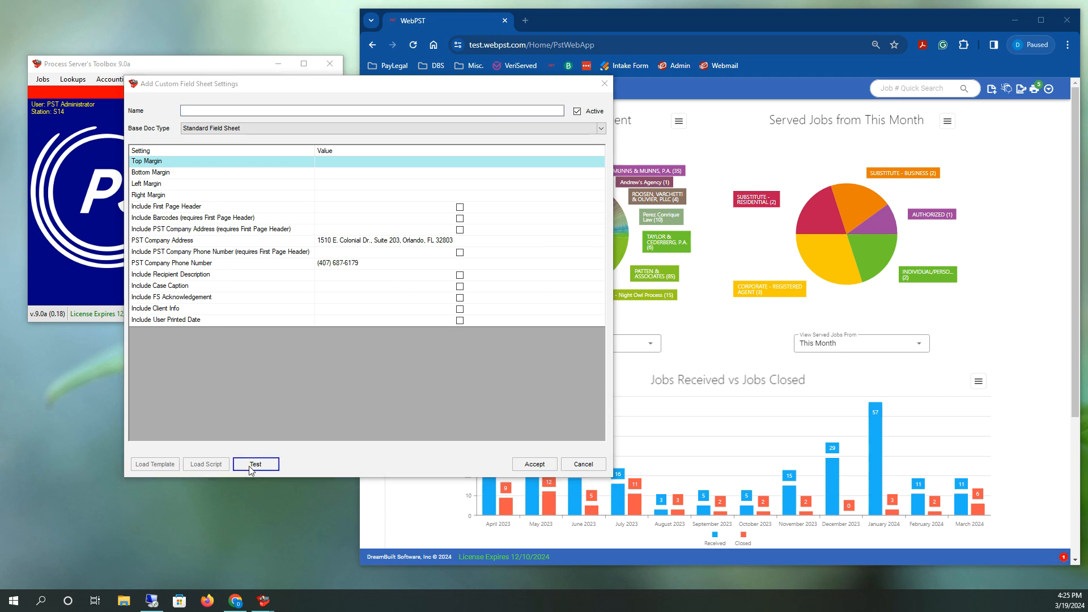
type("1")
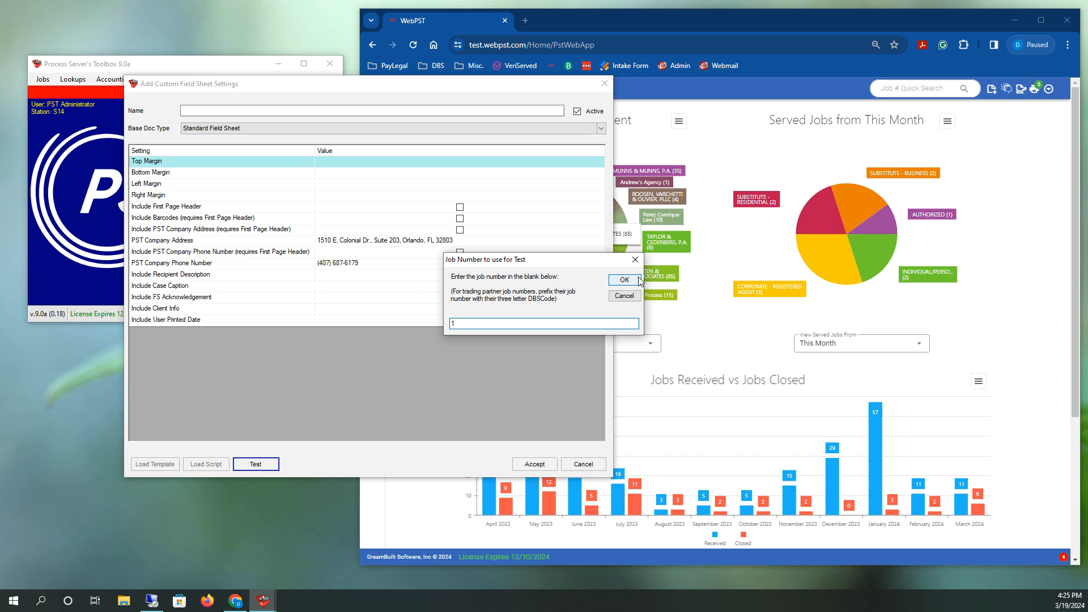
left_click(624, 280)
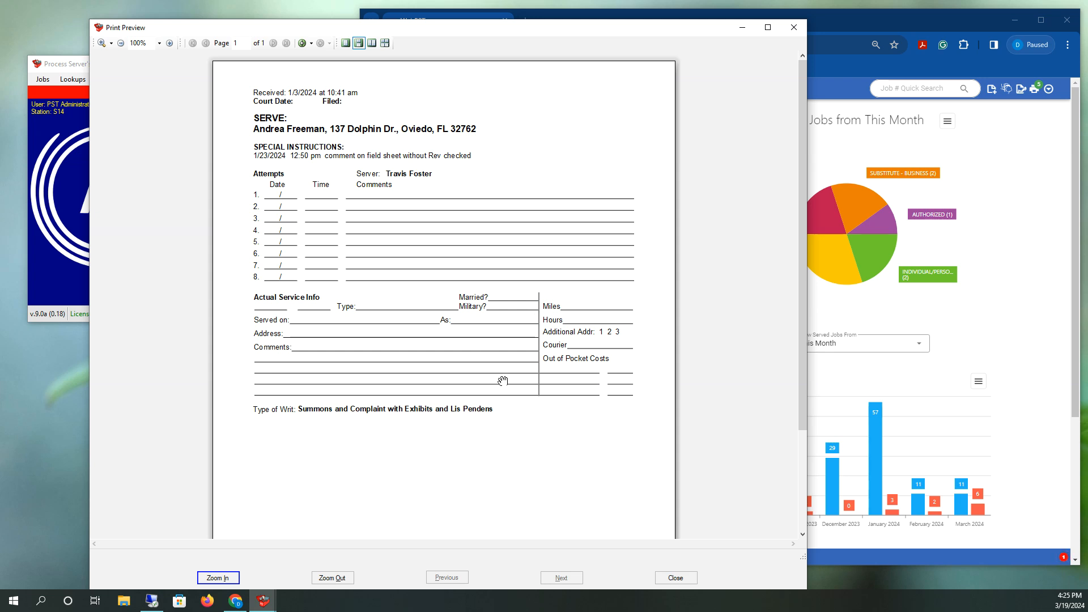
left_click(792, 28)
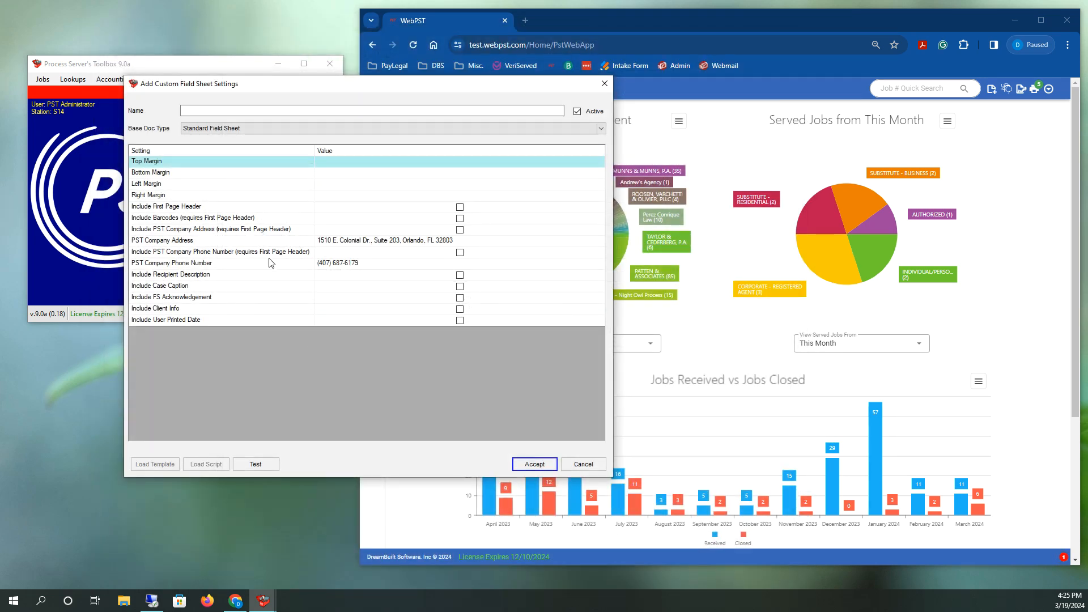
- Set the base document type to Custom Field Sheet and enlarge the settings window to review its options and template editor
left_click(252, 109)
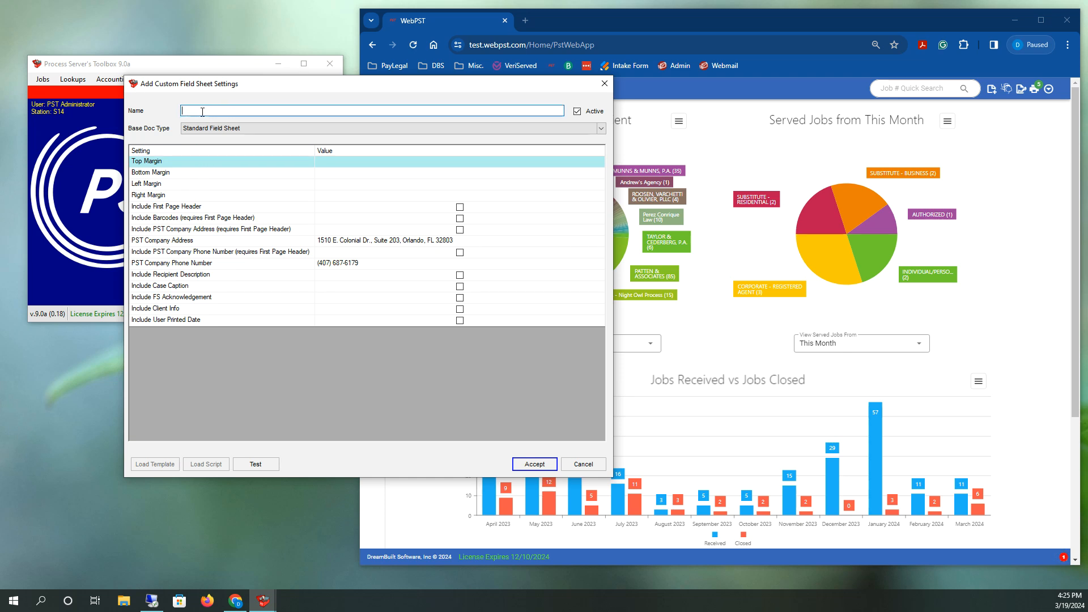
left_click(249, 127)
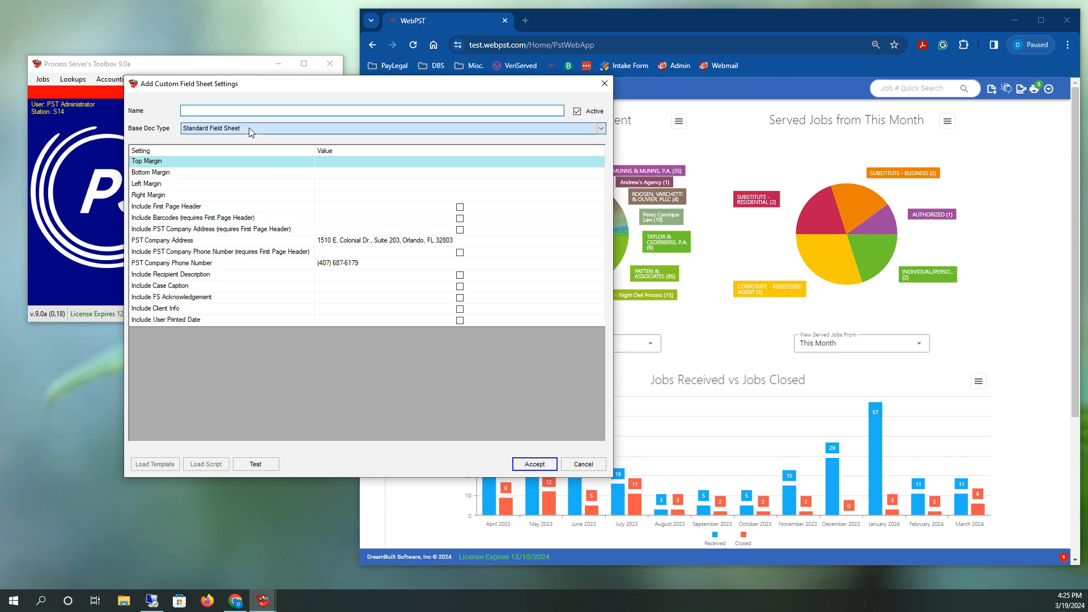
left_click(241, 148)
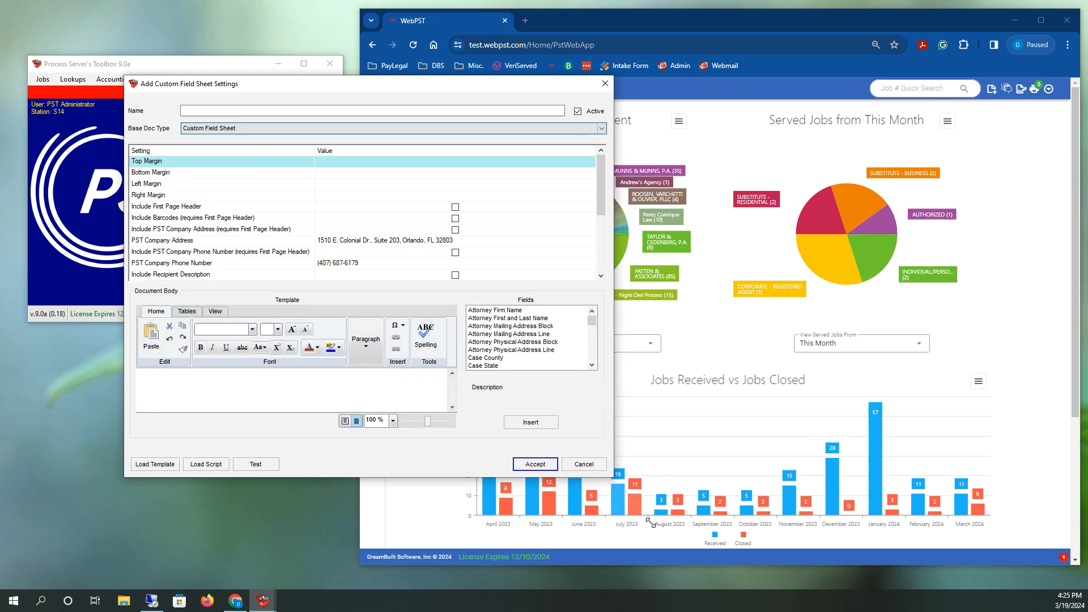
left_click_drag(612, 477, 703, 573)
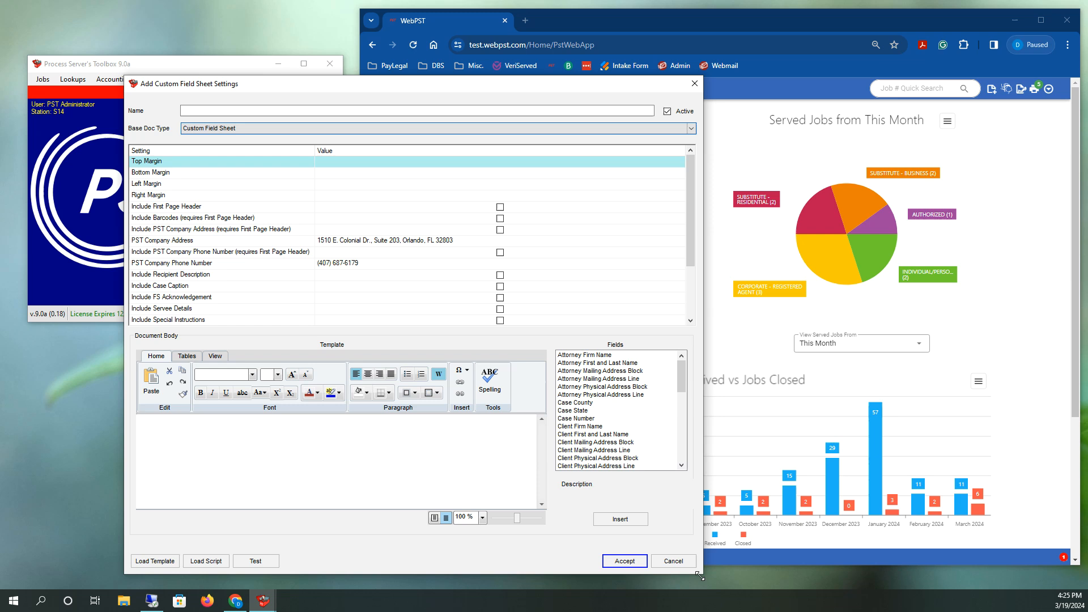
scroll(254, 226, "down", 1)
scroll(254, 226, "down", 2)
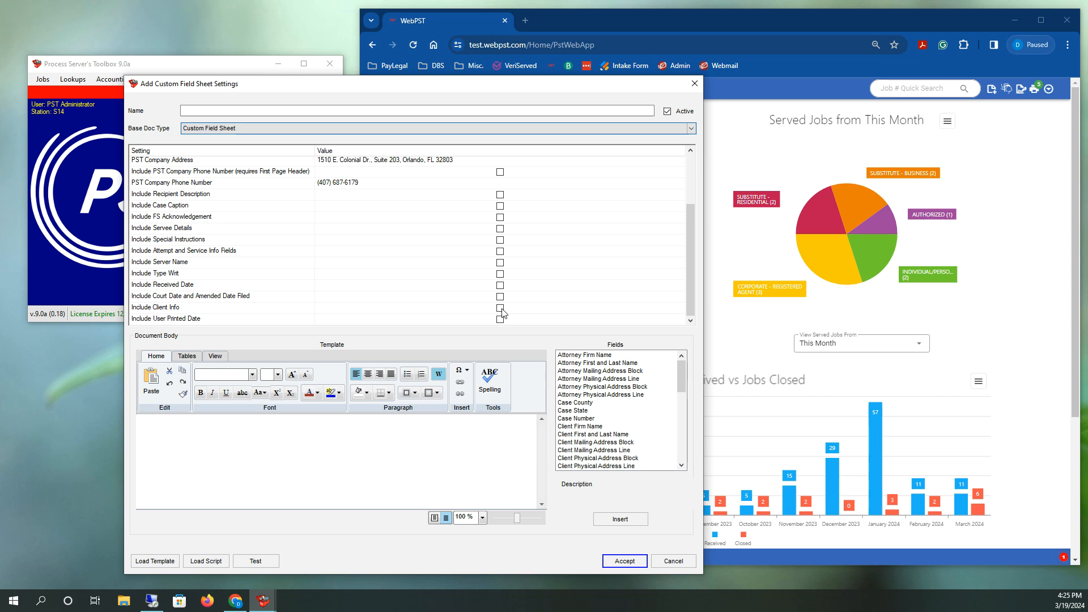
scroll(502, 313, "up", 2)
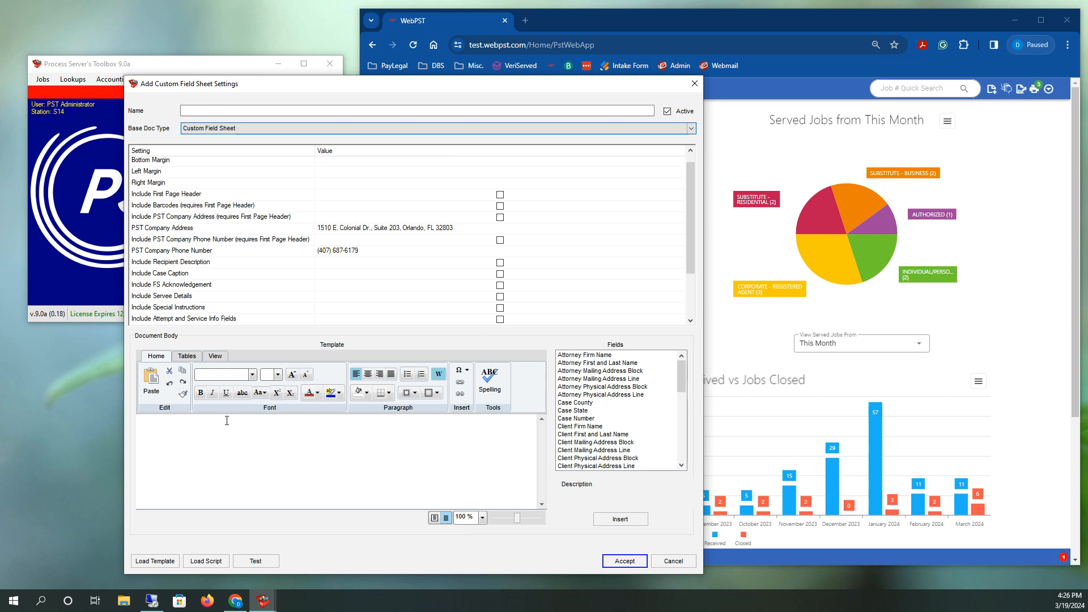
left_click(207, 422)
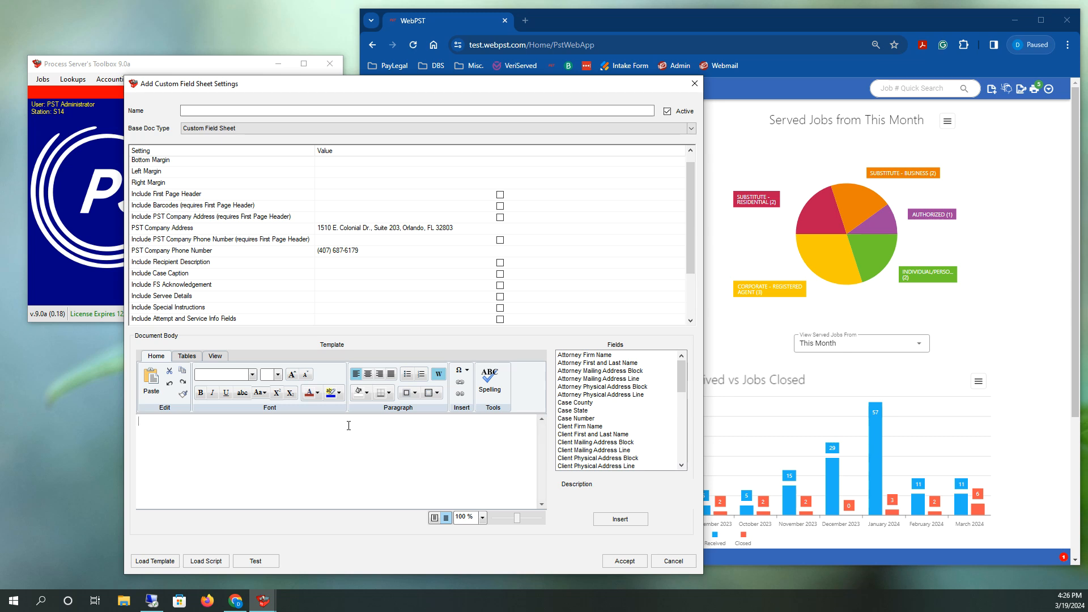
- Preview the empty custom field sheet with the same test job and close the preview
left_click(255, 561)
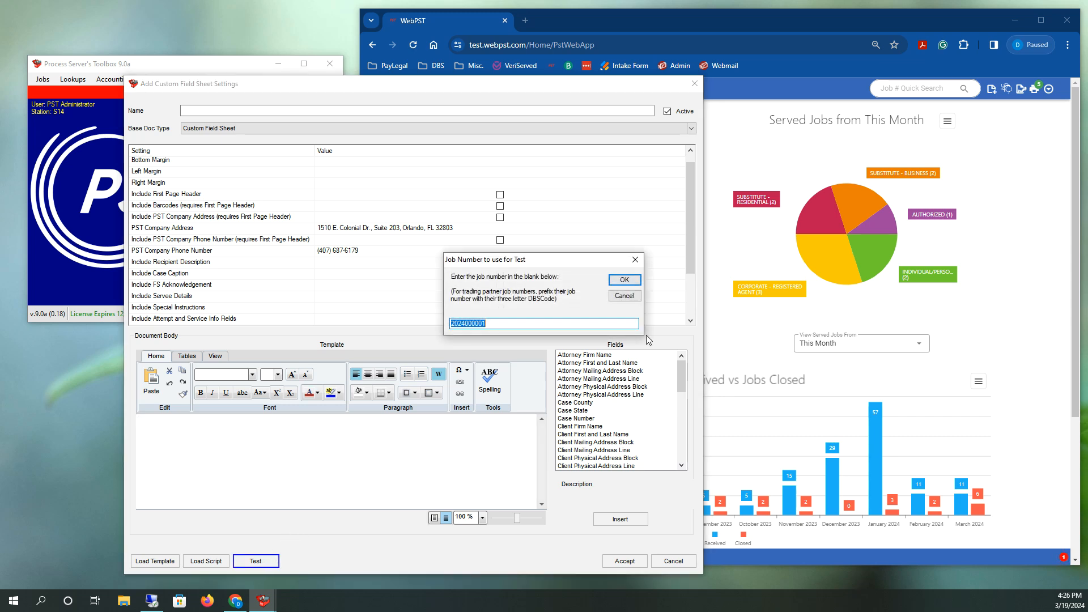
left_click(624, 280)
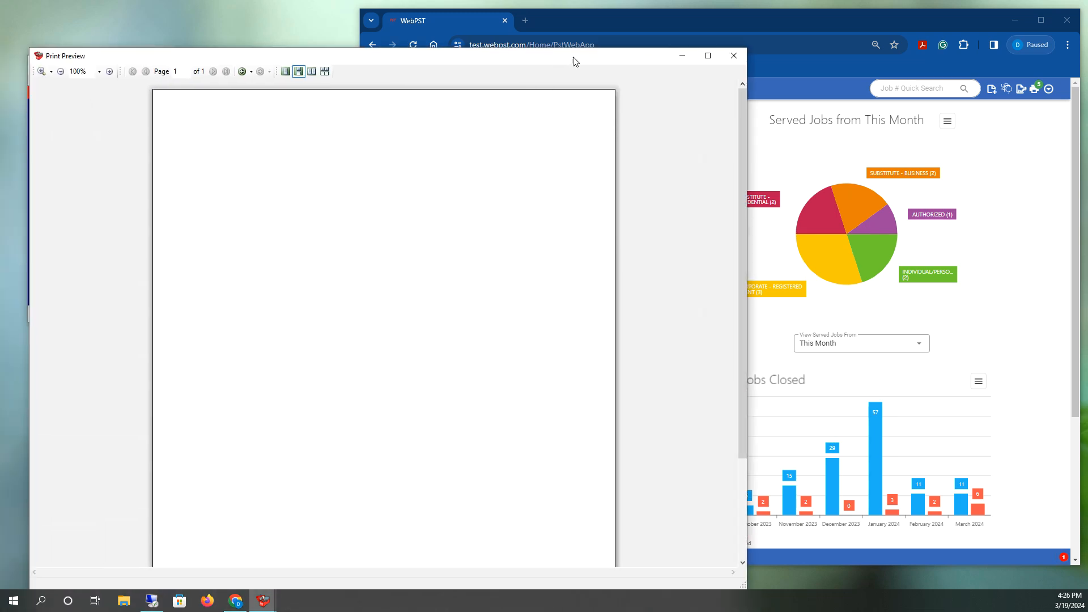
scroll(507, 264, "up", 1)
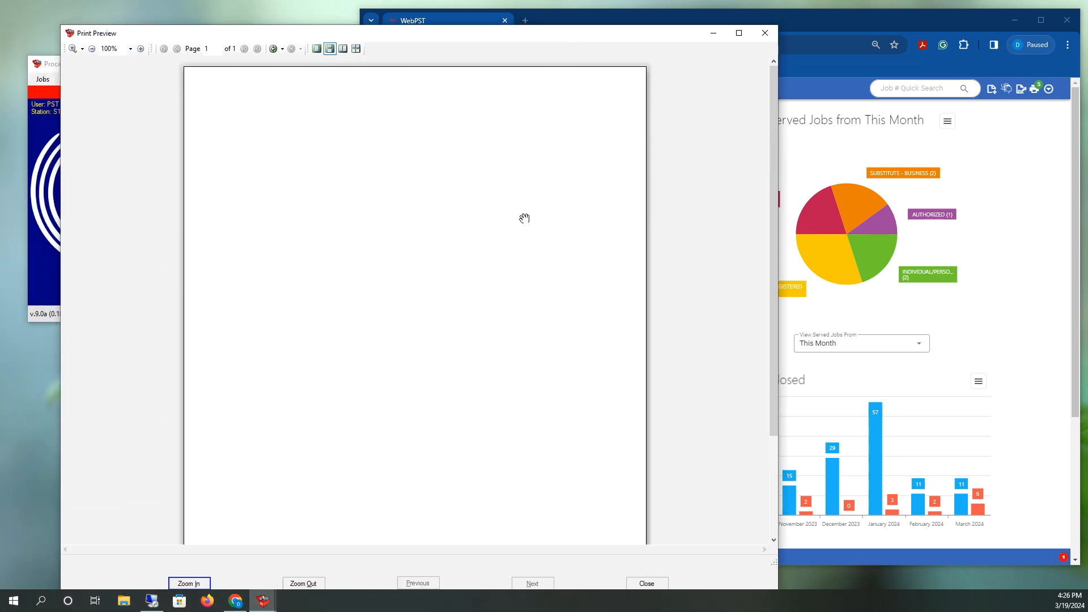
left_click(769, 40)
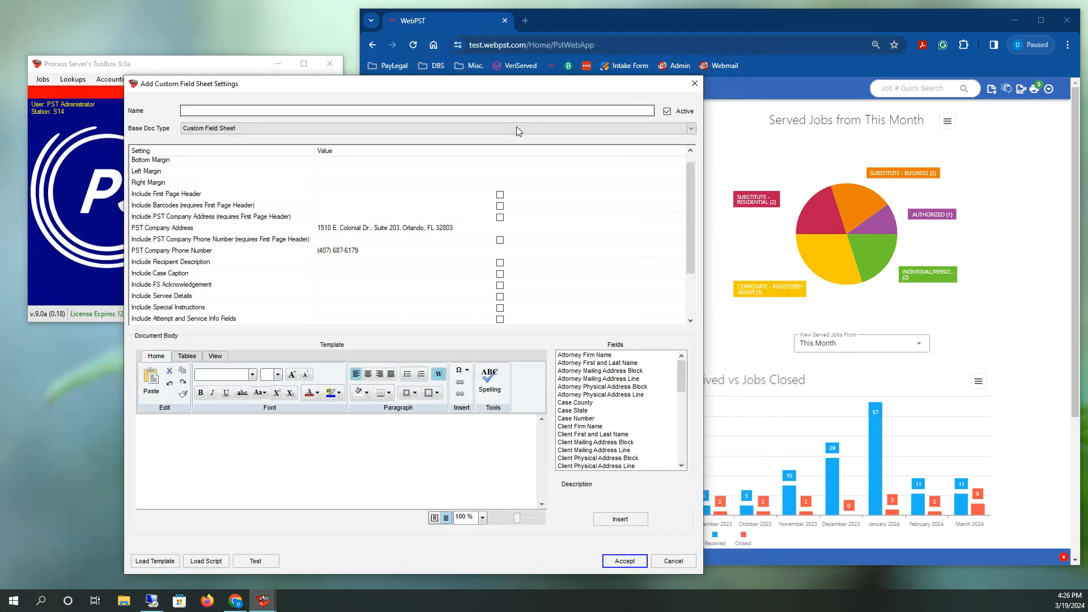
- Open the file picker for loading a template from a rich text file, and dismiss it without choosing a file
scroll(493, 294, "down", 2)
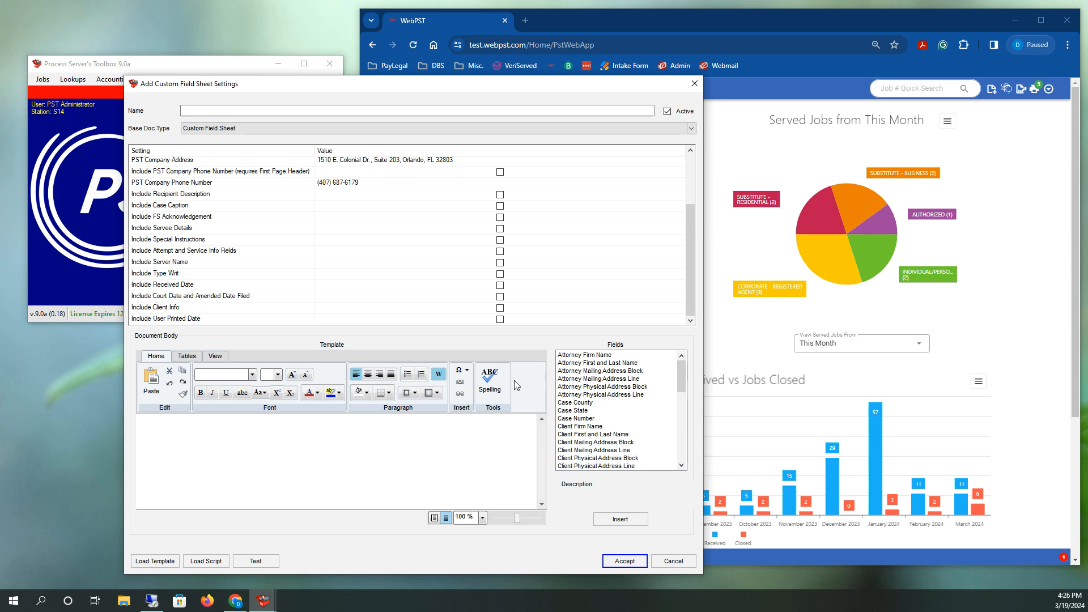
left_click(168, 562)
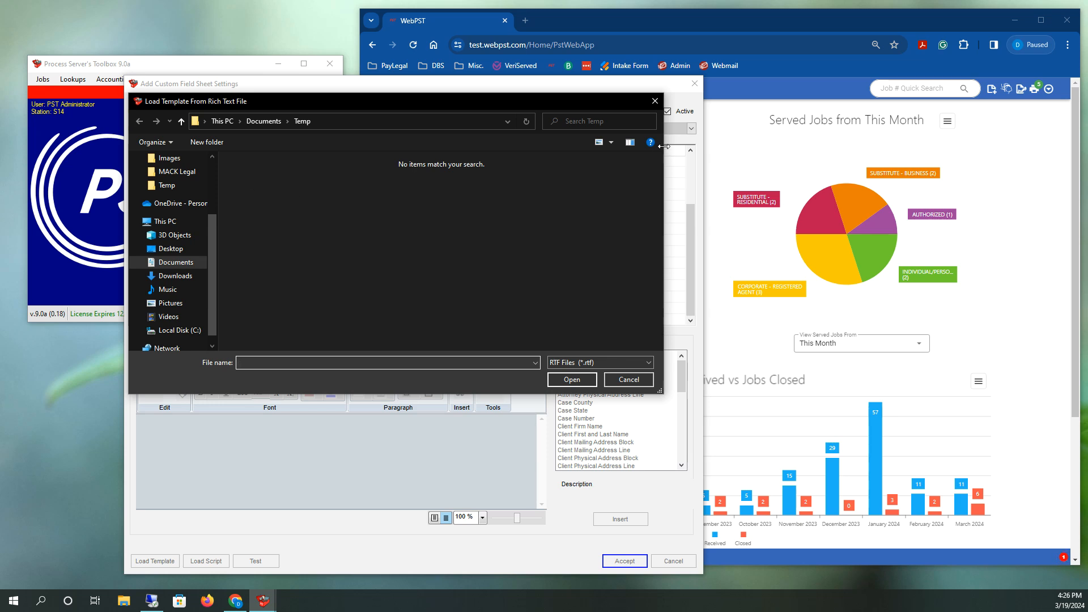
left_click(655, 101)
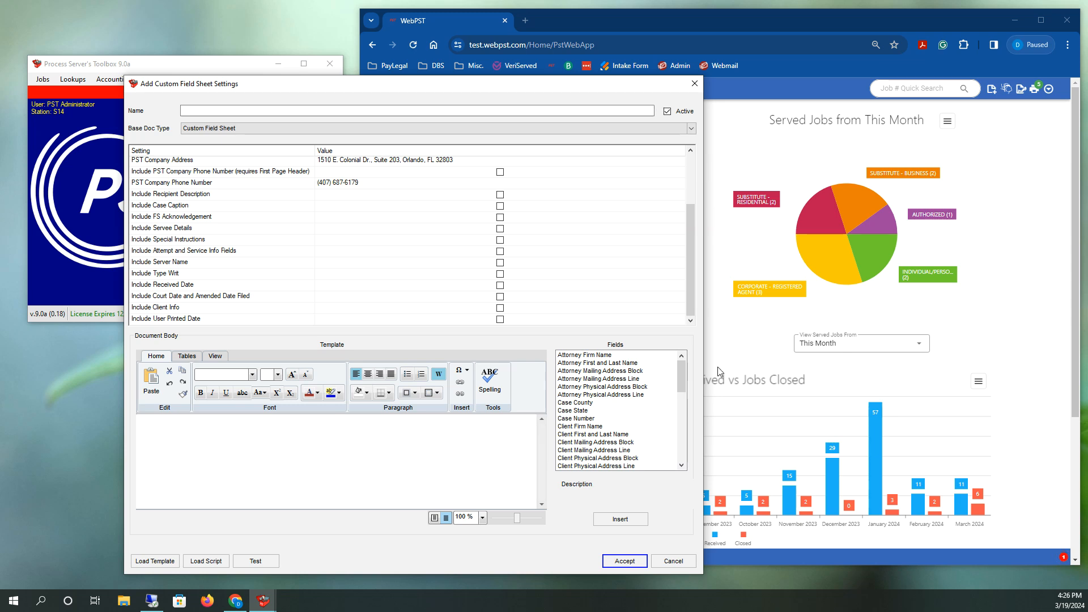
- Insert the Case County field into the document body template and discard the new field sheet
scroll(586, 369, "down", 2)
scroll(590, 374, "down", 3)
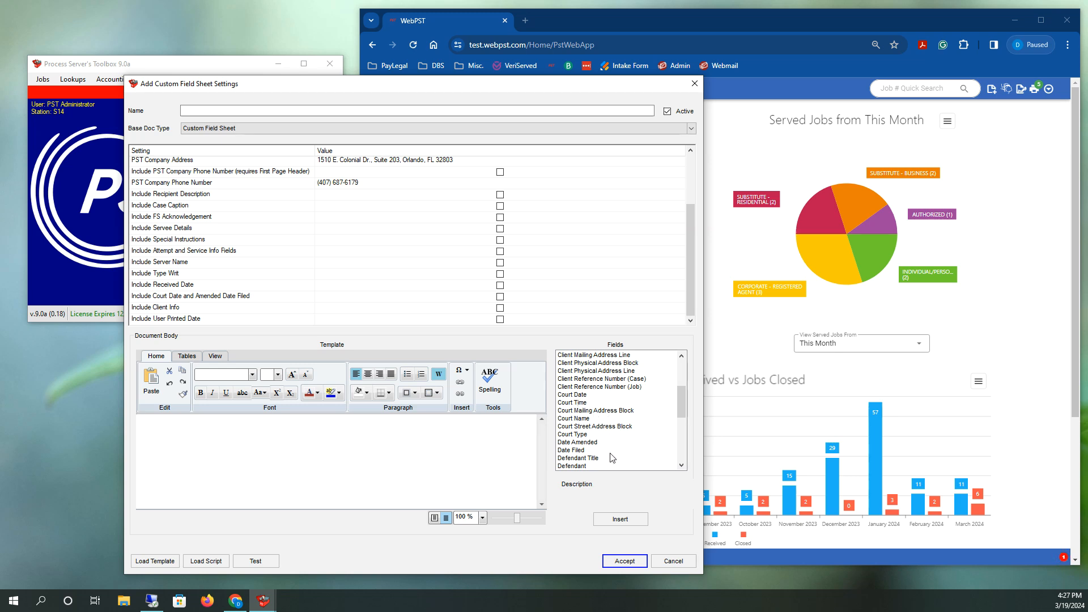
scroll(603, 454, "up", 3)
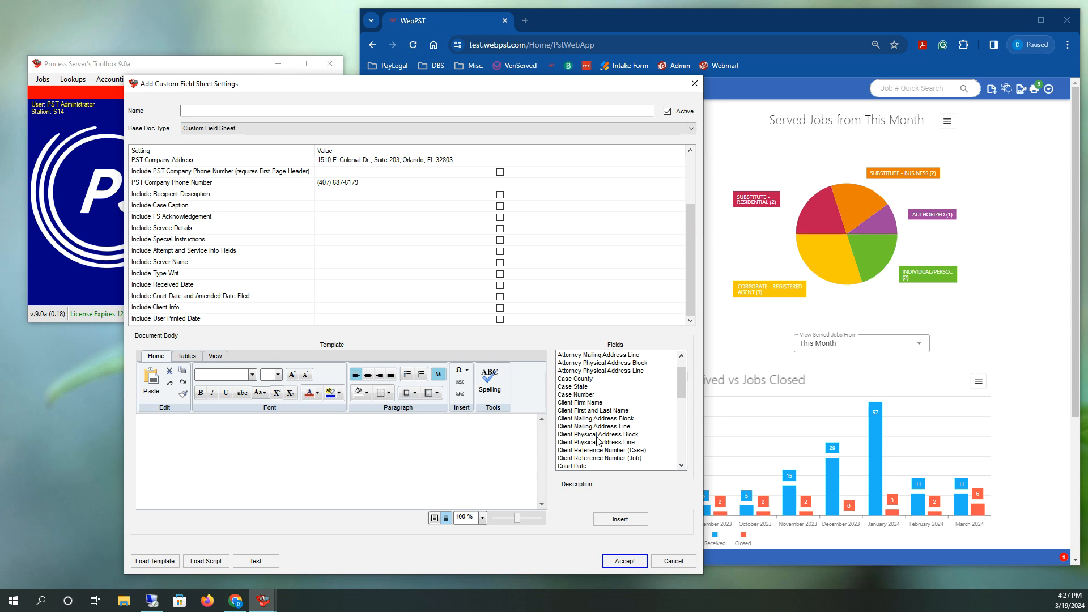
left_click(578, 378)
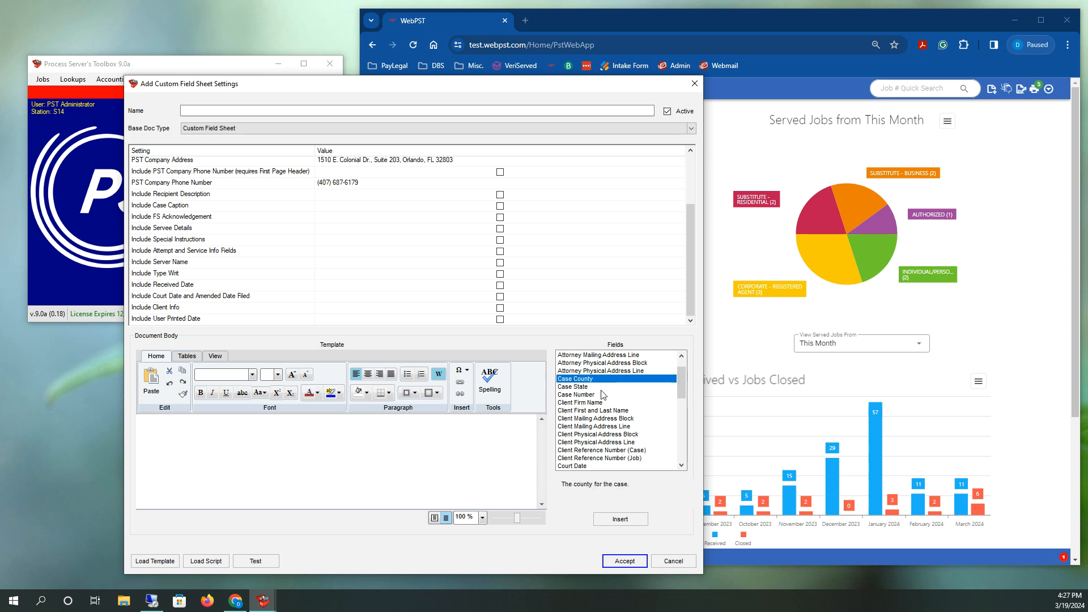
left_click(620, 520)
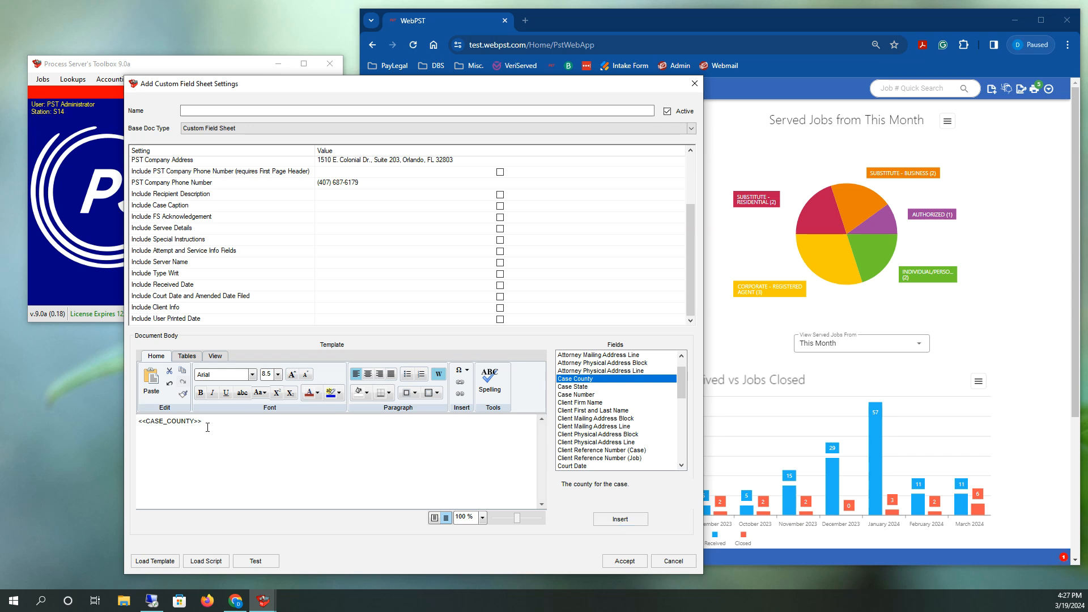
left_click_drag(205, 422, 139, 422)
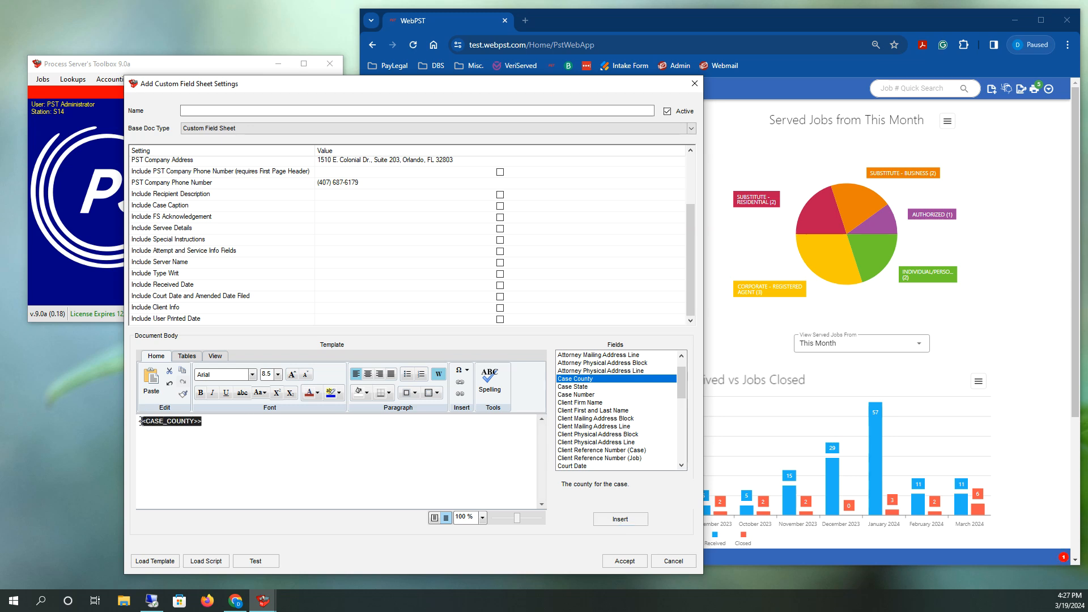
left_click(156, 452)
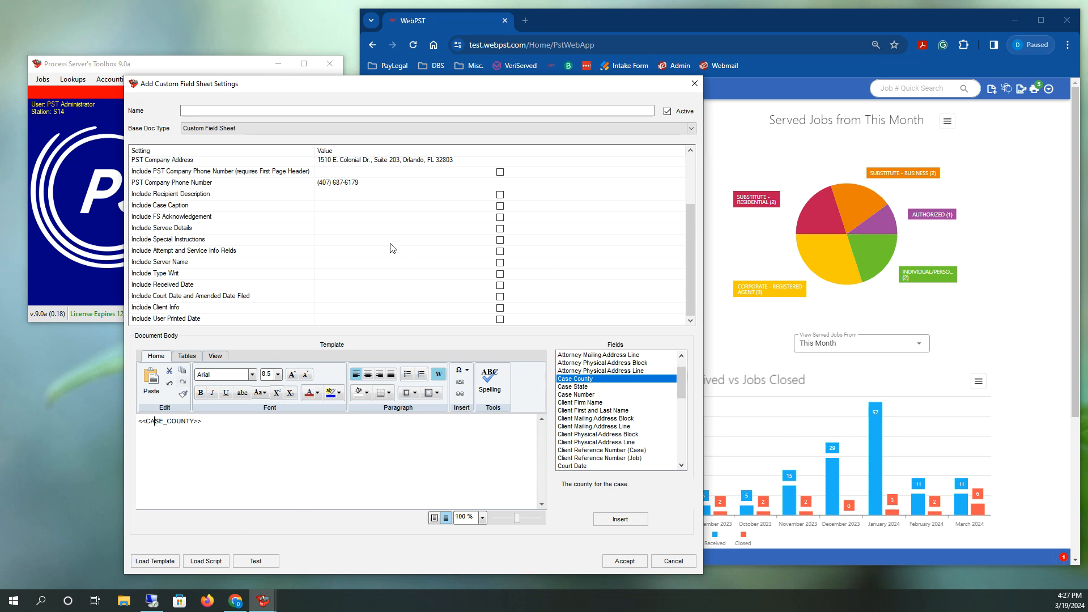
left_click(660, 558)
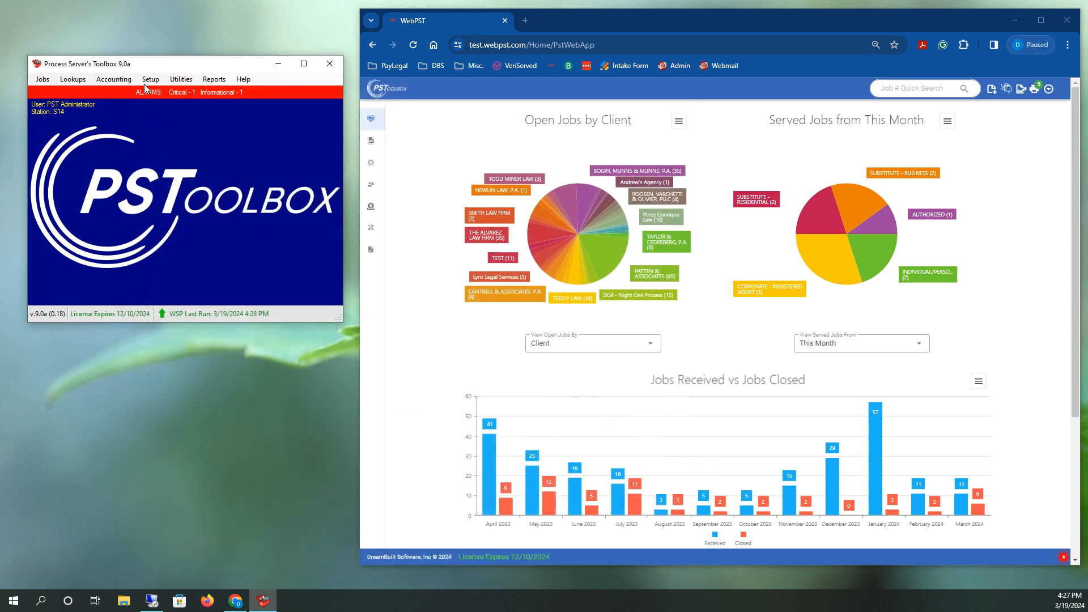
- Open the custom field sheet list, enable Keep List Open, and open Custom FS (Desktop) for editing
left_click(150, 79)
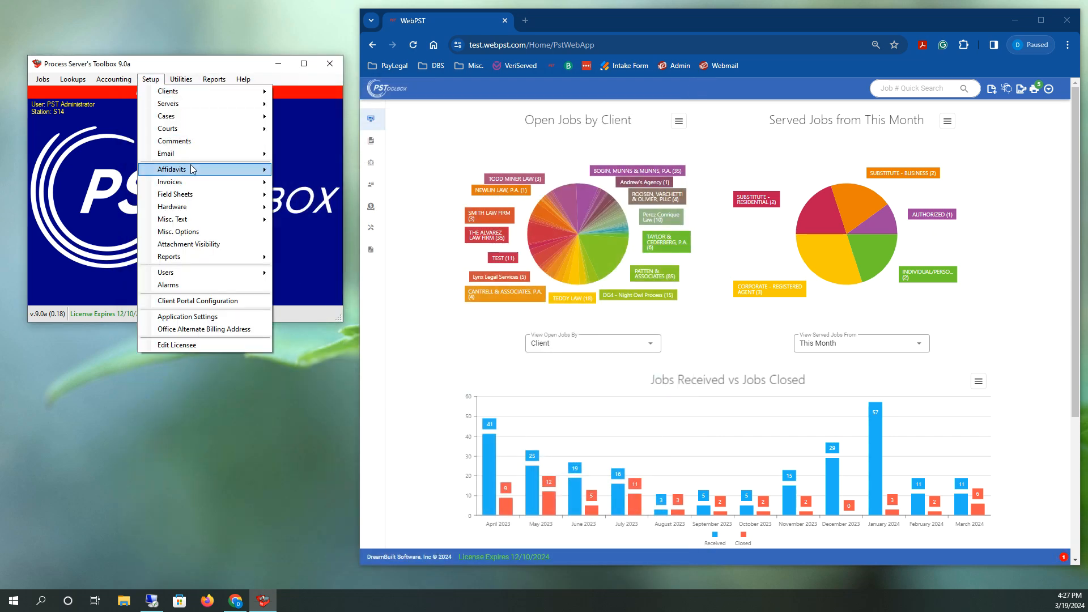
mouse_move(197, 198)
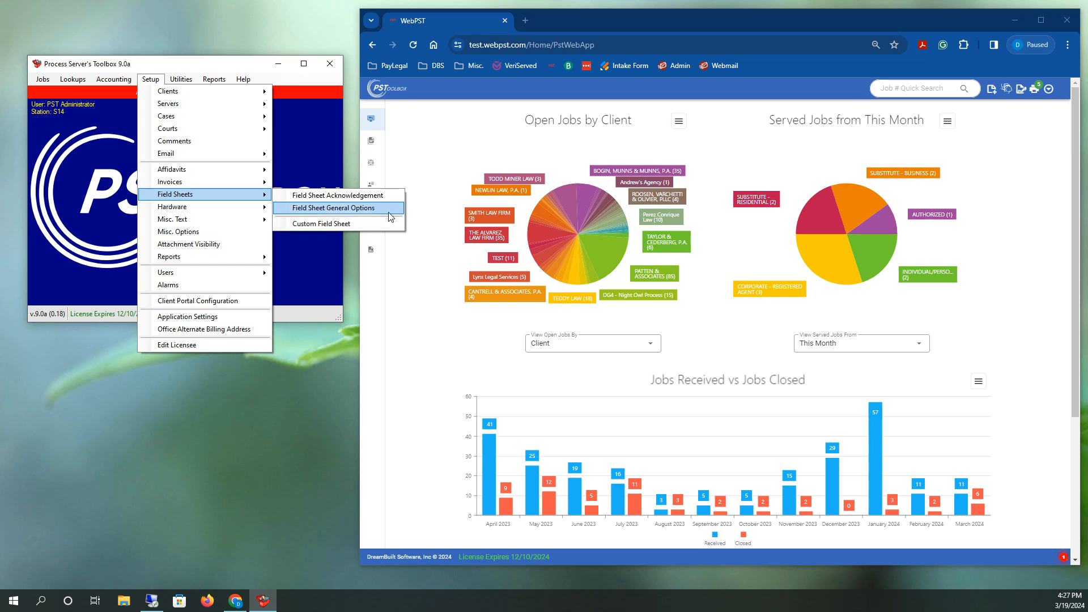
left_click(340, 224)
left_click(628, 86)
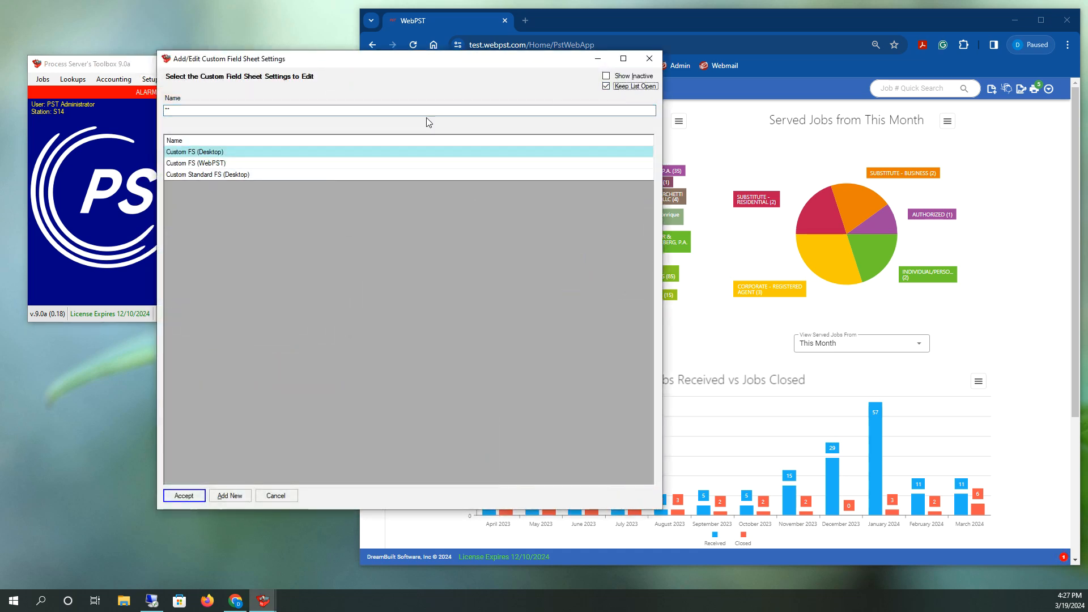
left_click(202, 153)
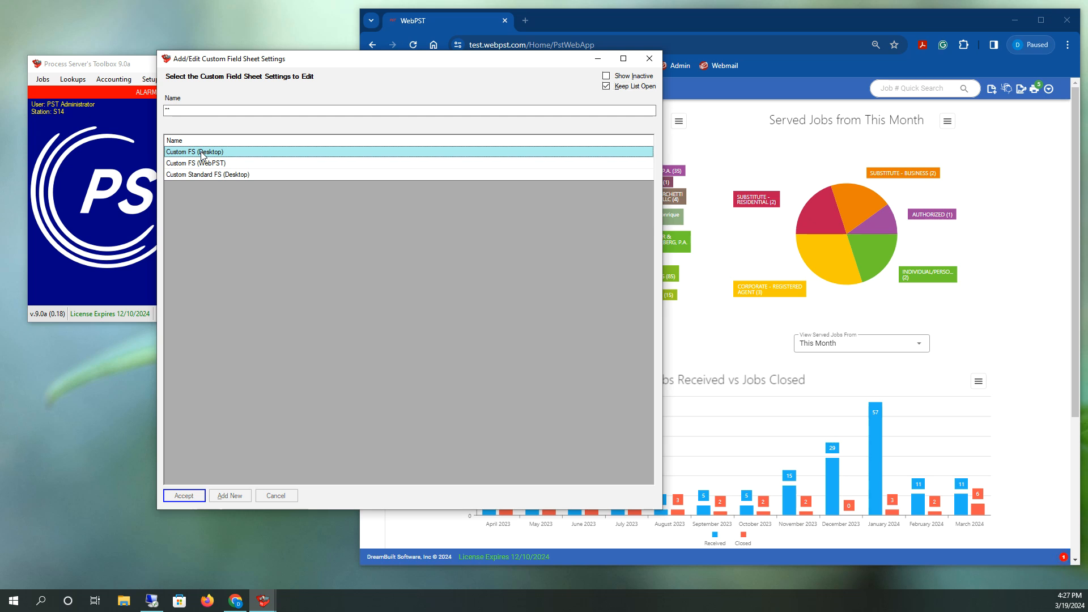
double_click(203, 153)
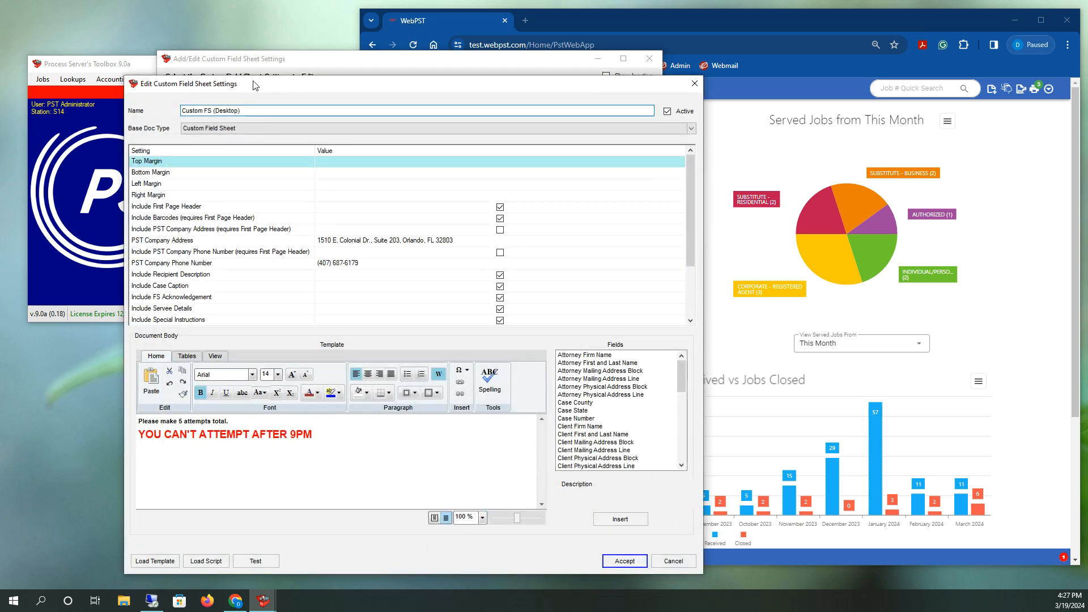
- Review the Custom FS (Desktop) settings, preview the field sheet with a test job, and close the preview
left_click_drag(253, 85, 258, 78)
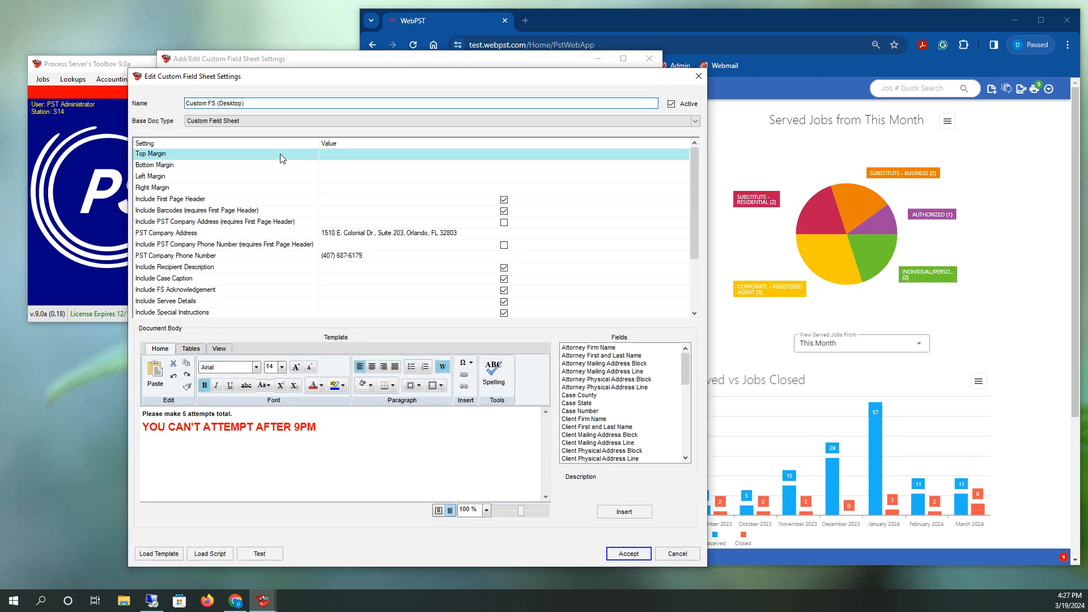
scroll(482, 226, "down", 3)
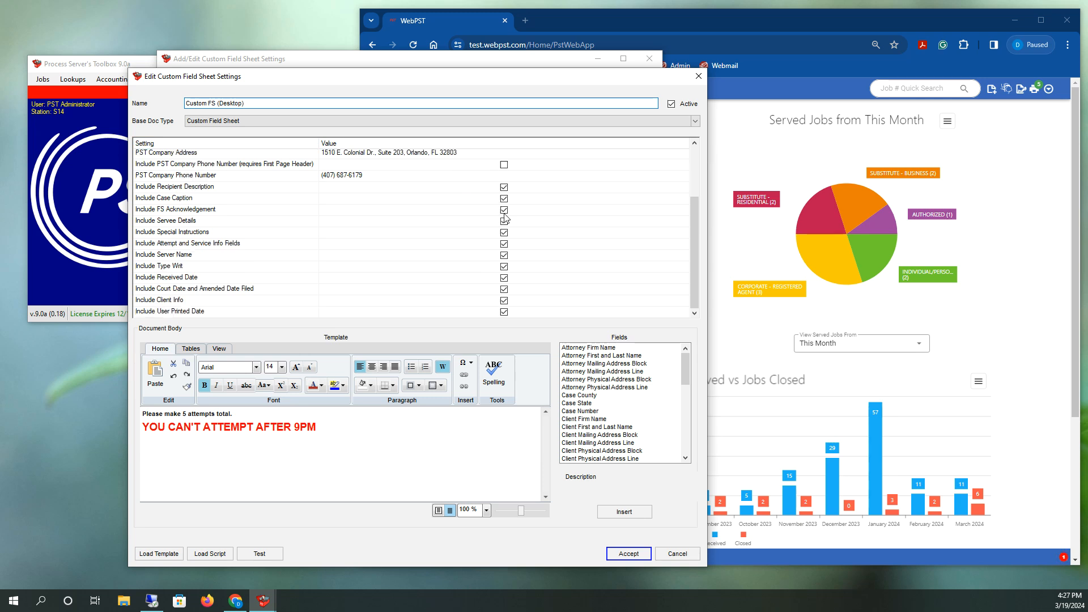
scroll(511, 291, "up", 3)
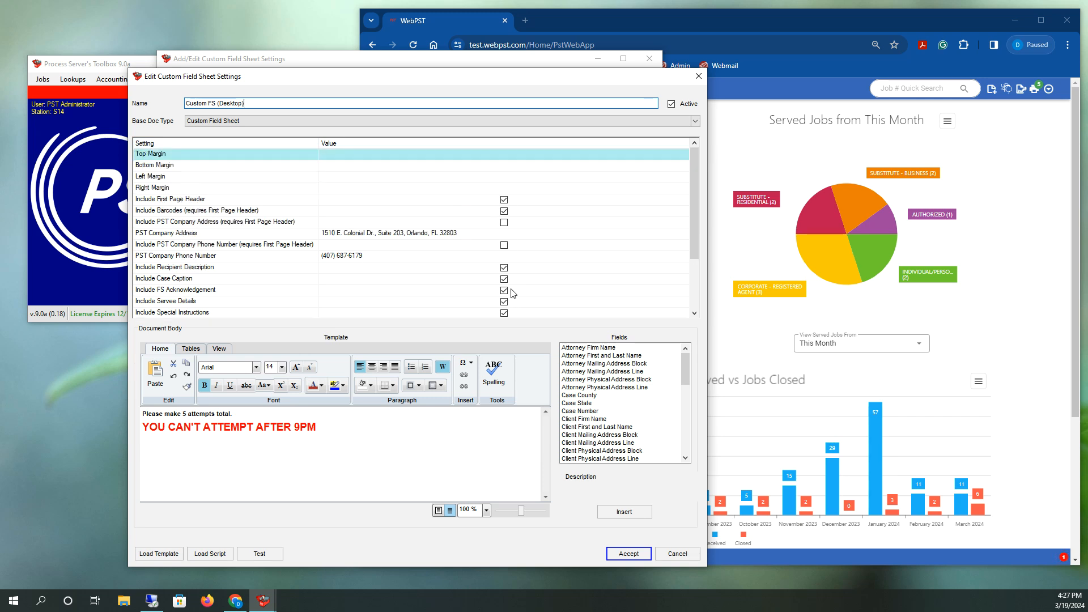
scroll(485, 235, "down", 3)
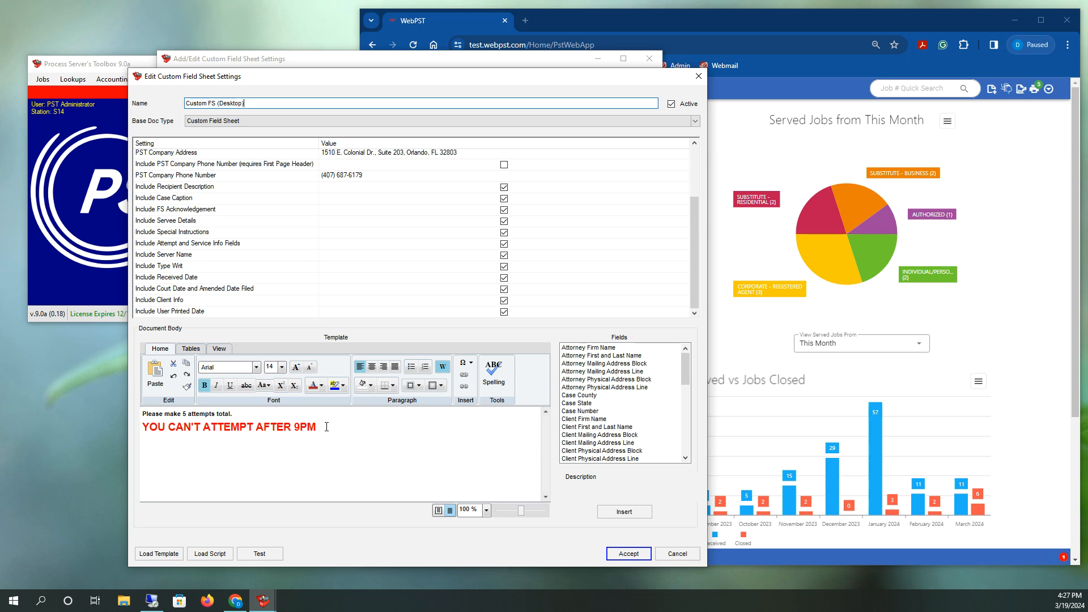
left_click(260, 553)
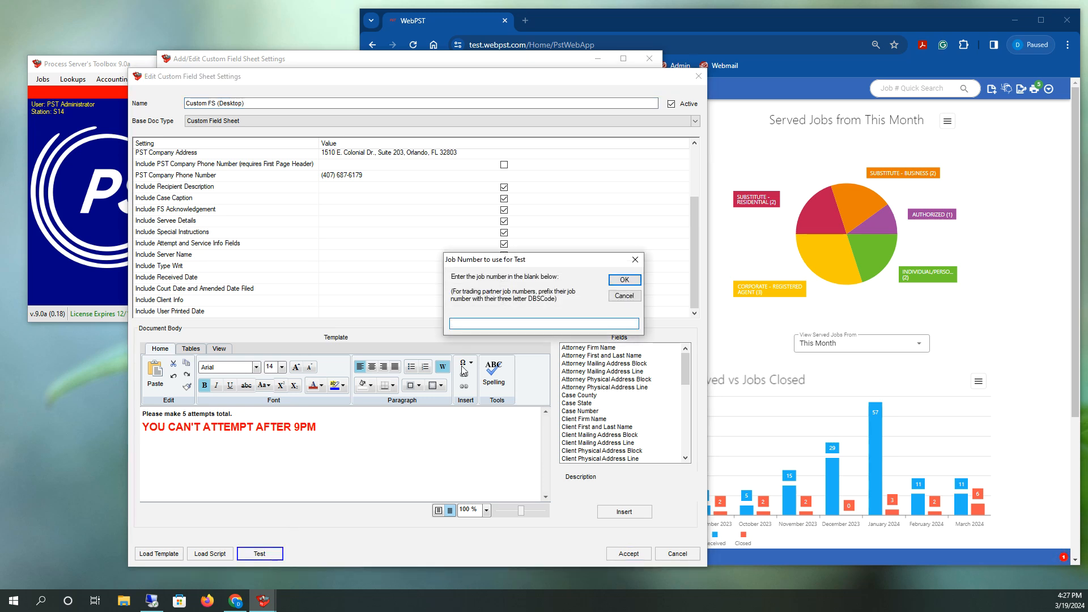
left_click(623, 280)
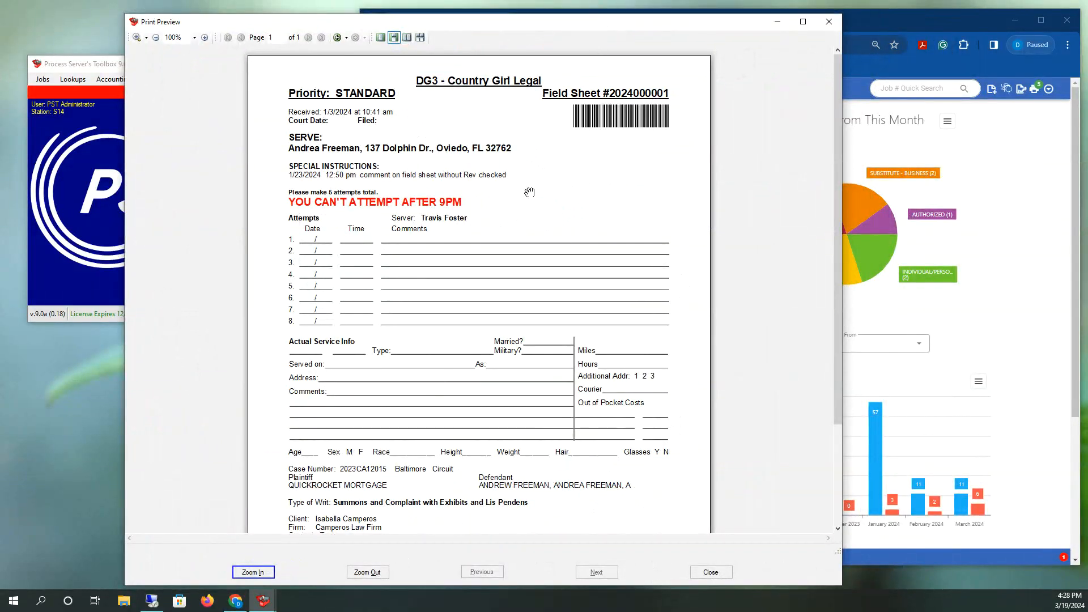
scroll(486, 184, "down", 5)
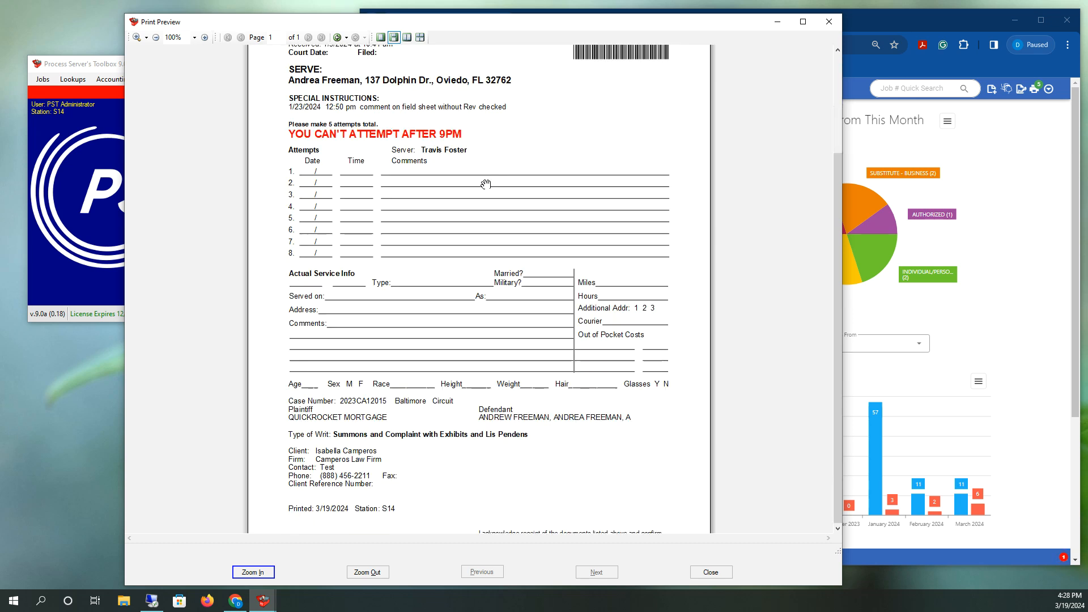
scroll(485, 184, "up", 5)
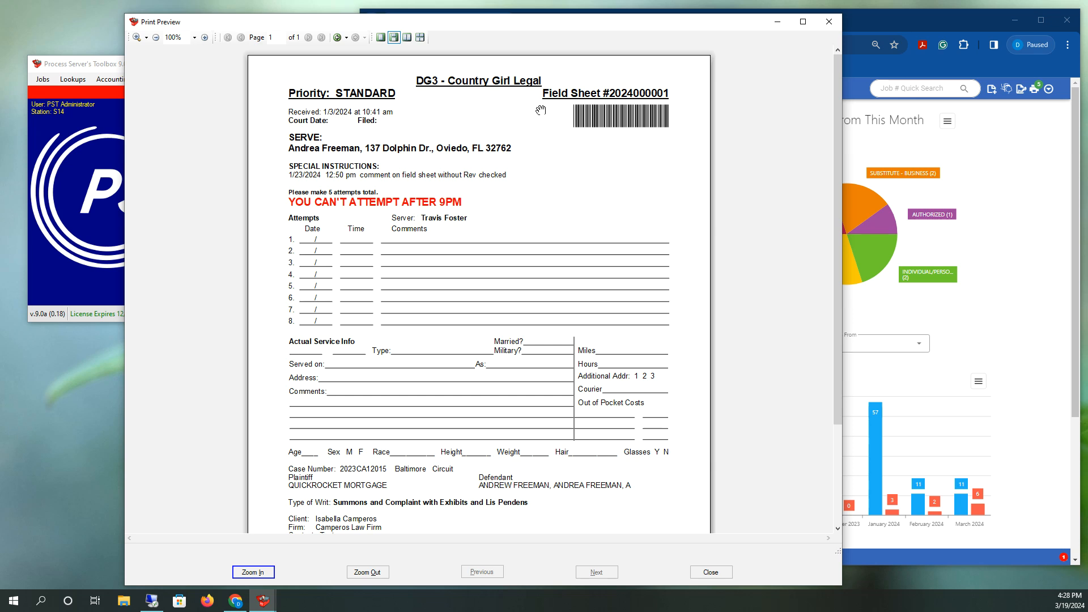
left_click(826, 23)
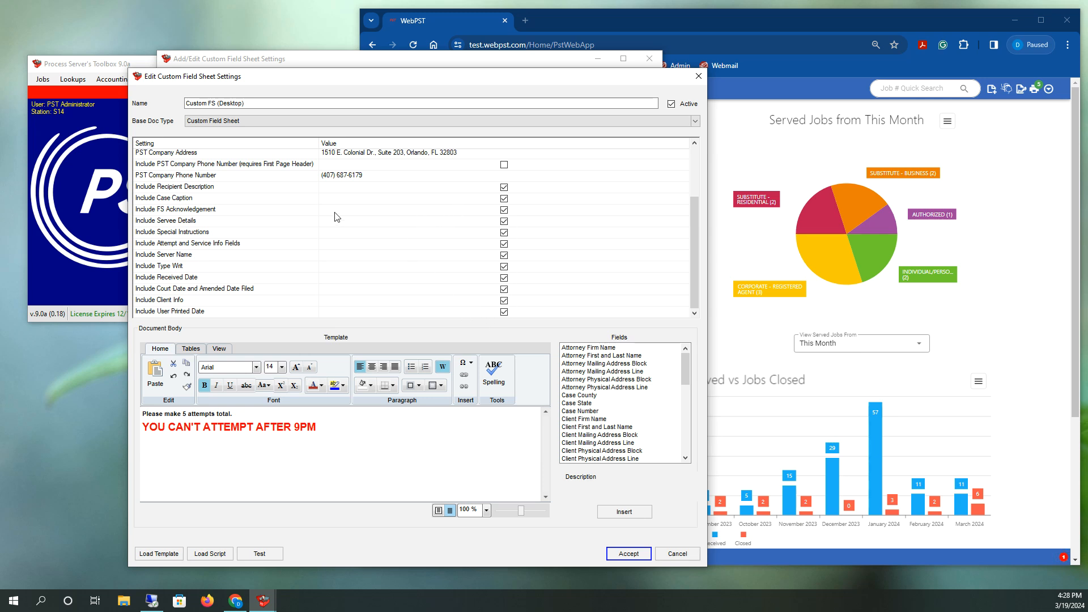
- Disable Include Recipient Description, preview the field sheet with the same test job, and close the preview
left_click(253, 189)
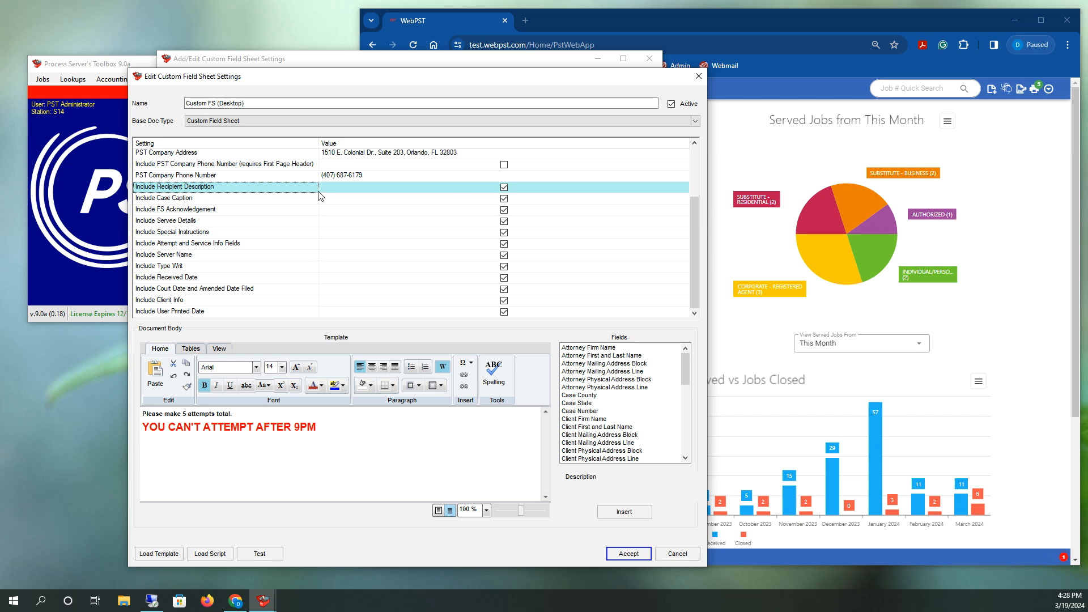
left_click(504, 188)
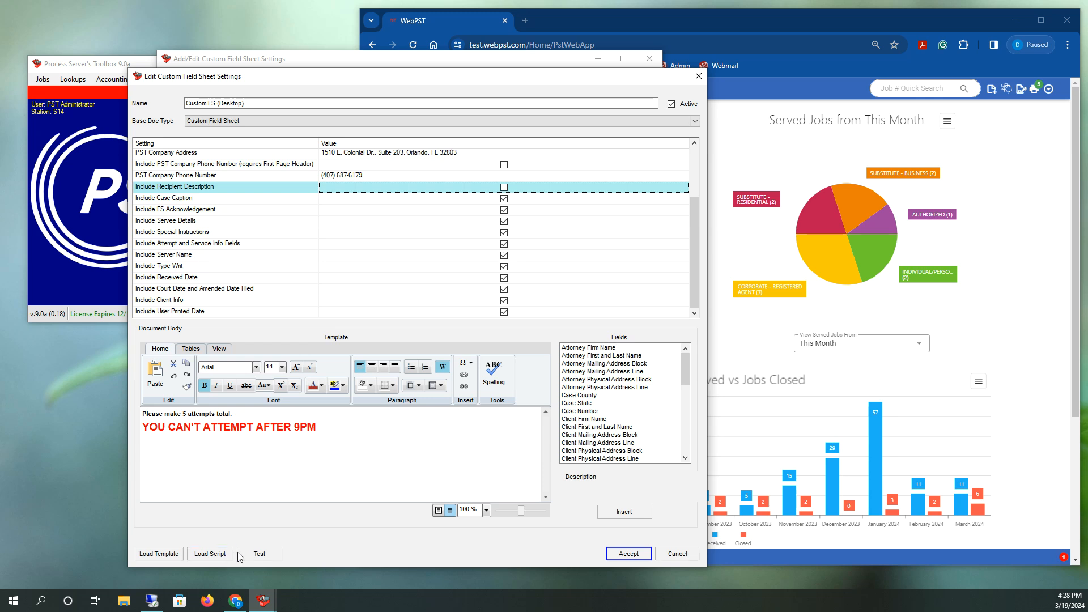
left_click(273, 553)
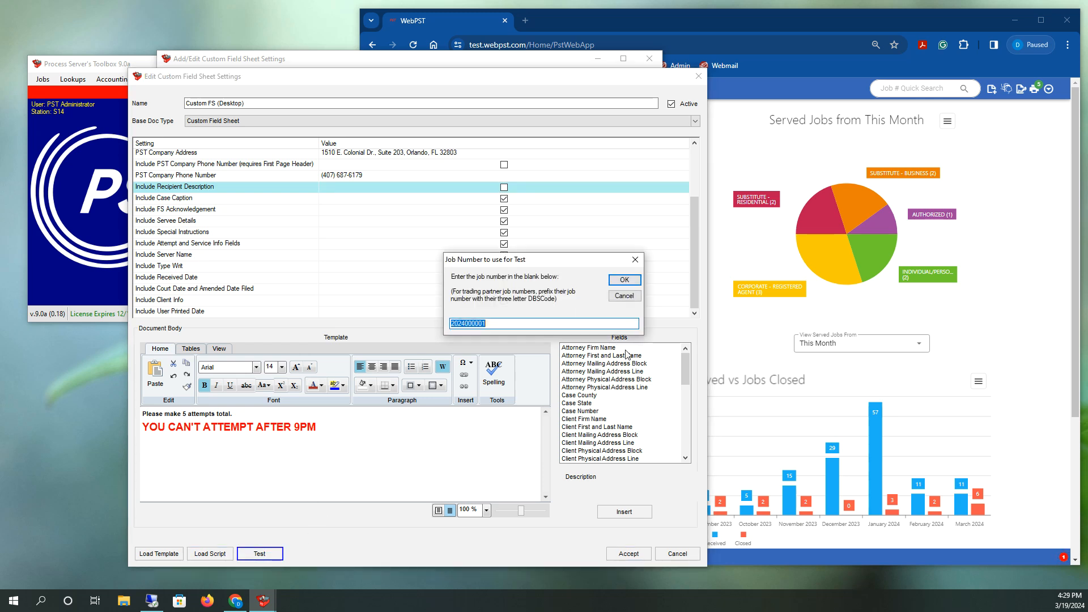
left_click(611, 280)
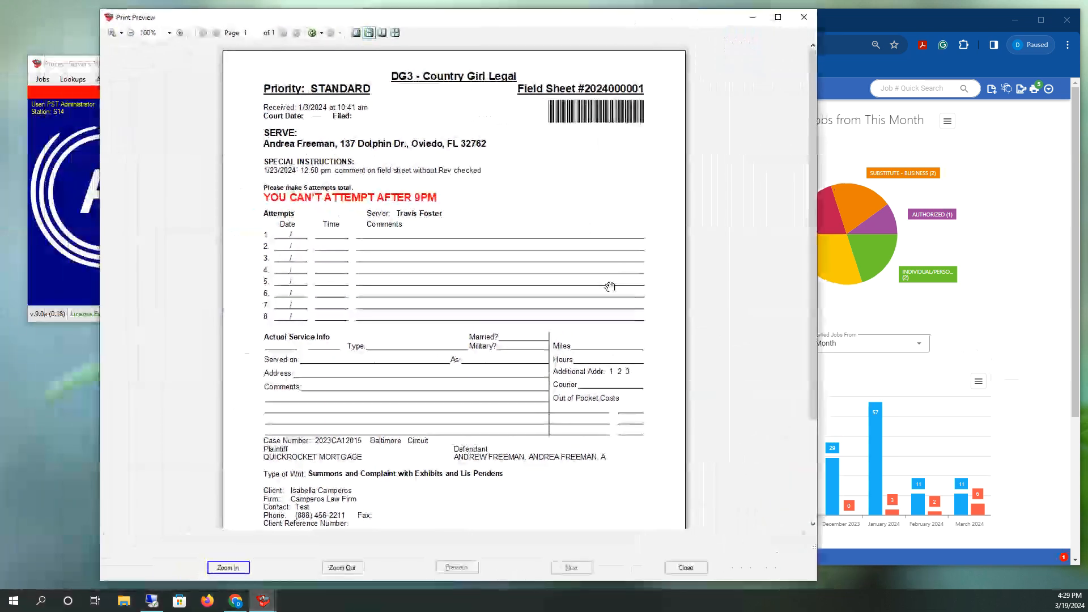
scroll(572, 317, "down", 3)
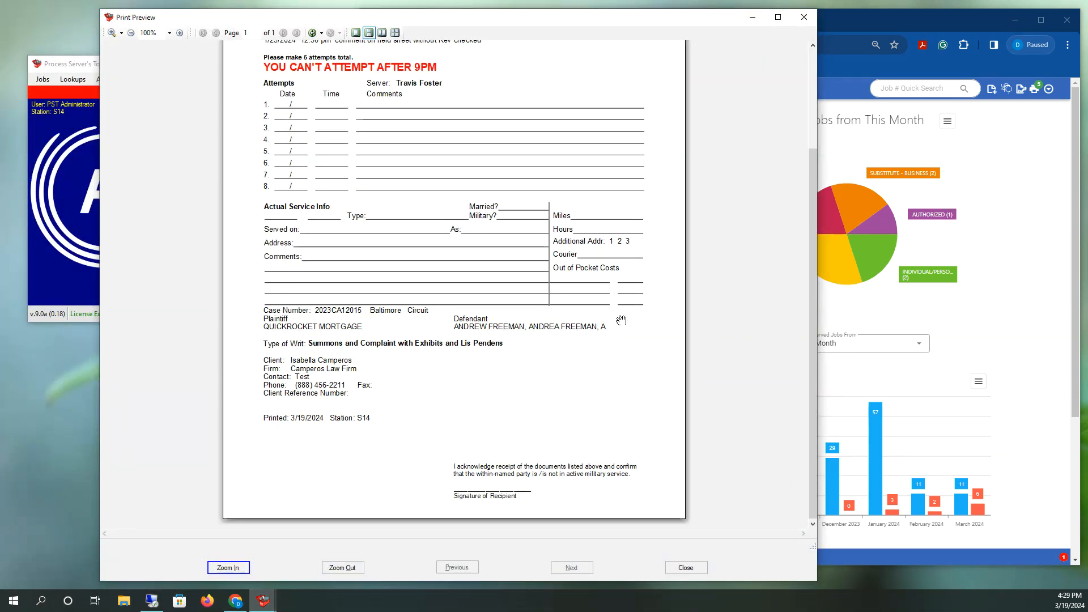
scroll(652, 277, "up", 3)
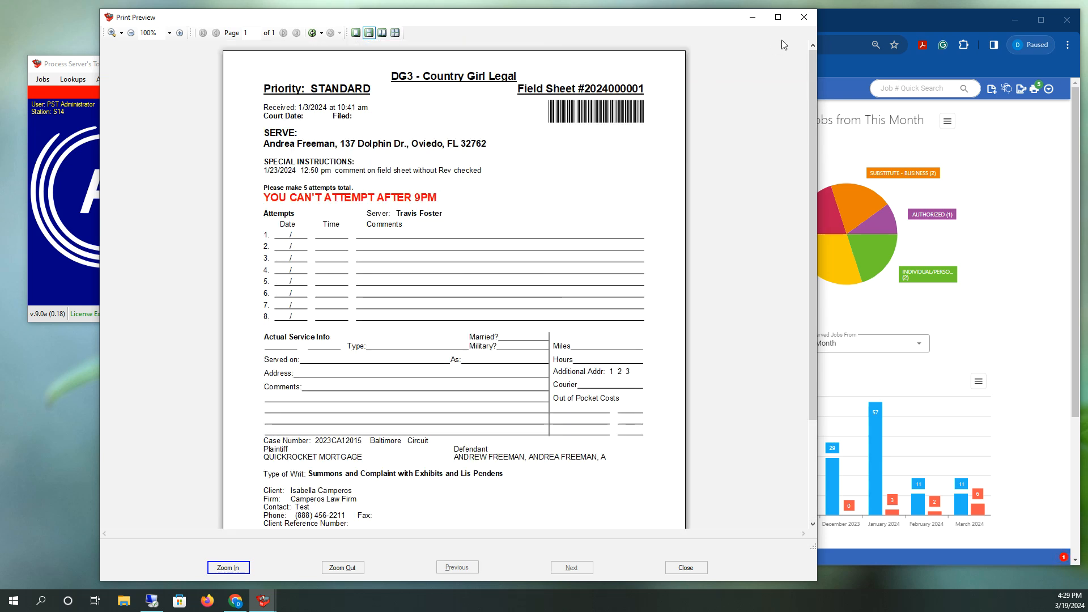
left_click(803, 19)
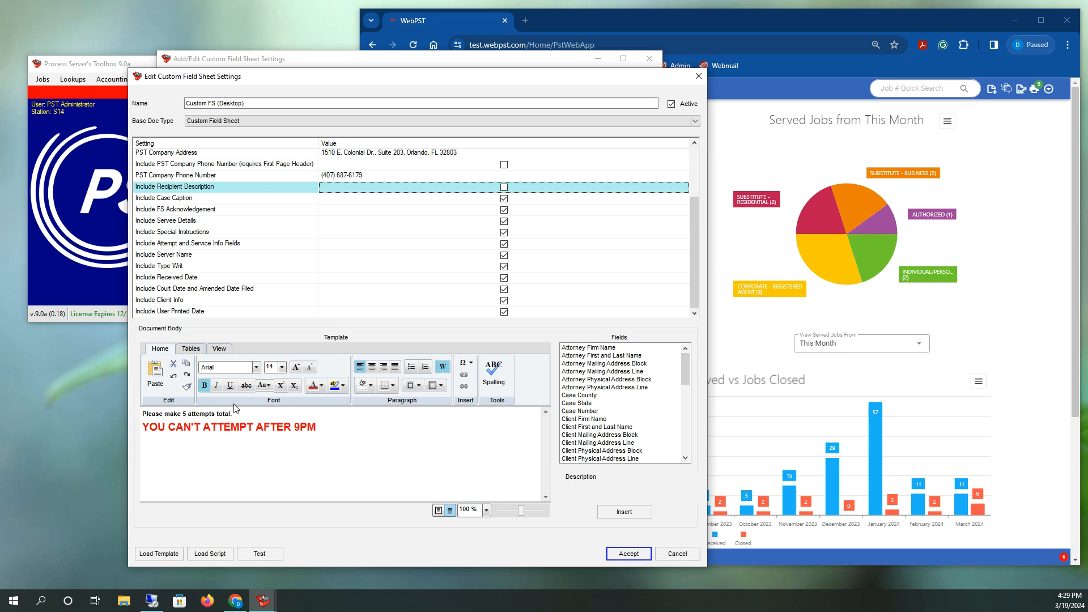
- Switch the base doc type to Standard Field Sheet and back to Custom Field Sheet, and save the field sheet settings
left_click(229, 124)
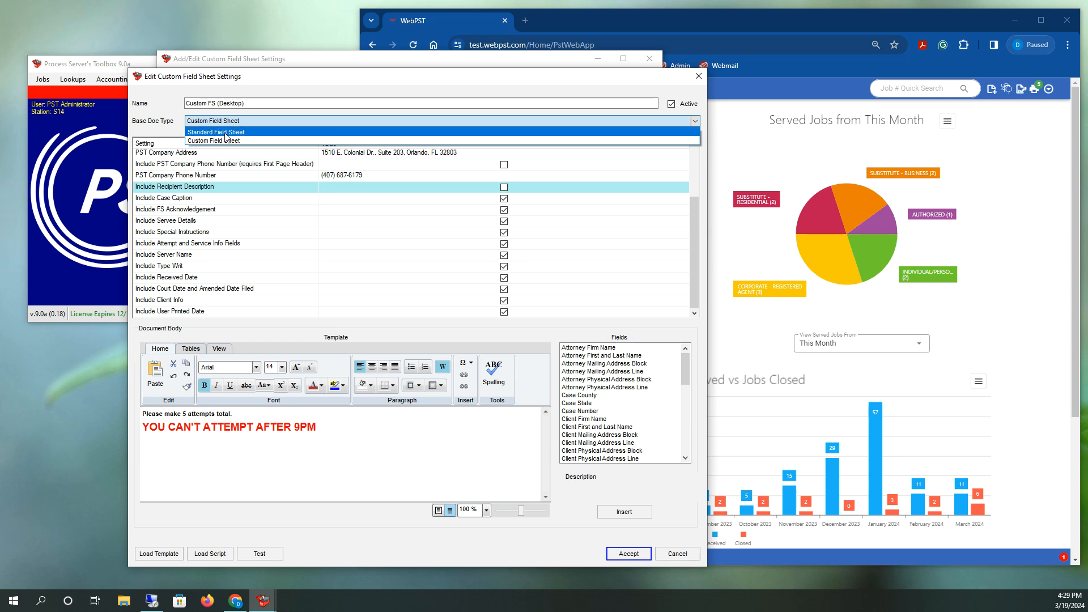
left_click(228, 138)
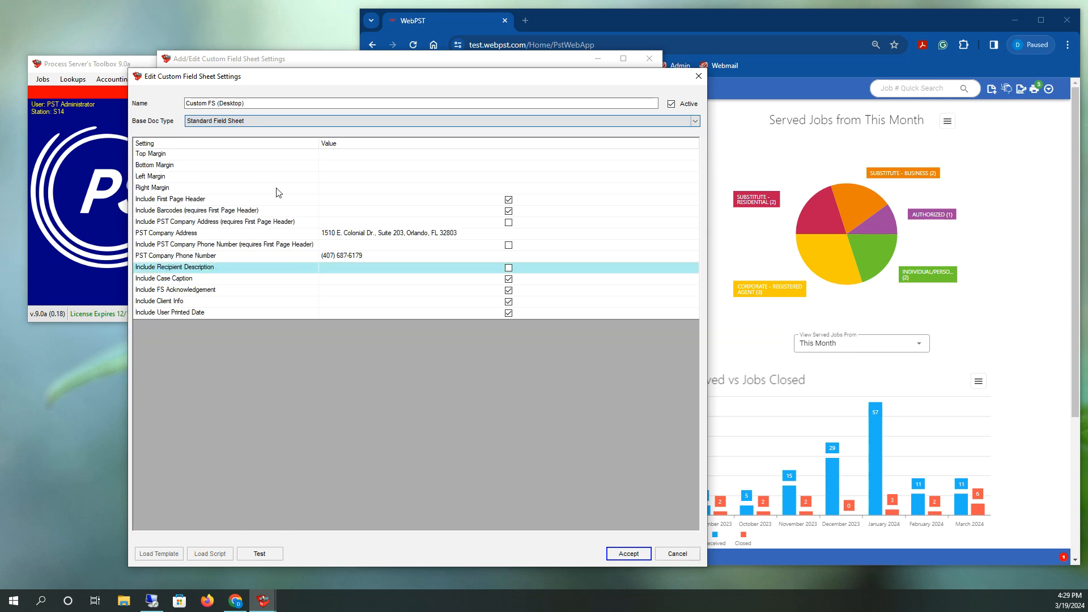
left_click(229, 122)
left_click(230, 140)
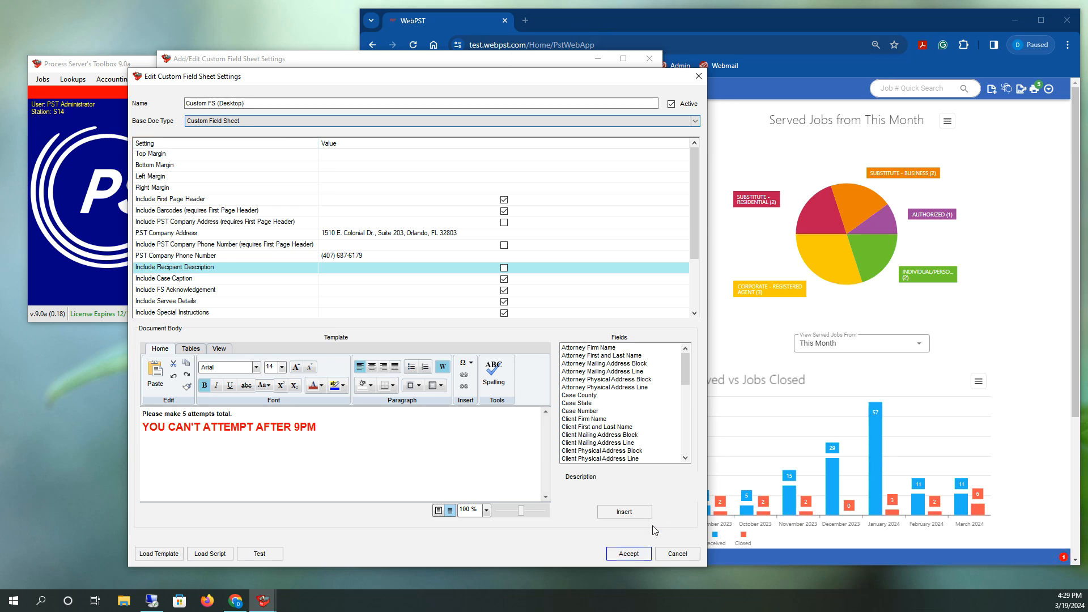
left_click(628, 554)
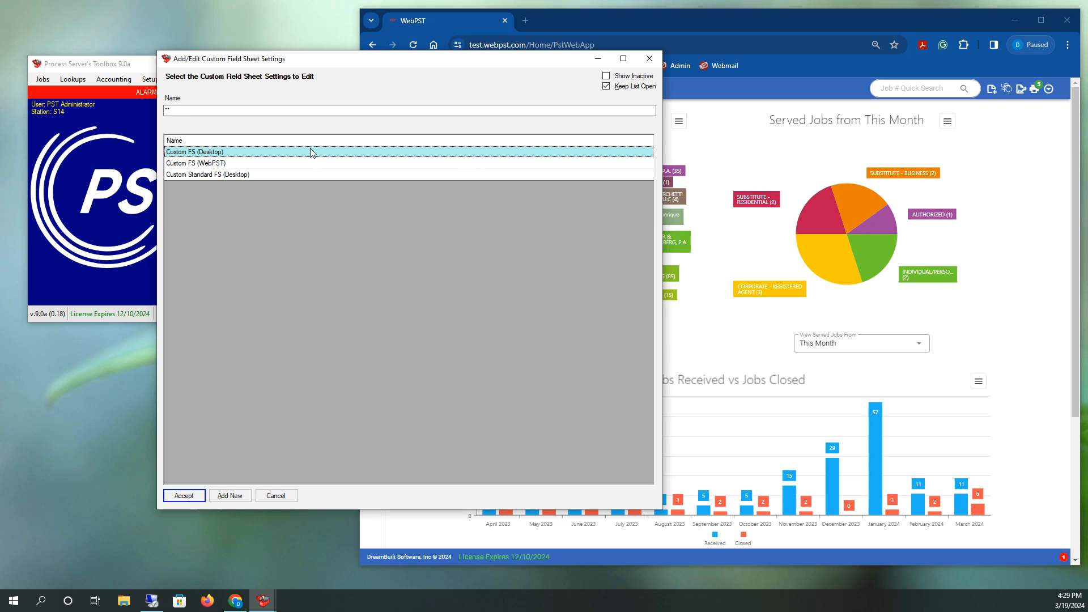
- Search the existing client profiles by partial last name and open the Camperos Law Firm client for editing
left_click(108, 165)
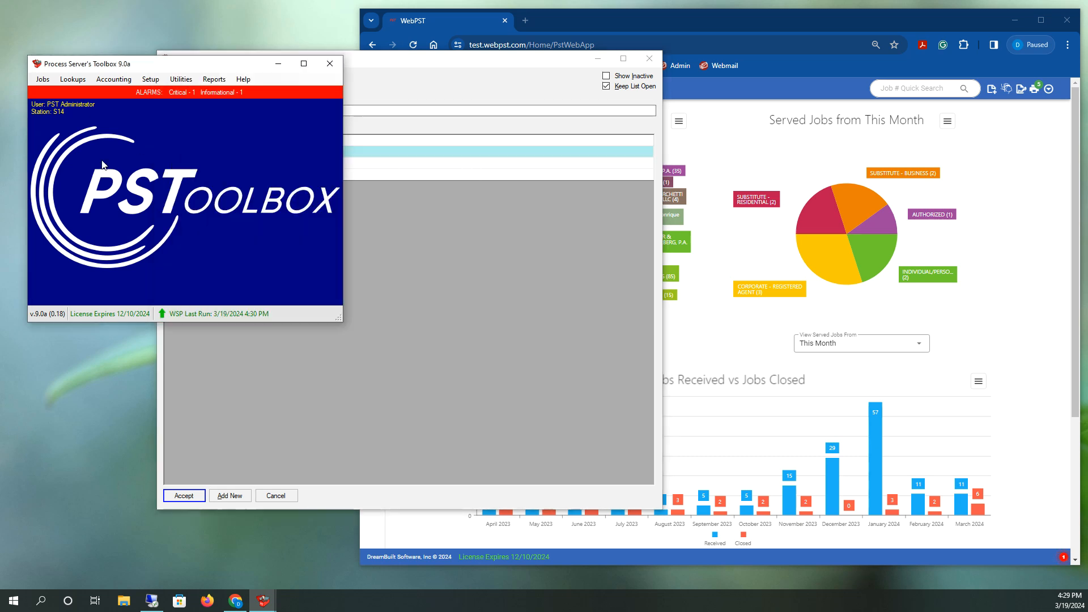
left_click(153, 80)
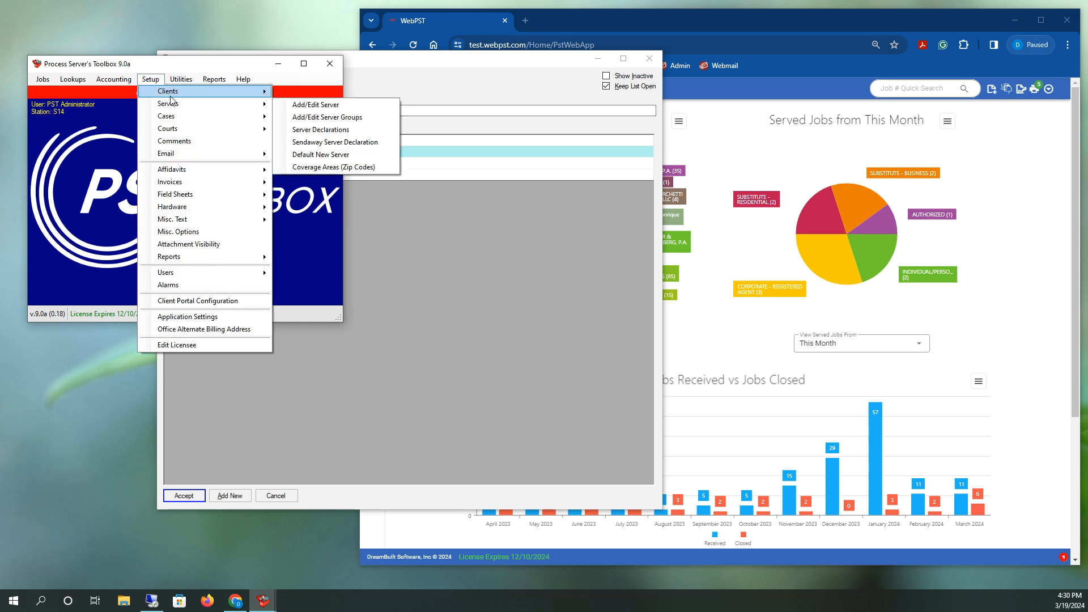
mouse_move(247, 92)
left_click(291, 104)
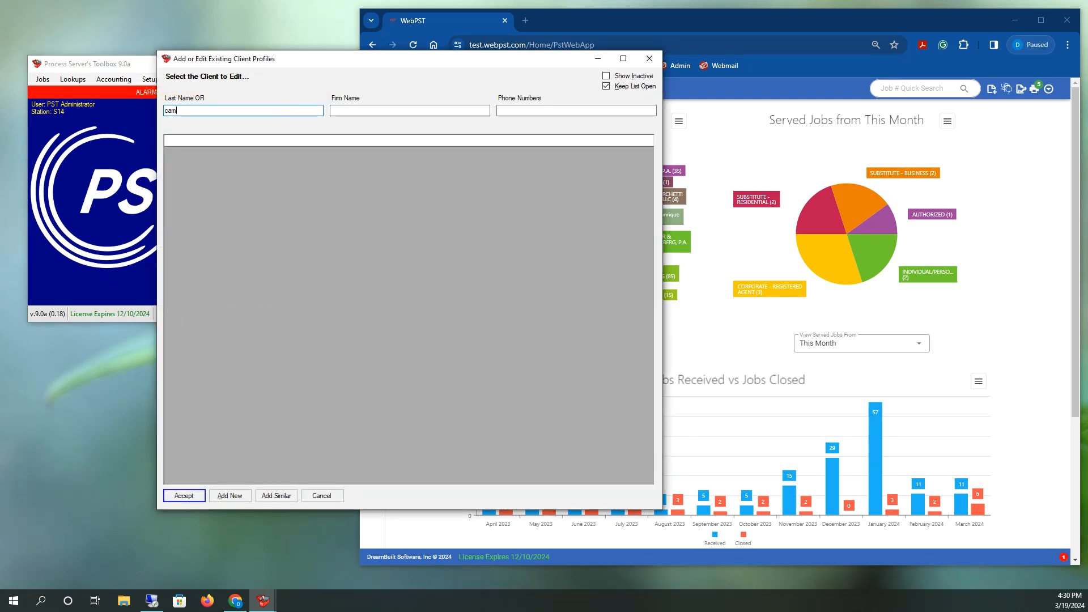
key("Return")
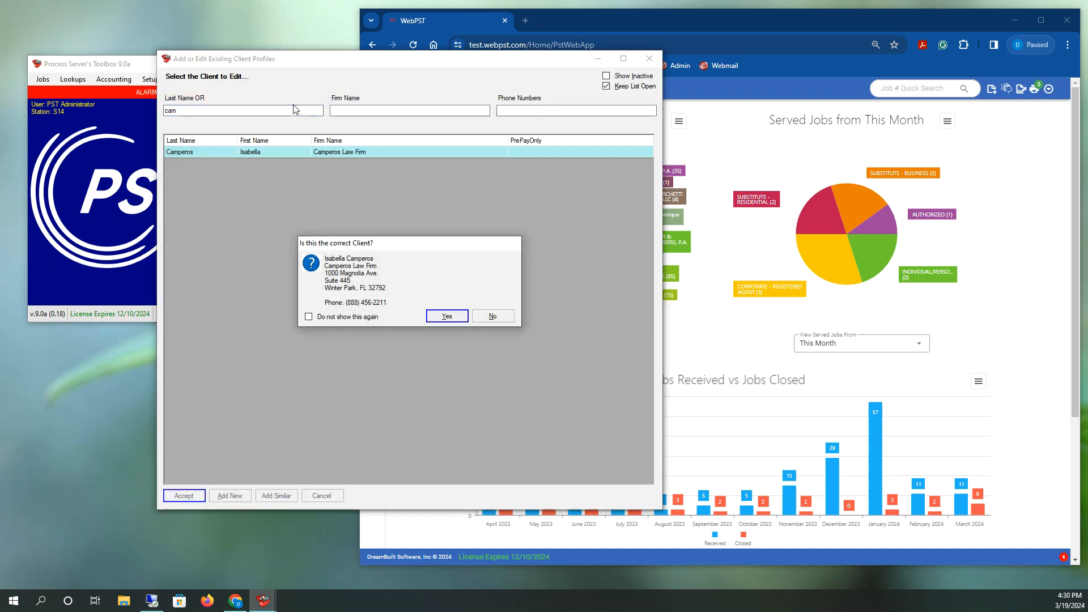
key("Return")
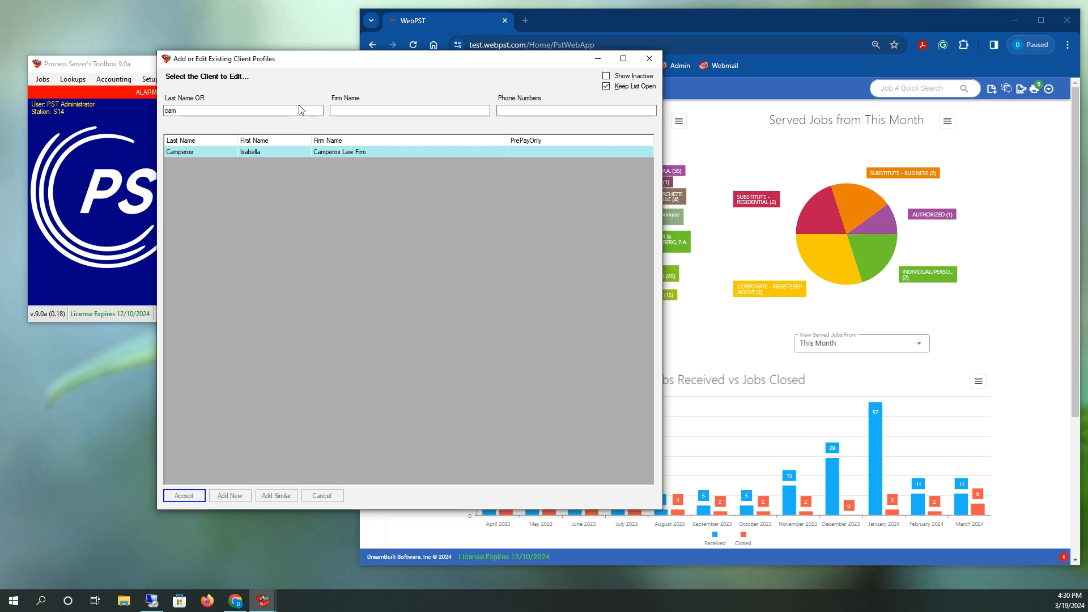
left_click(258, 605)
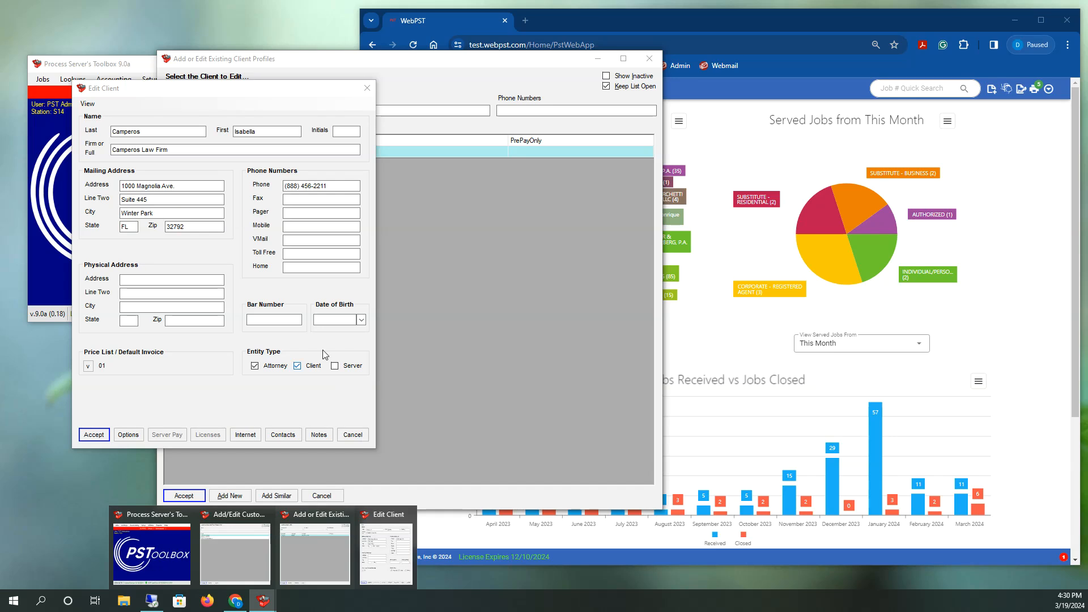
left_click(338, 393)
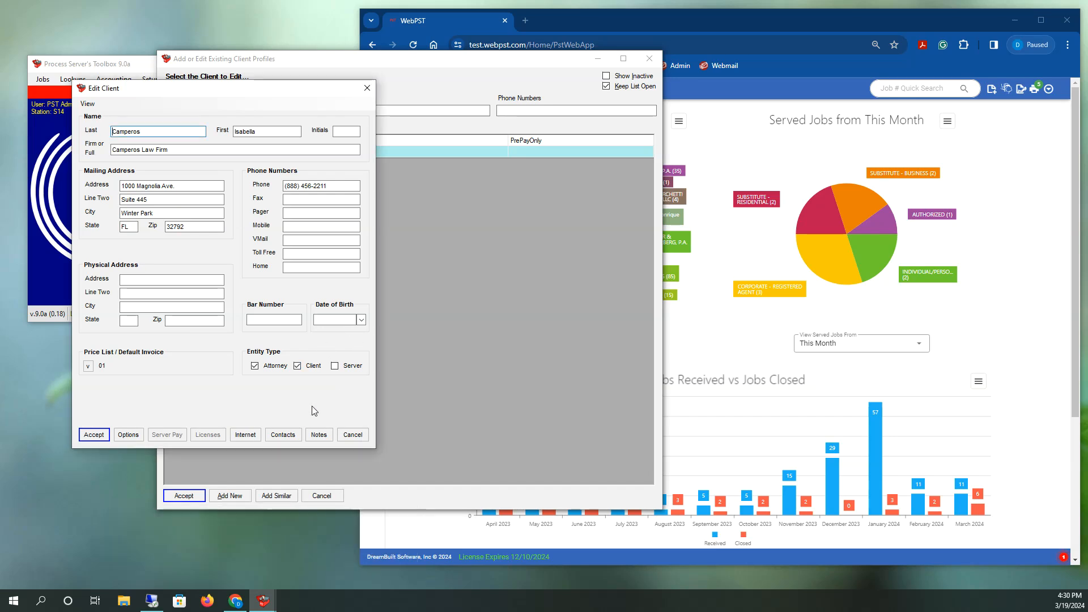
- Set Type Field Sheet to Standard Field Sheet in the client's options and discard the client changes
left_click(127, 435)
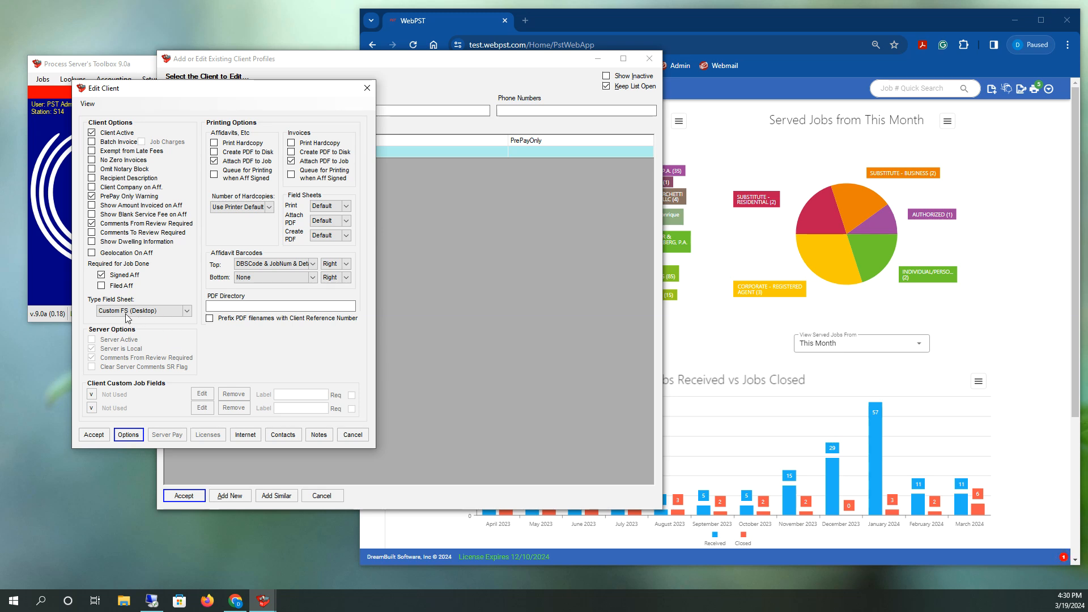
left_click(187, 312)
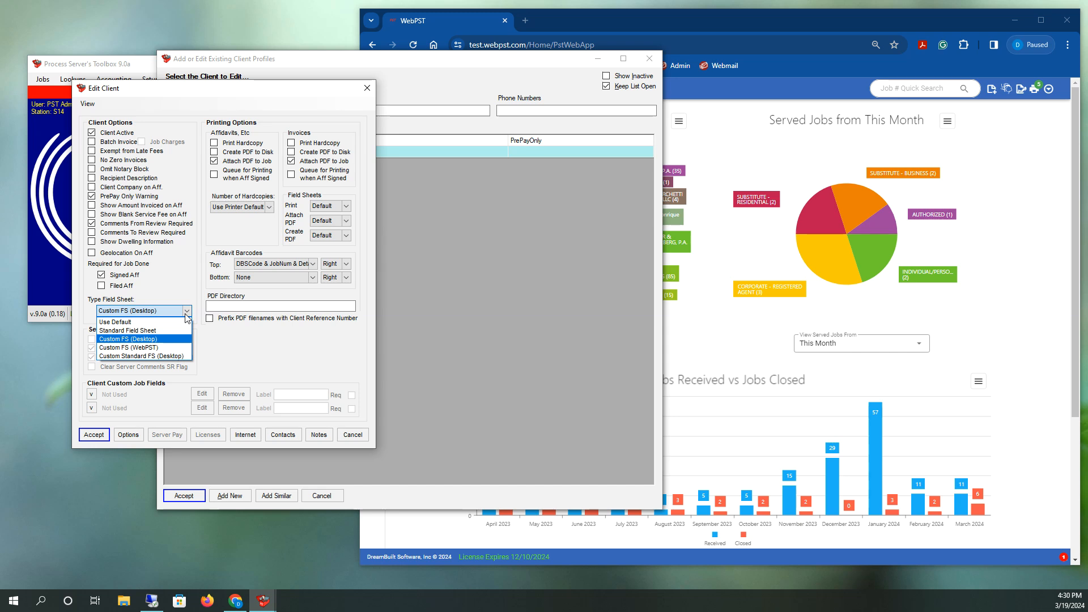
left_click(157, 331)
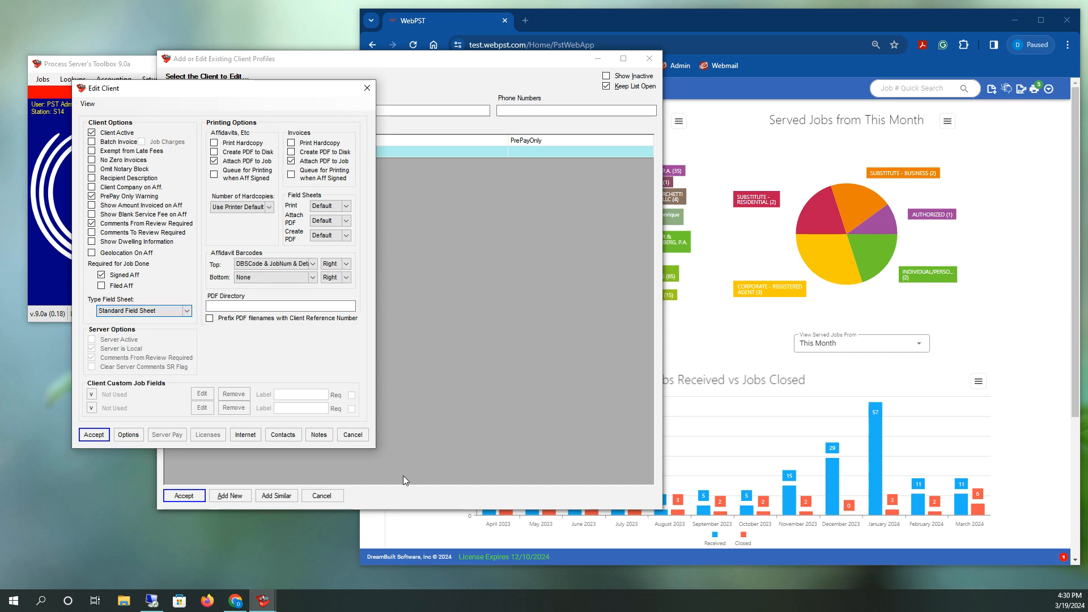
left_click(352, 435)
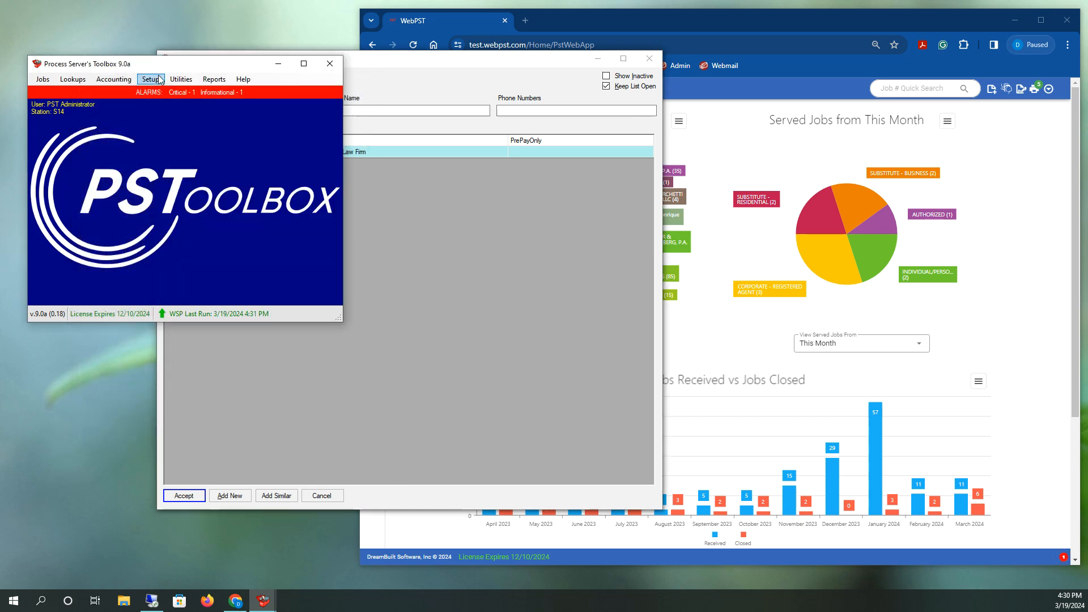
- List all client profiles with the ** wildcard and open GB1 - Wotek Services for editing
left_click(160, 80)
mouse_move(187, 88)
left_click(300, 102)
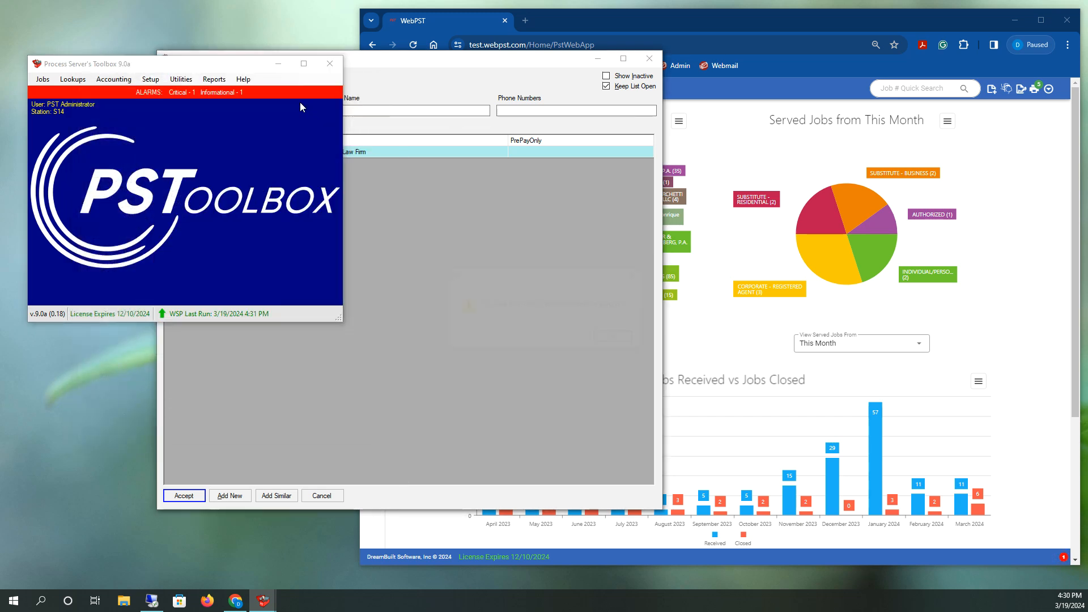
key("Return")
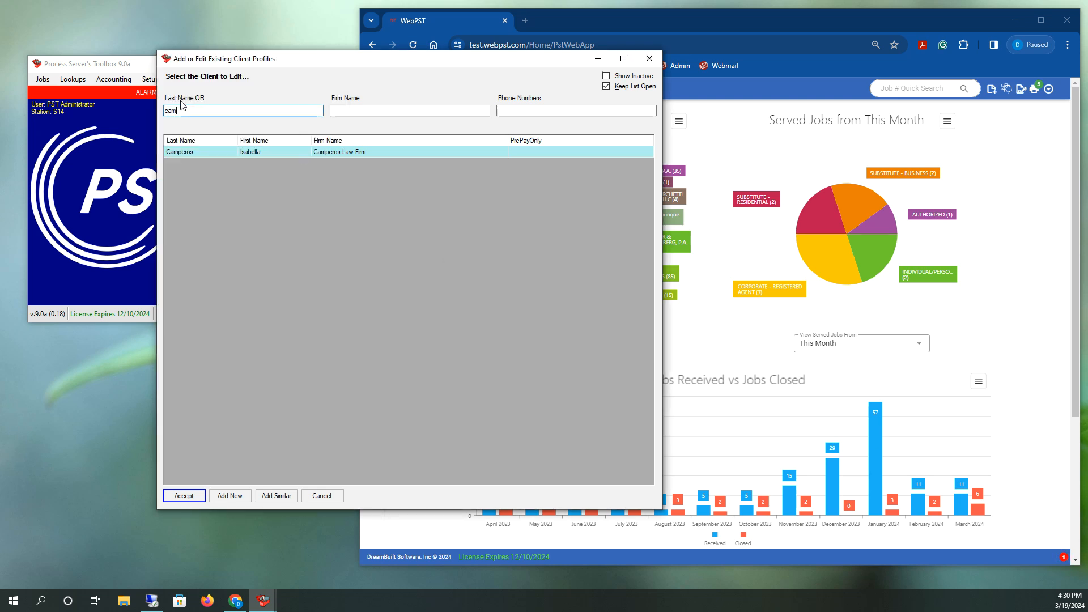
key("ctrl+a")
type("**")
left_click(280, 266)
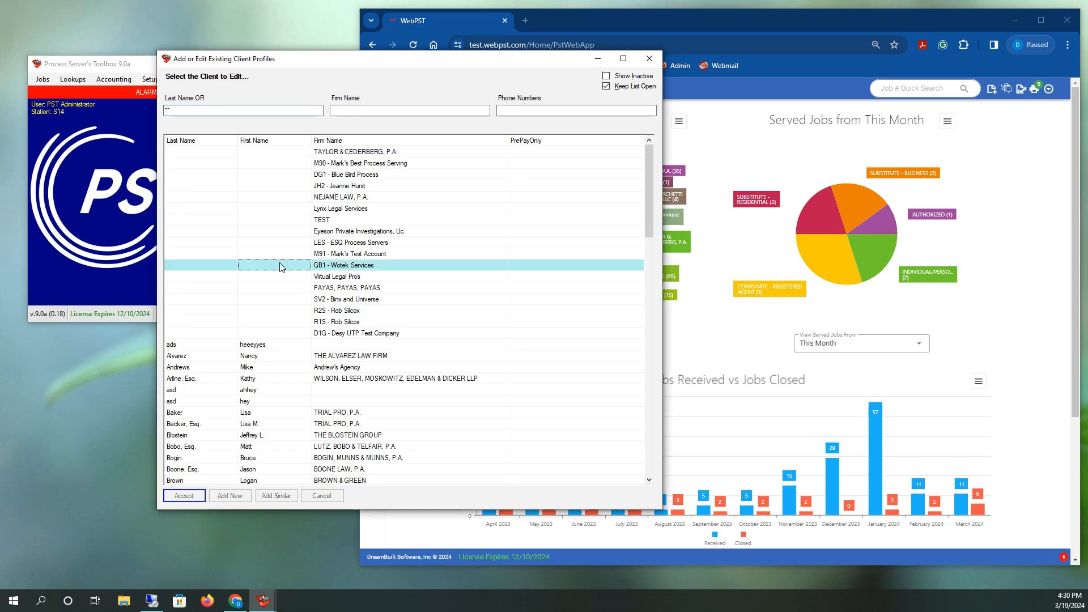
double_click(280, 266)
left_click(447, 305)
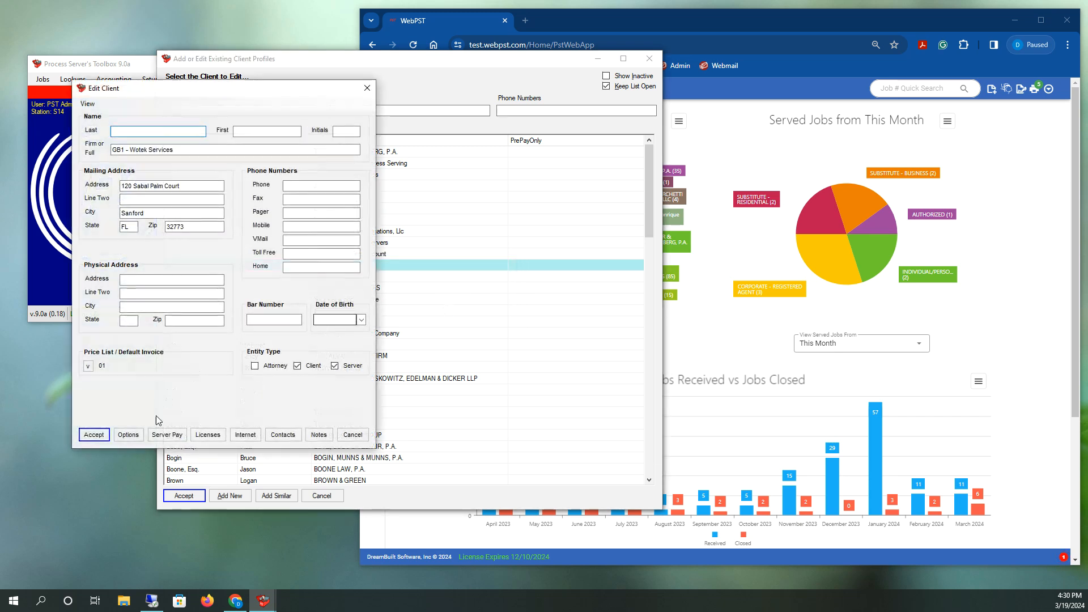
- Open the GB1 - Wotek Services client's options and check the Type of Field Sheet in the affidavit default job options without changing it
left_click(128, 435)
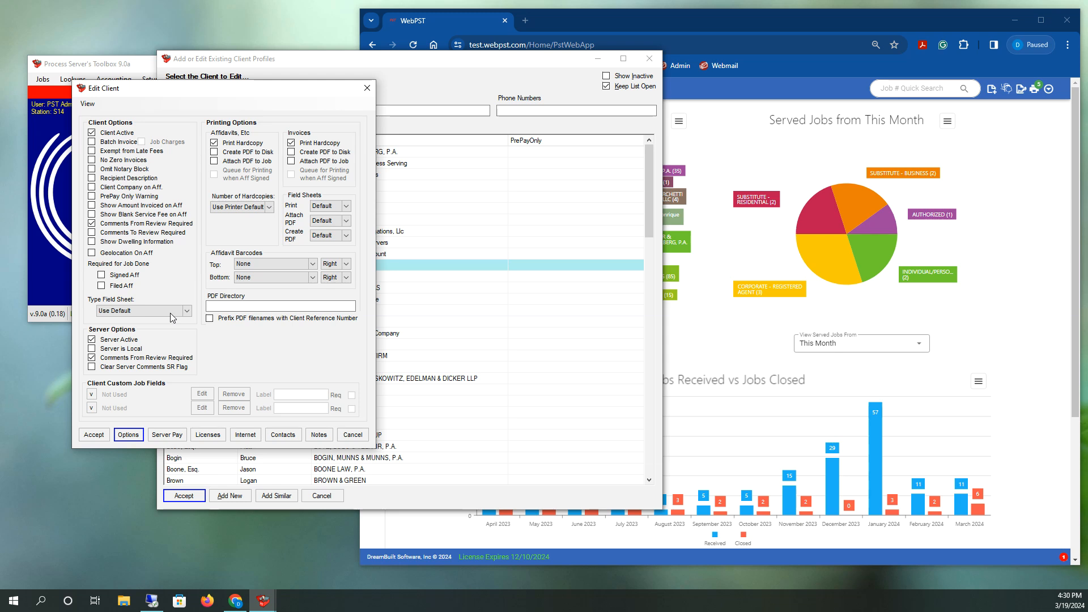
left_click(66, 196)
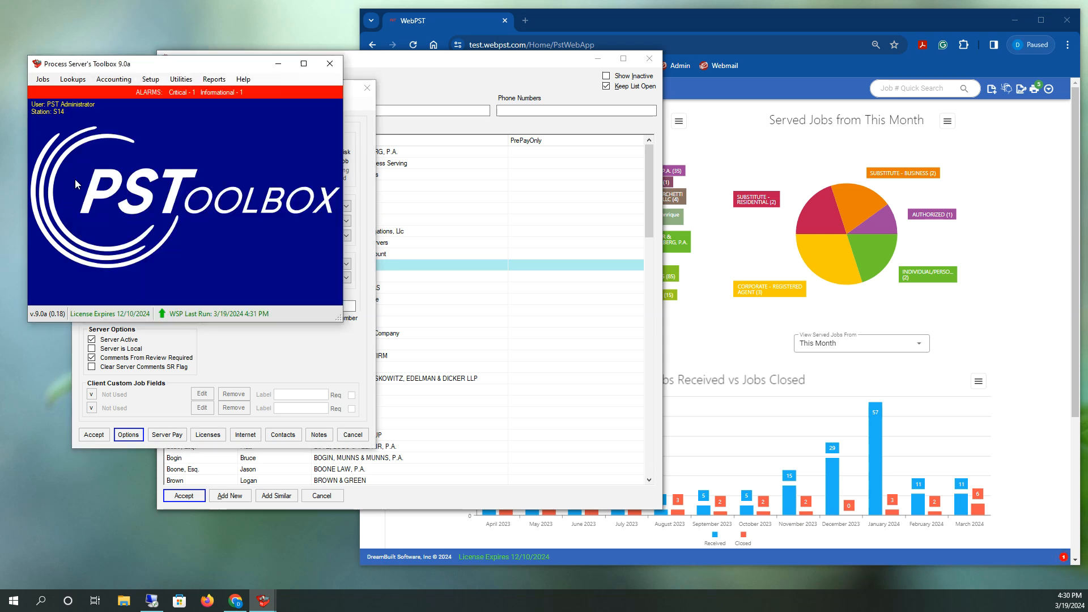
left_click(149, 81)
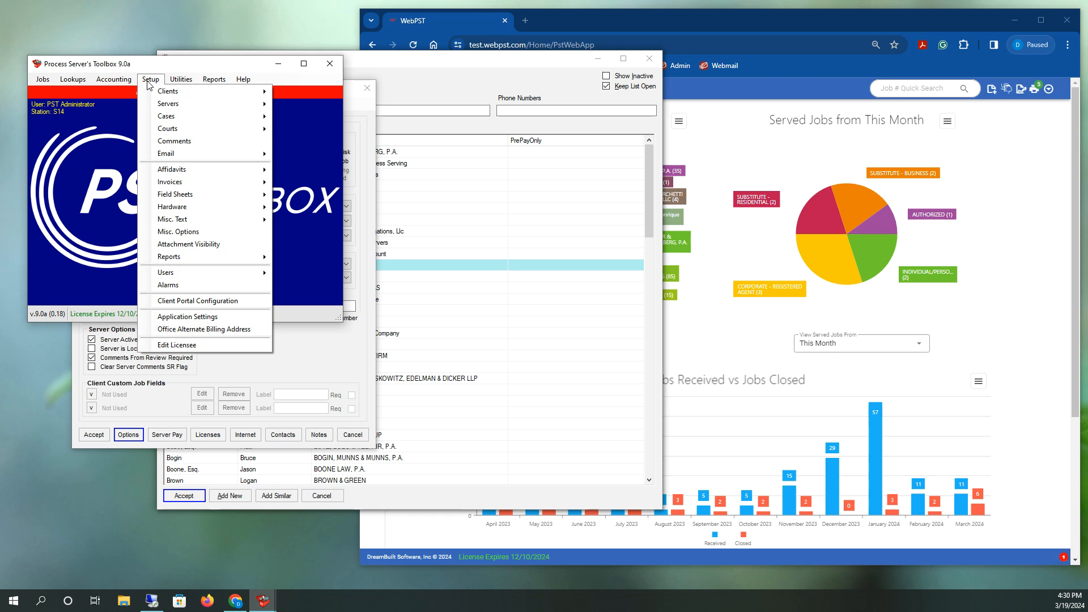
mouse_move(218, 175)
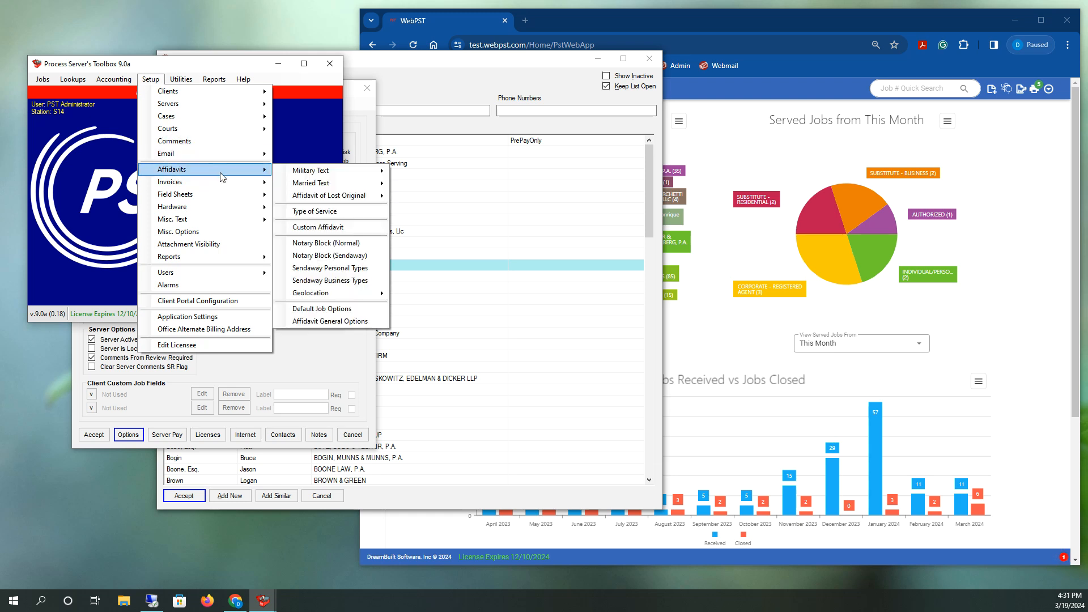
mouse_move(298, 176)
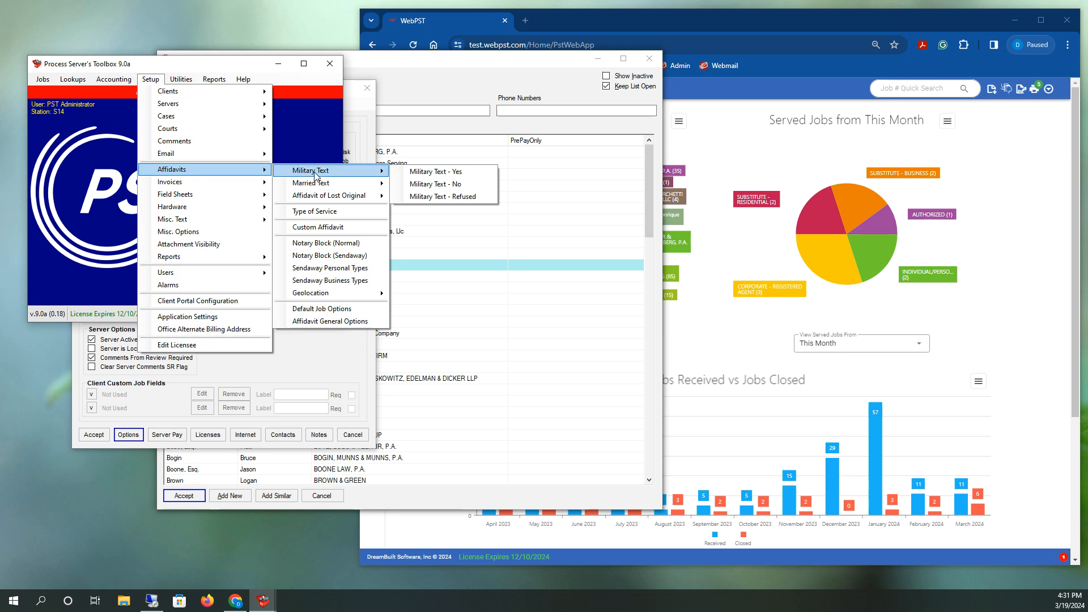
left_click(316, 309)
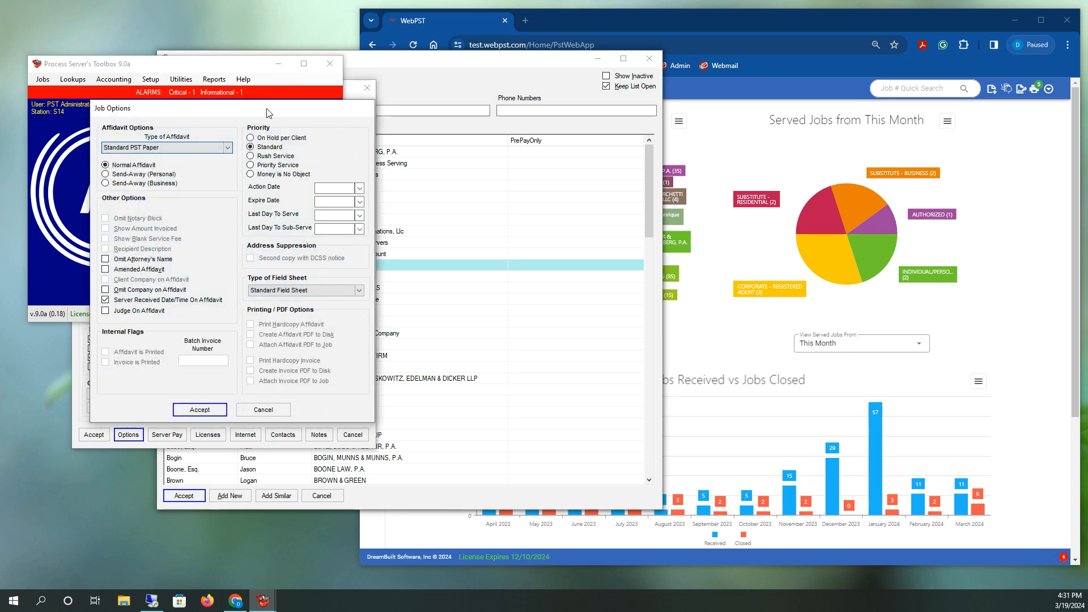
left_click_drag(269, 113, 348, 63)
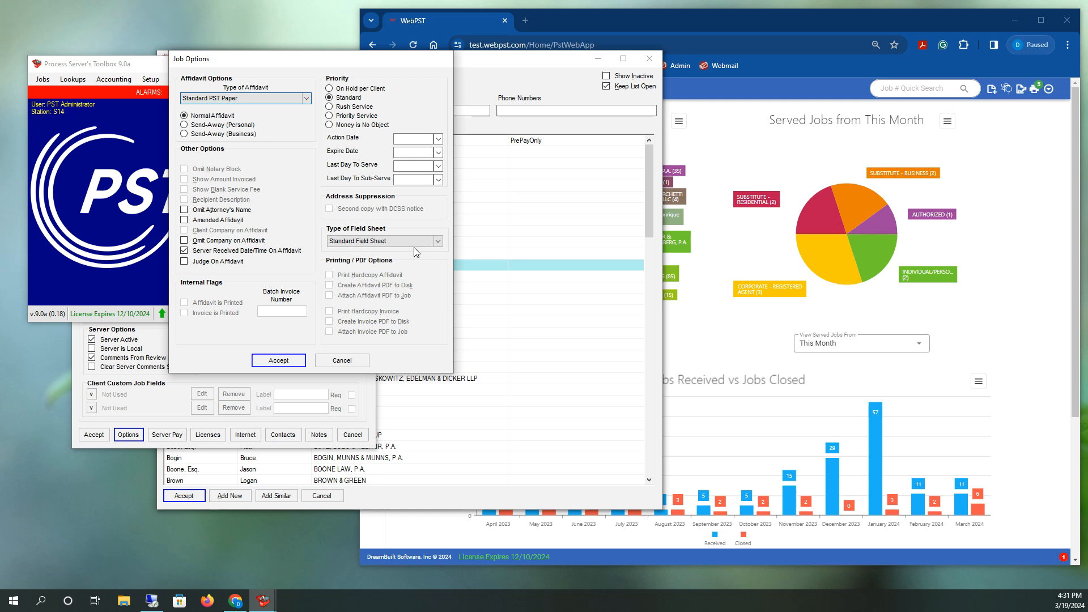
left_click(348, 361)
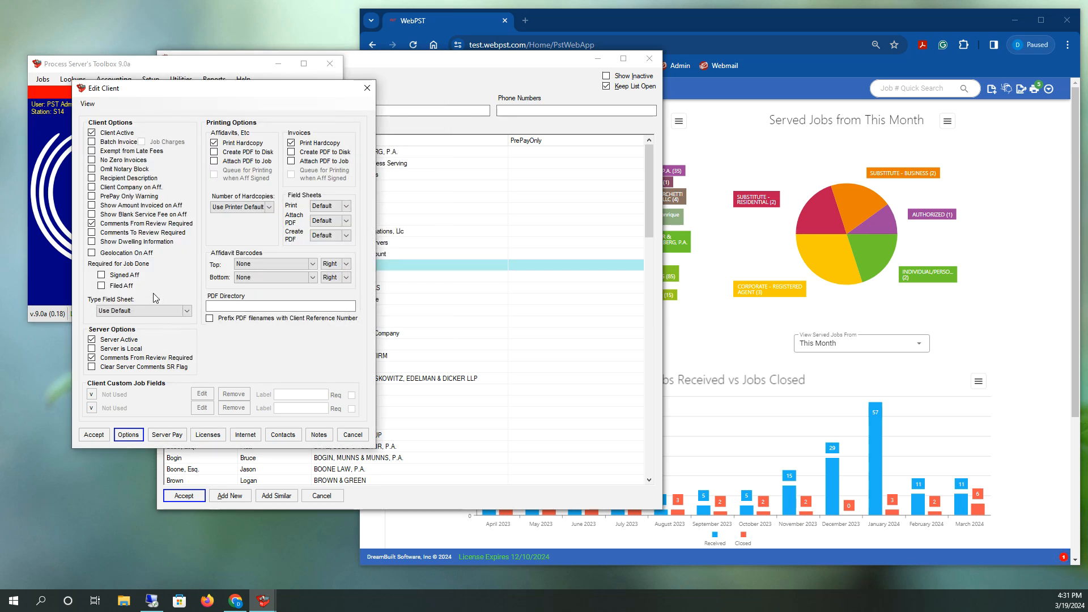
- Review the Type Field Sheet choices in the client's options and close the client without saving
left_click(142, 311)
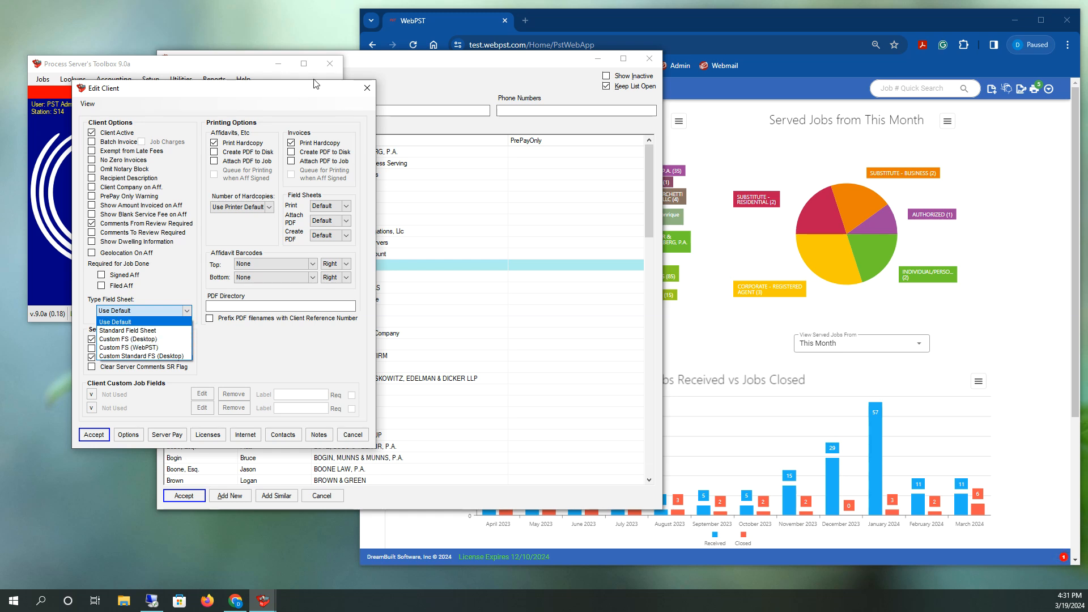
left_click(370, 94)
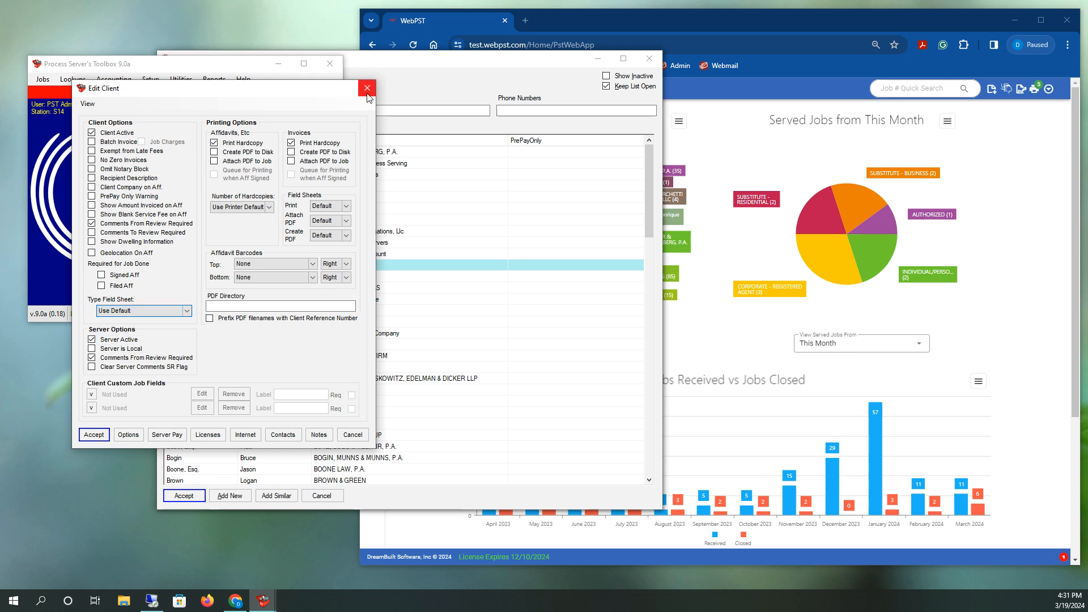
left_click(368, 93)
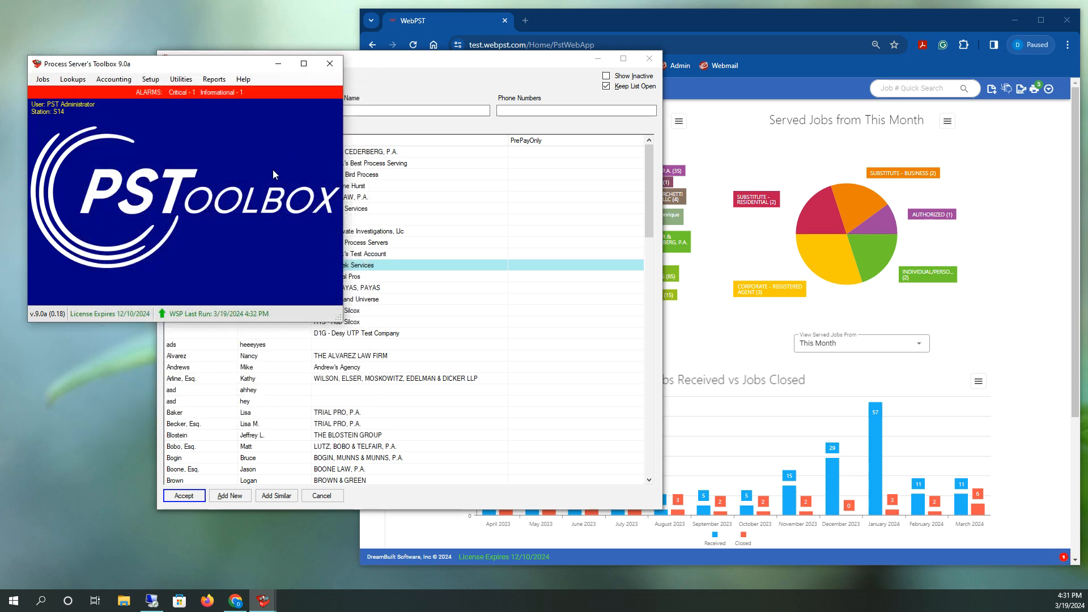
- Review the Type of Field Sheet choices in the affidavit default job options, keep Standard Field Sheet, and cancel
left_click(162, 80)
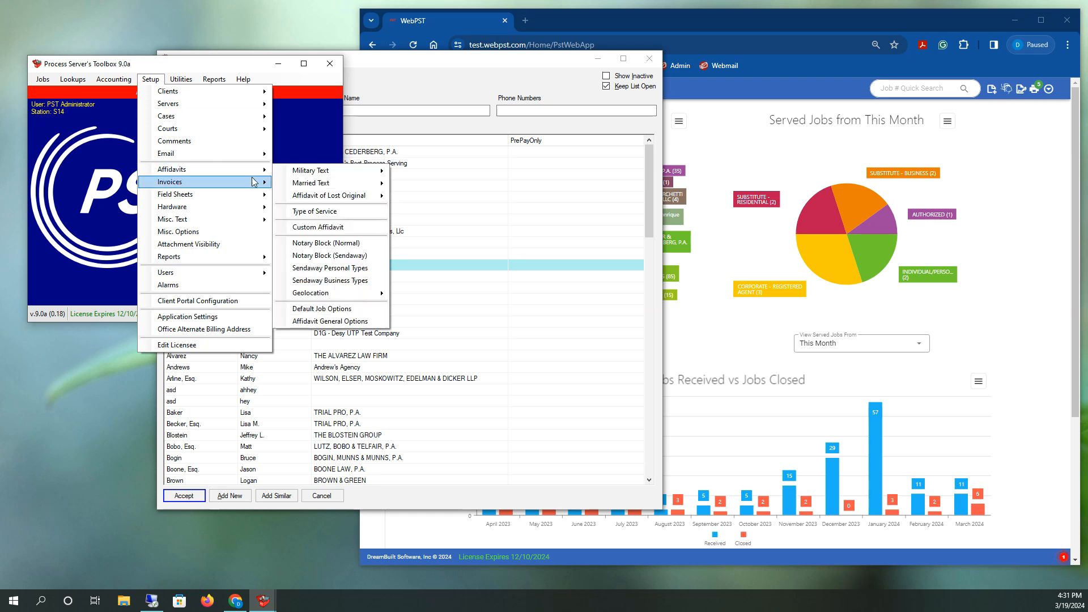
left_click(344, 310)
left_click(363, 241)
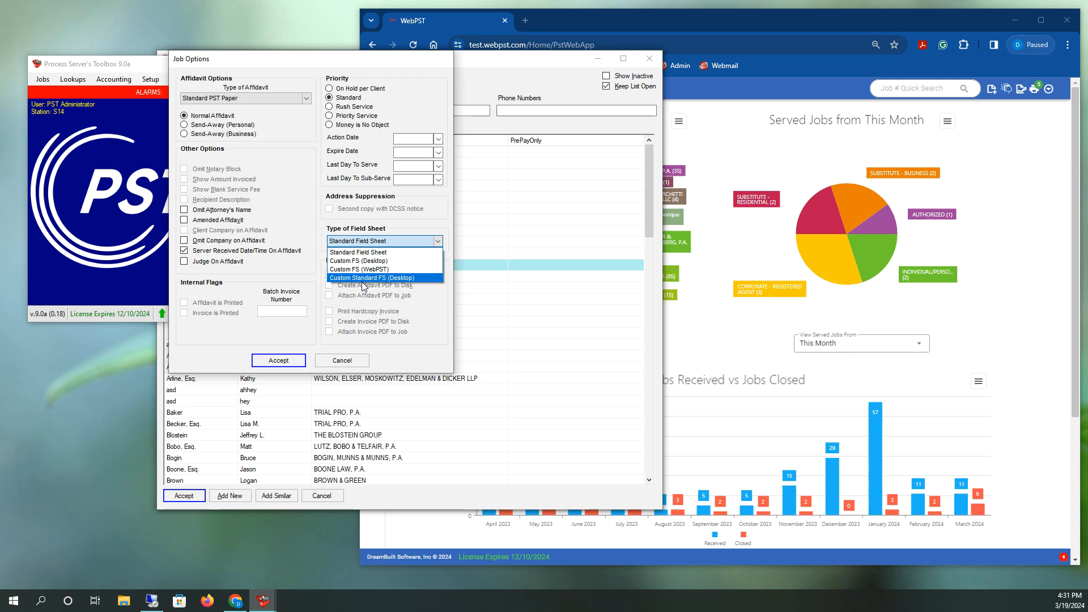
left_click(391, 253)
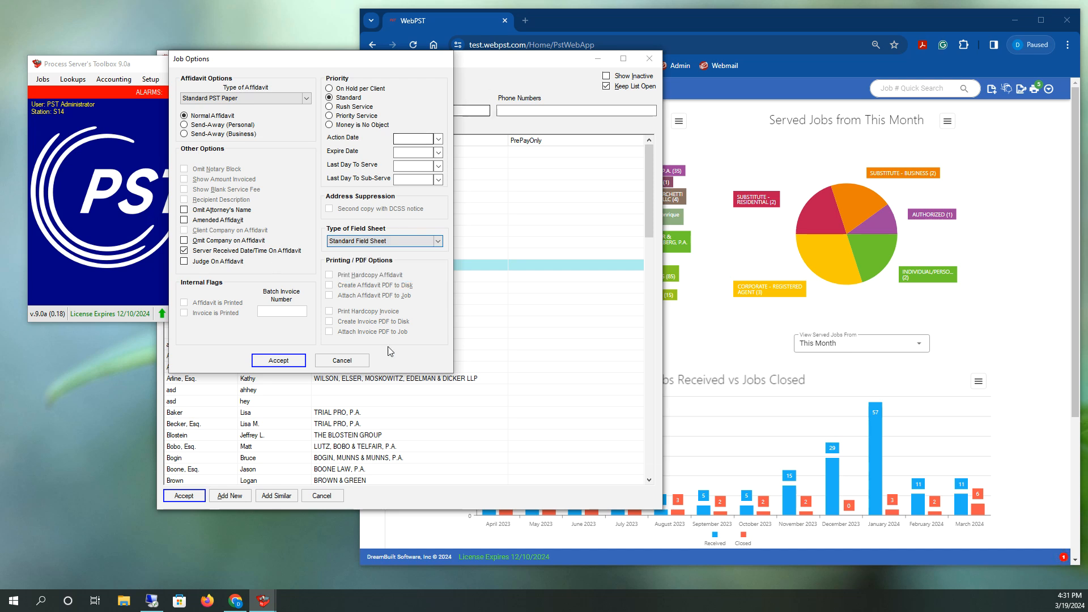
left_click(341, 360)
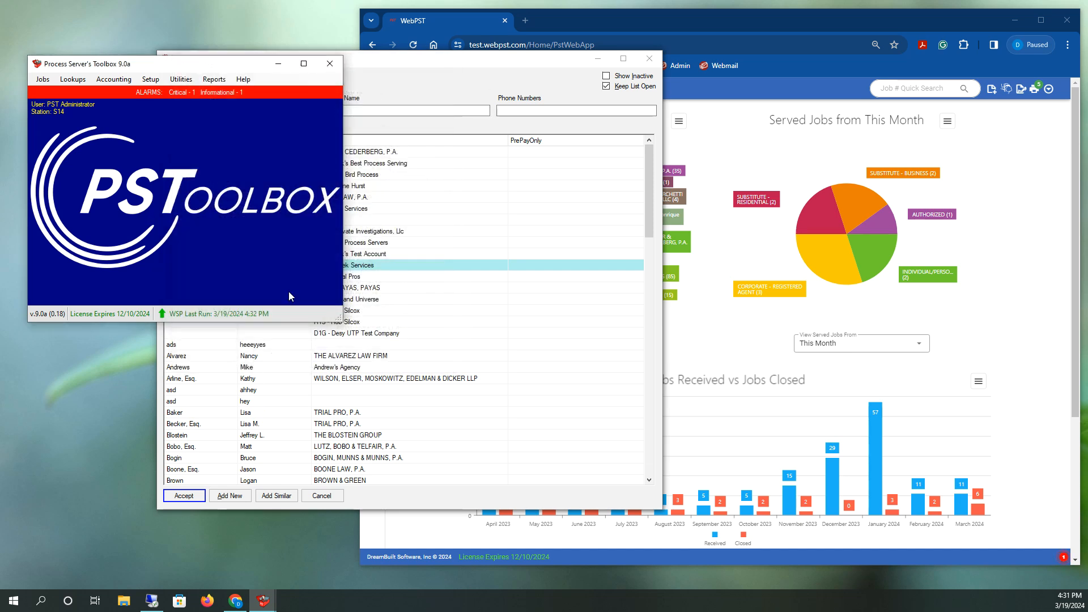
- Close the existing client profiles list and the custom field sheet settings list
left_click(412, 128)
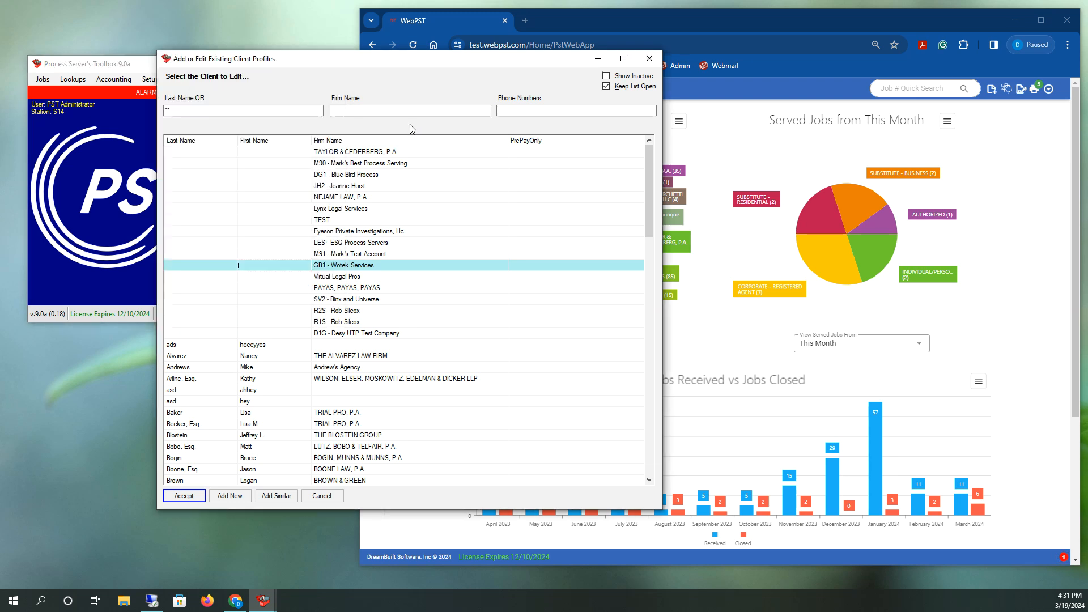
left_click(649, 59)
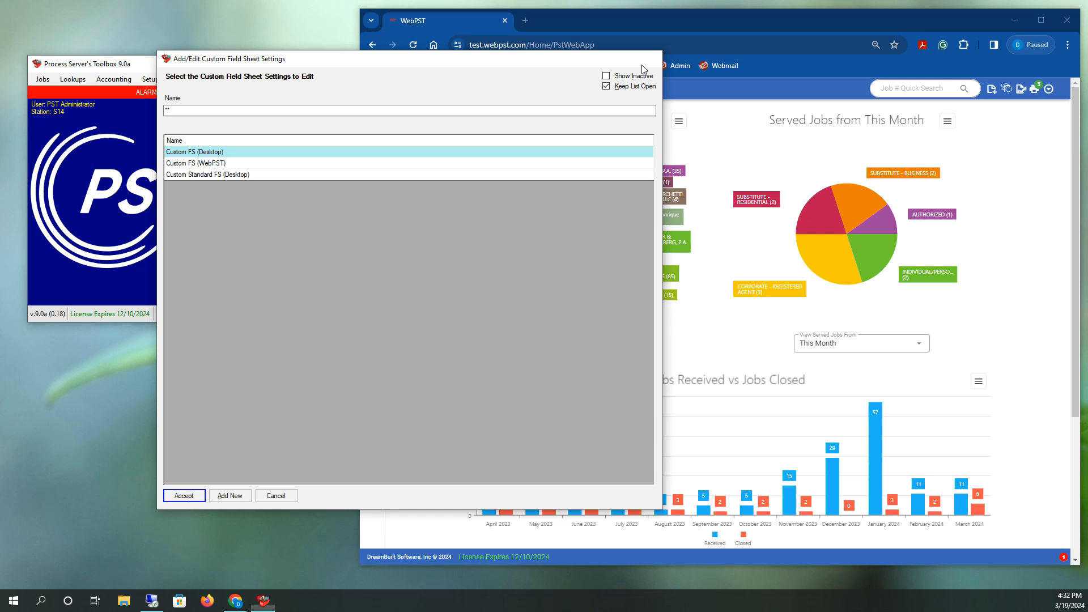
left_click(642, 65)
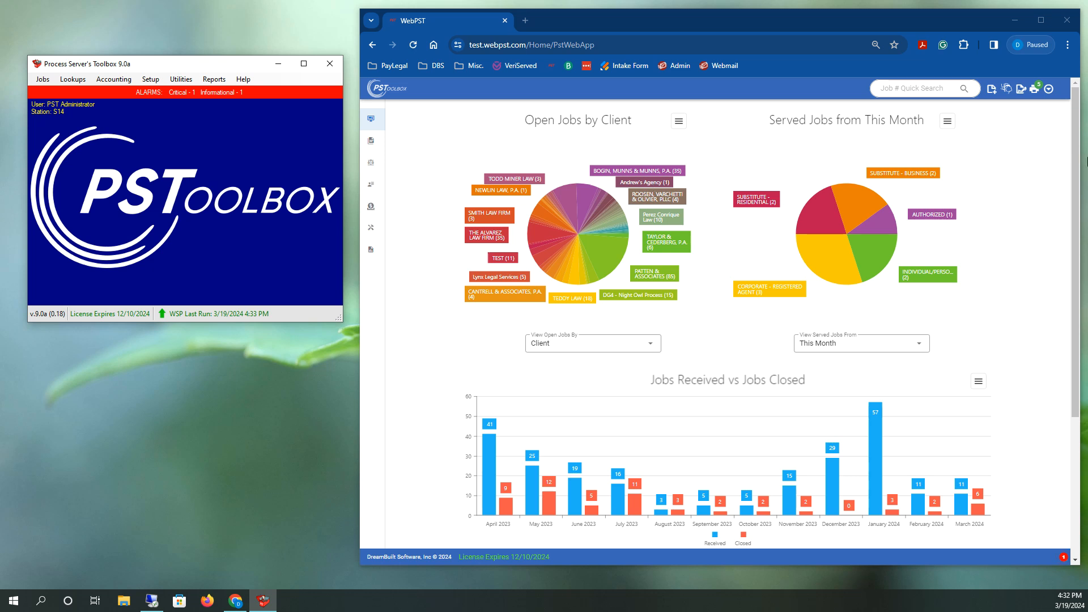
- Switch to WebPST and expand the Custom Field Sheet section in the field sheet settings
left_click(1049, 88)
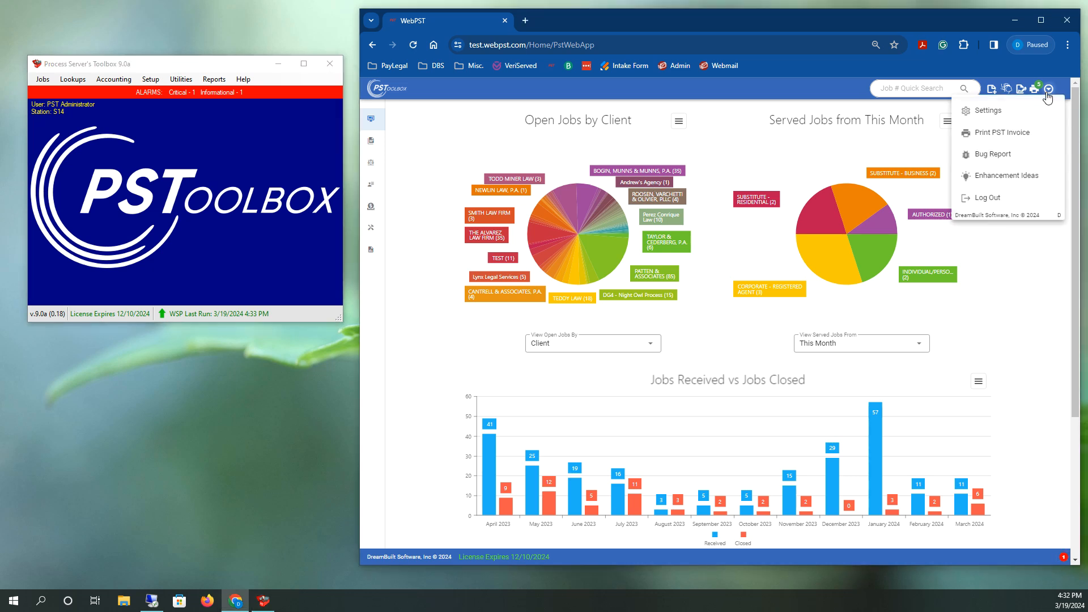
left_click(1024, 113)
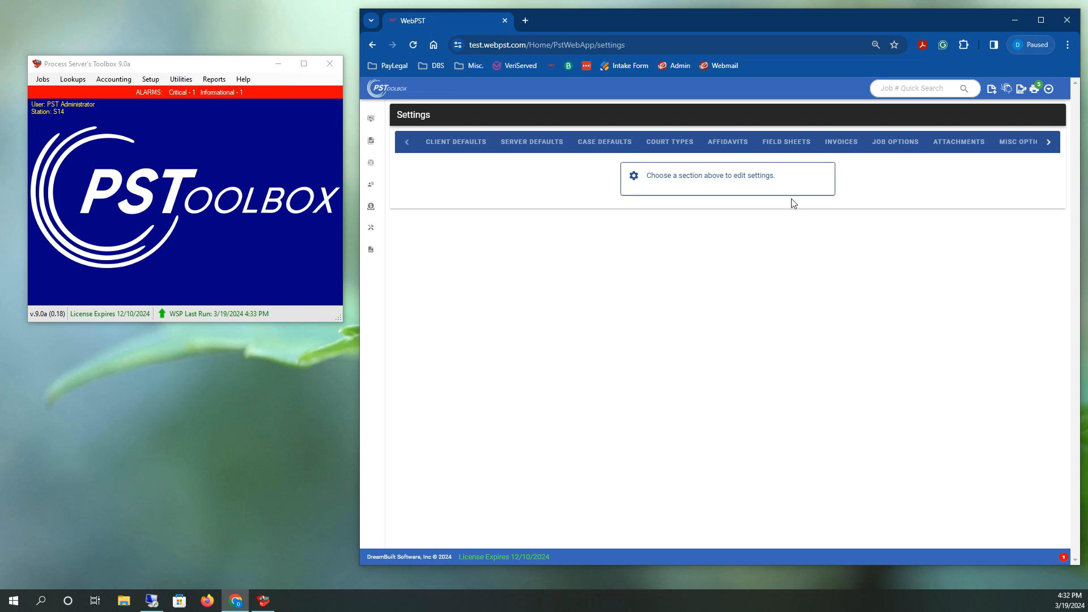
left_click(1049, 142)
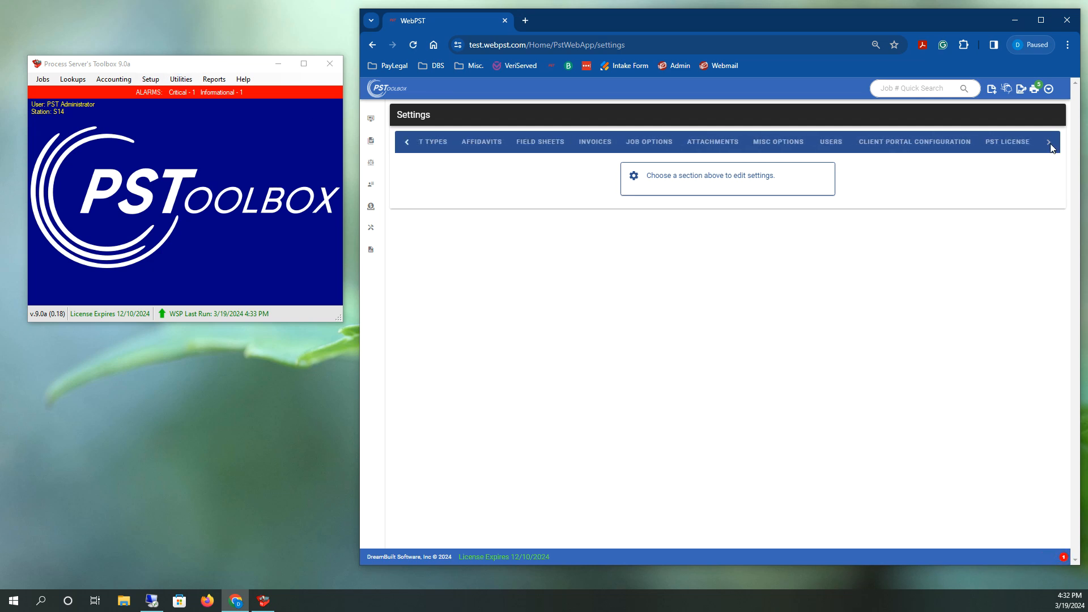
left_click(547, 143)
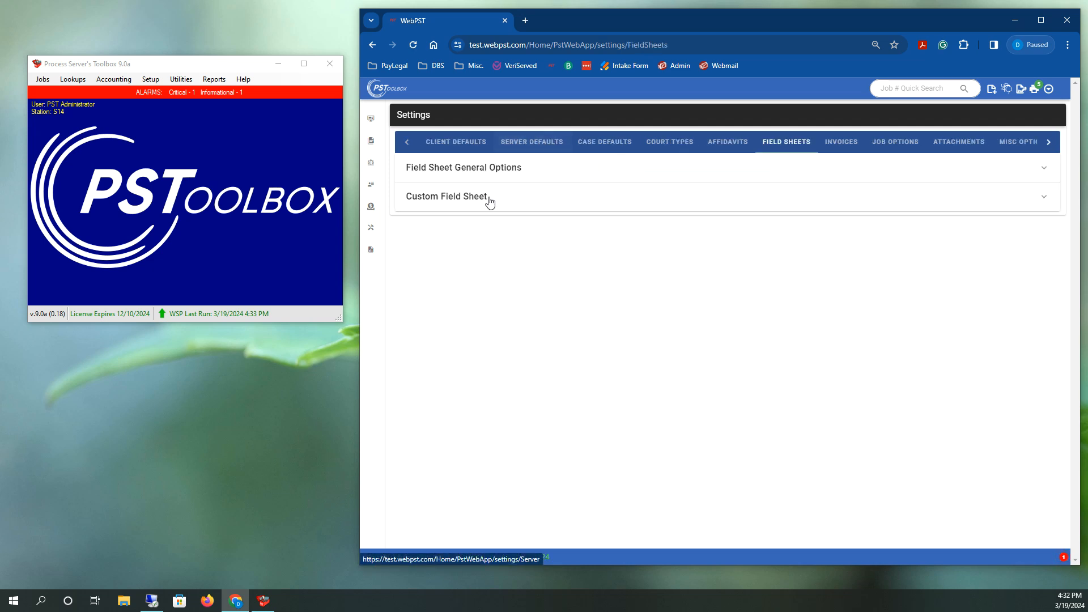
left_click(449, 199)
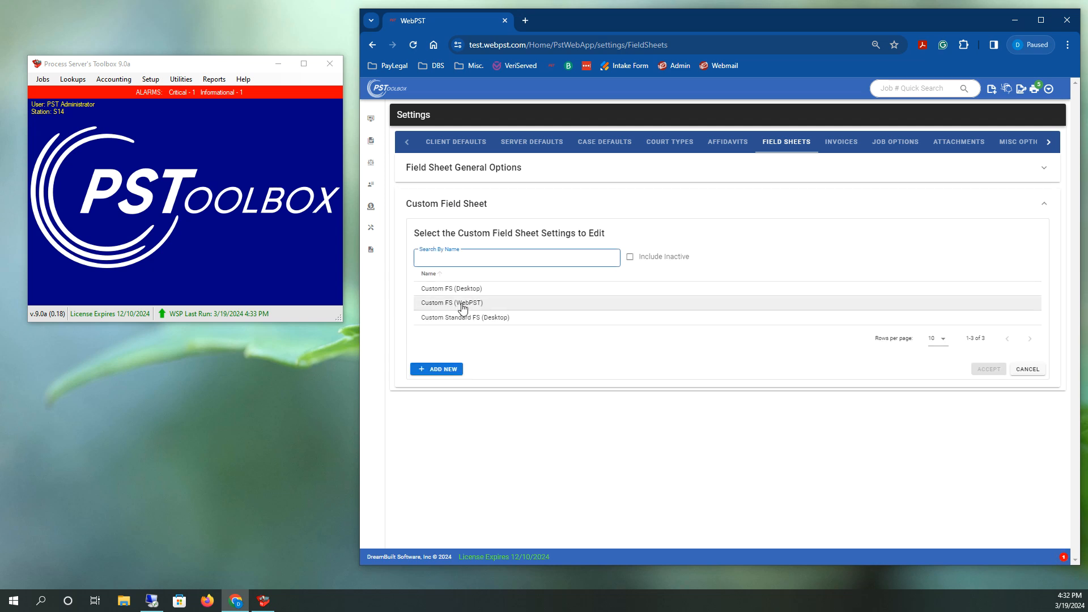
- Add a new custom field sheet and look through its available settings for the Standard Field Sheet base document type
left_click(452, 370)
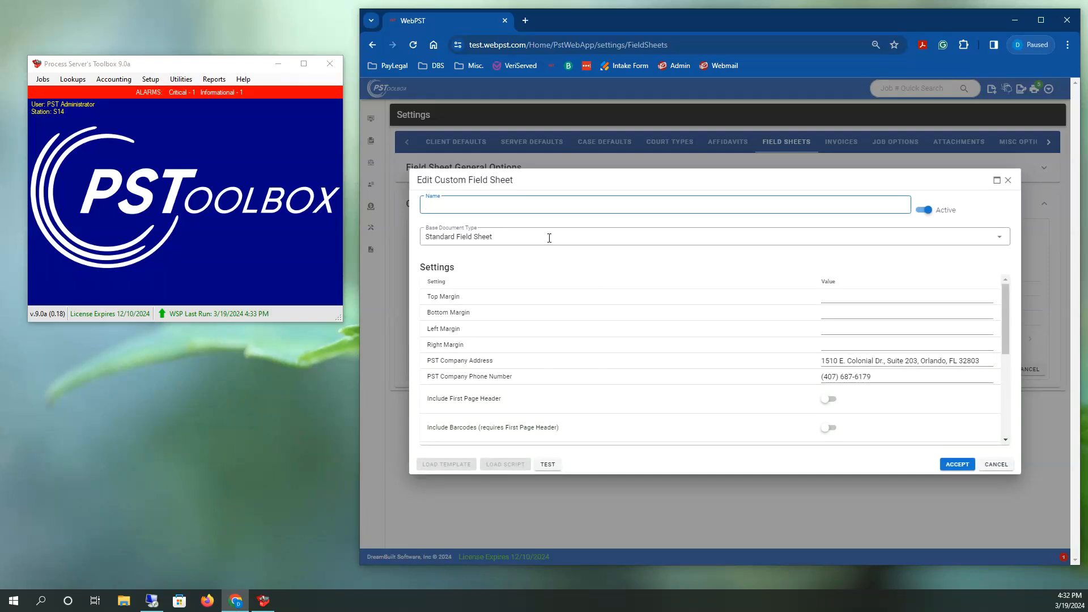
scroll(644, 325, "down", 1)
scroll(644, 324, "down", 5)
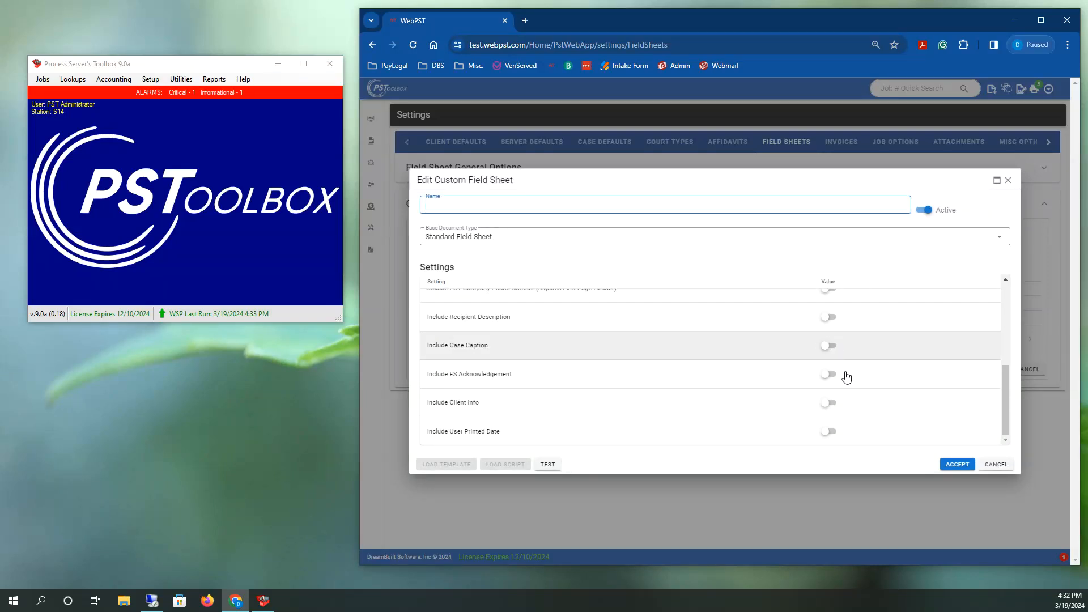
scroll(828, 402, "up", 6)
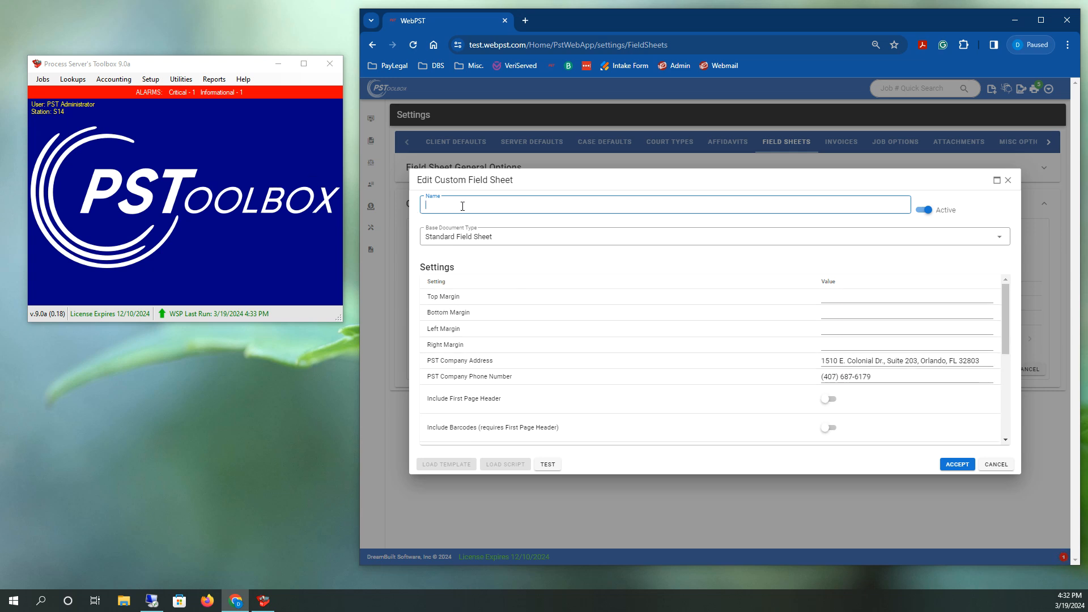
- Set the new field sheet's base document type to Custom Field Sheet and review its settings, document body and available fields
left_click(524, 237)
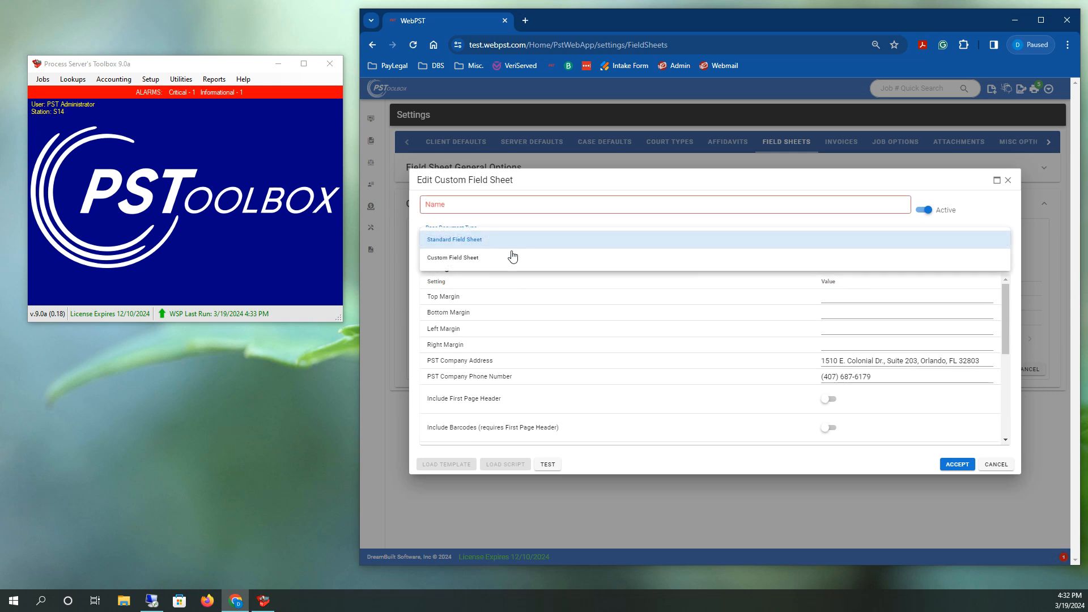
left_click(456, 260)
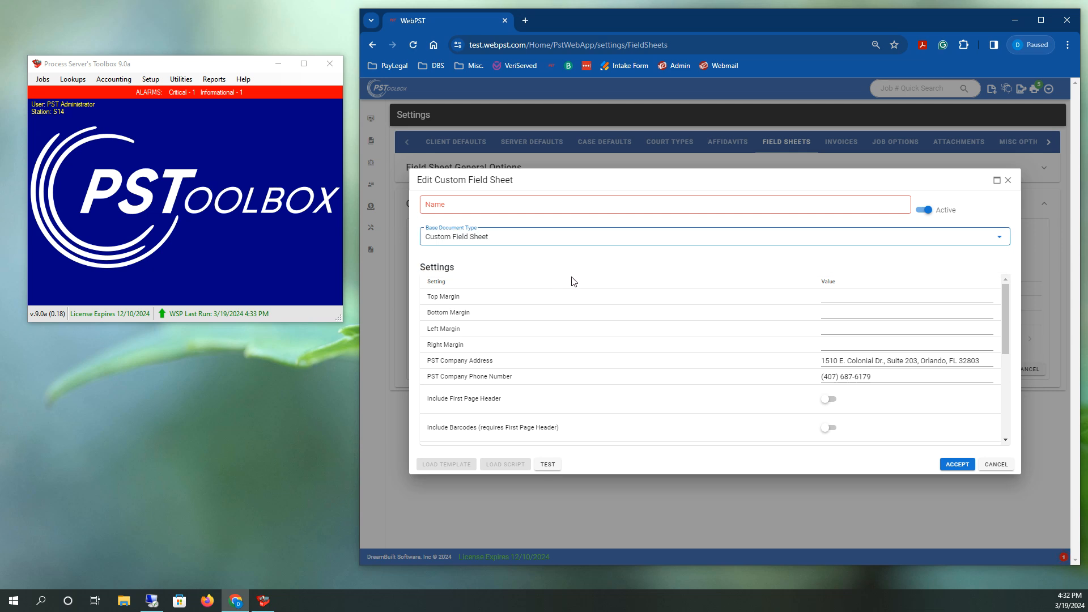
scroll(602, 285, "down", 1)
scroll(753, 308, "down", 1)
scroll(818, 271, "up", 2)
scroll(811, 294, "down", 3)
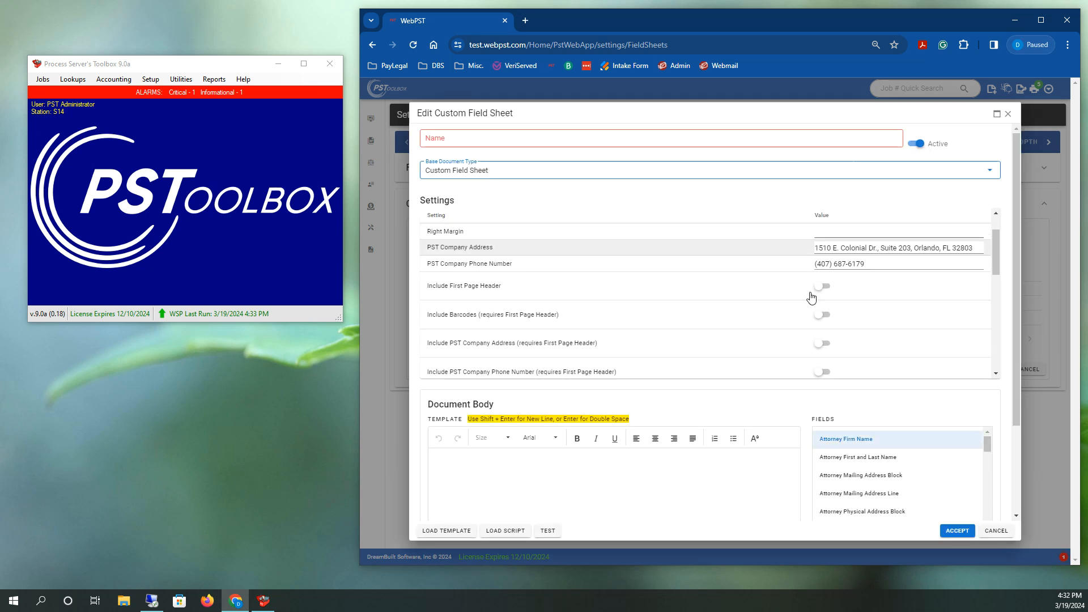
scroll(587, 442, "down", 2)
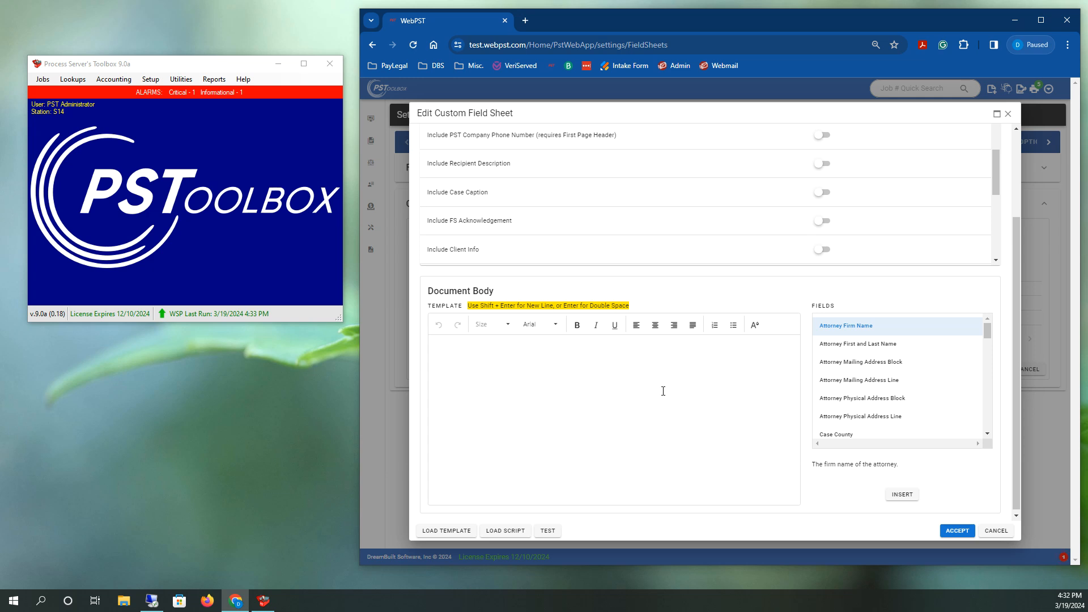
scroll(855, 357, "down", 2)
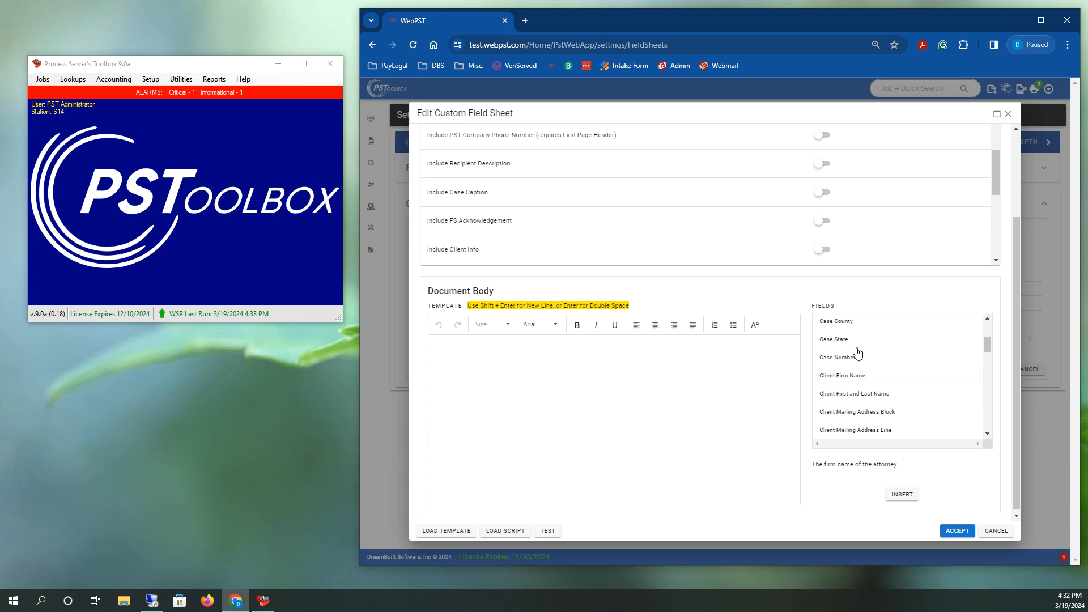
scroll(851, 365, "up", 2)
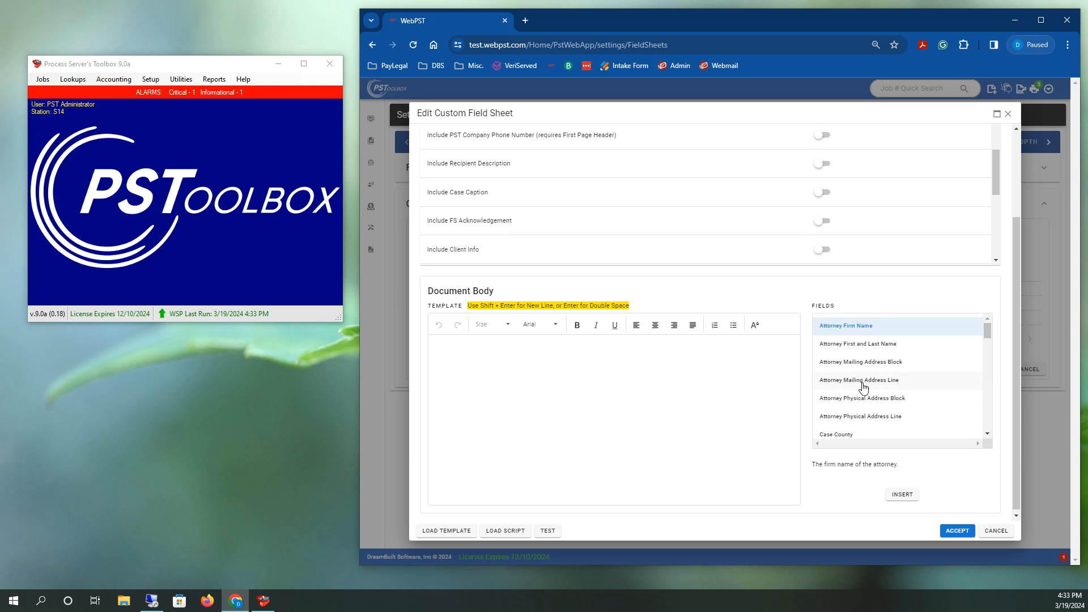
- Insert the Attorney Physical Address Block field into the document body template and delete it again
left_click(856, 400)
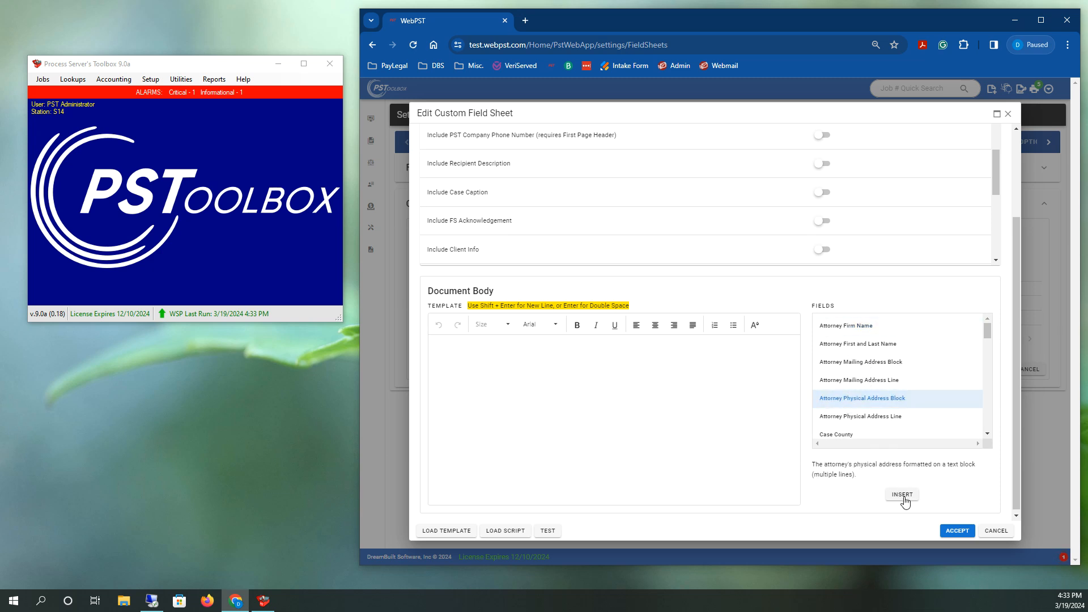
left_click(902, 495)
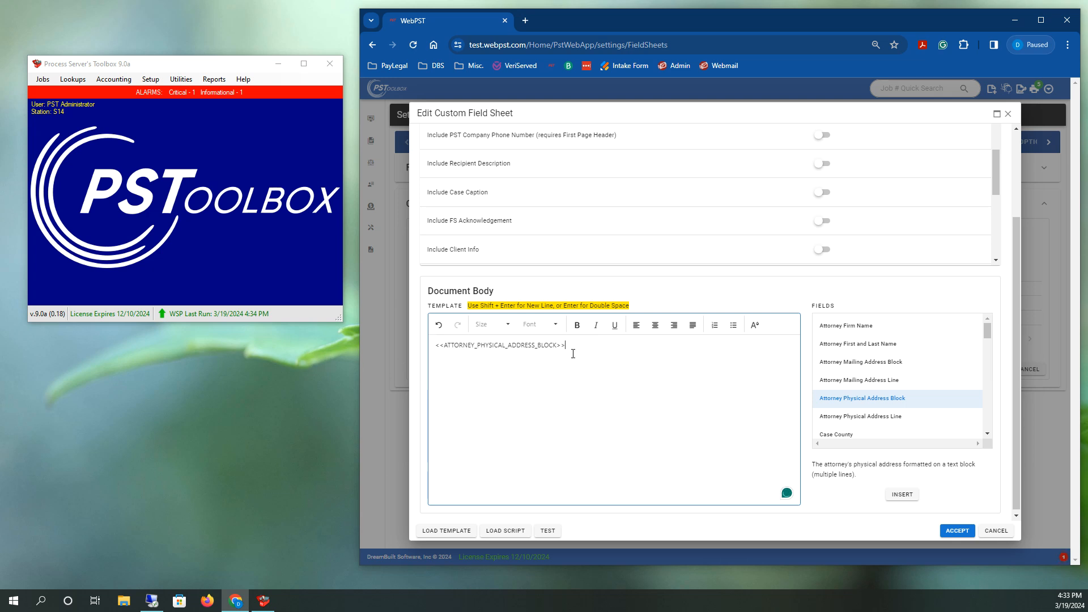
left_click_drag(573, 353, 422, 357)
key("BackSpace")
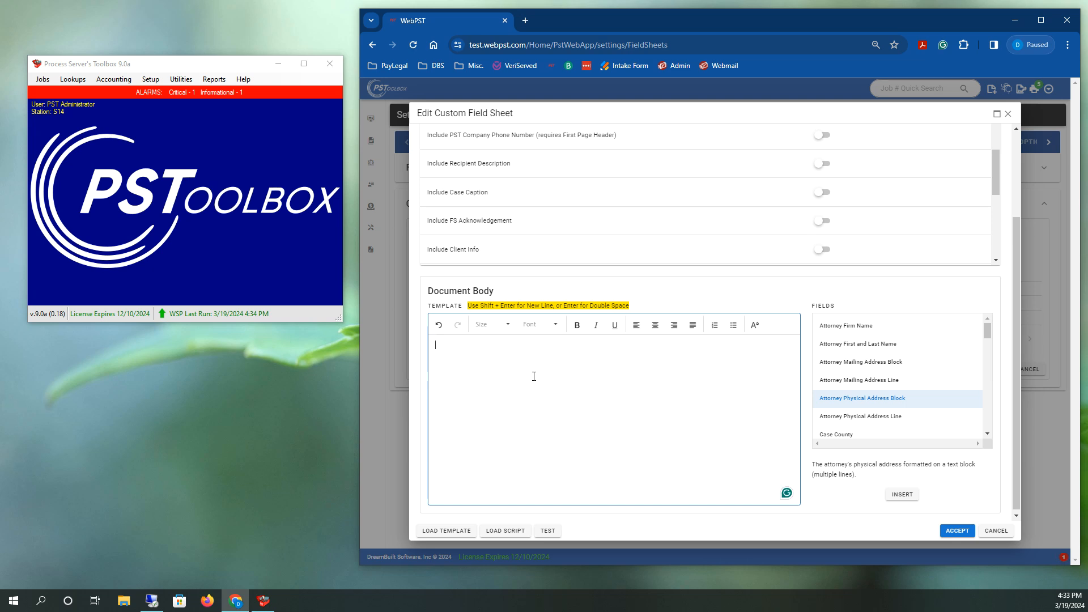
- Check the upload option for an rtf document template, cancel it, and abandon the new custom field sheet
left_click(445, 531)
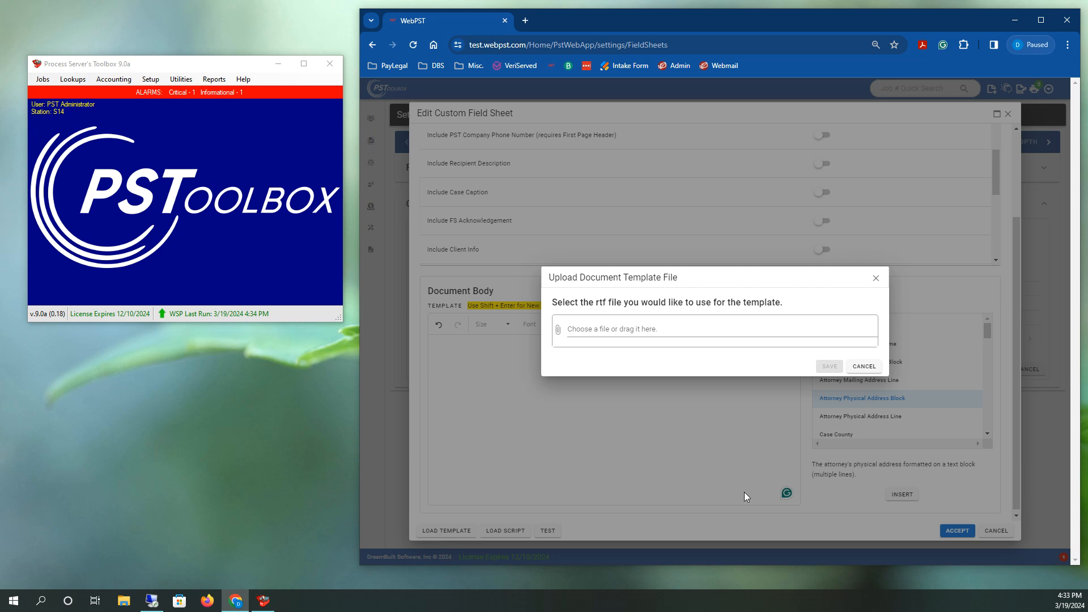
left_click(865, 366)
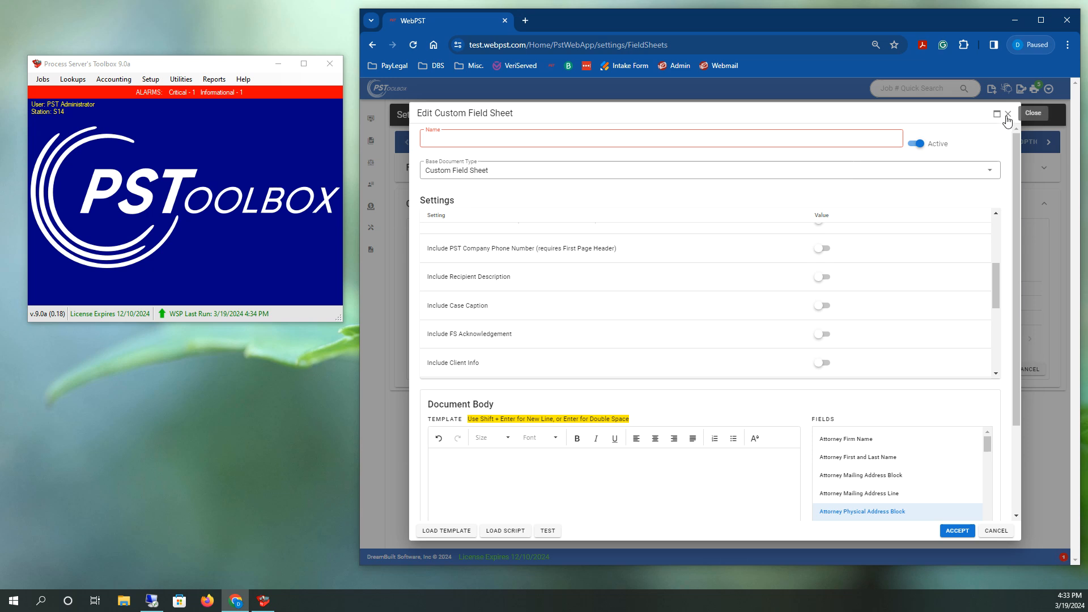
left_click(1001, 533)
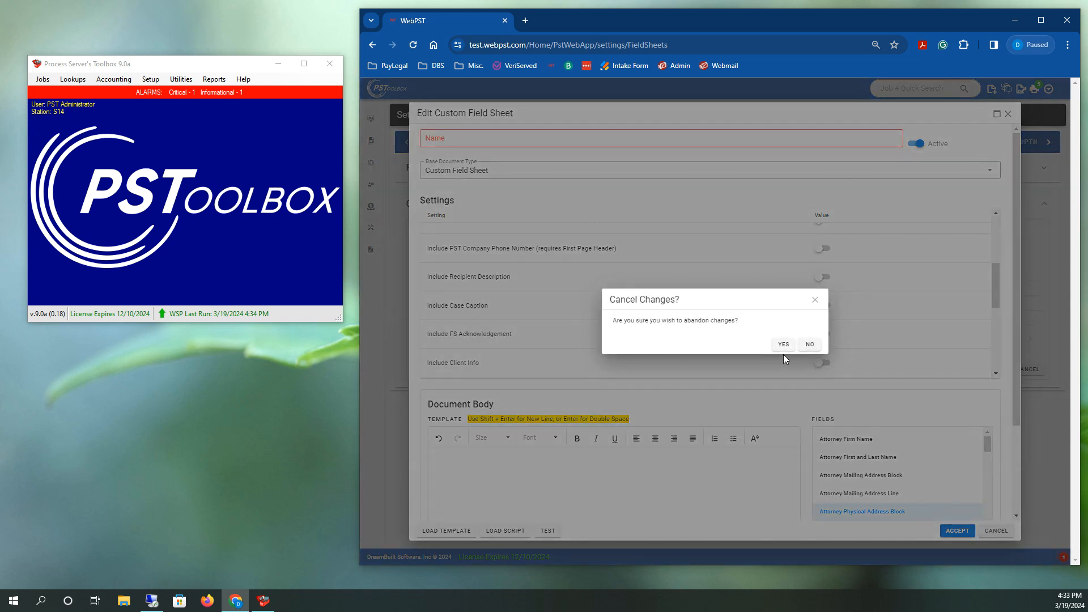
left_click(784, 344)
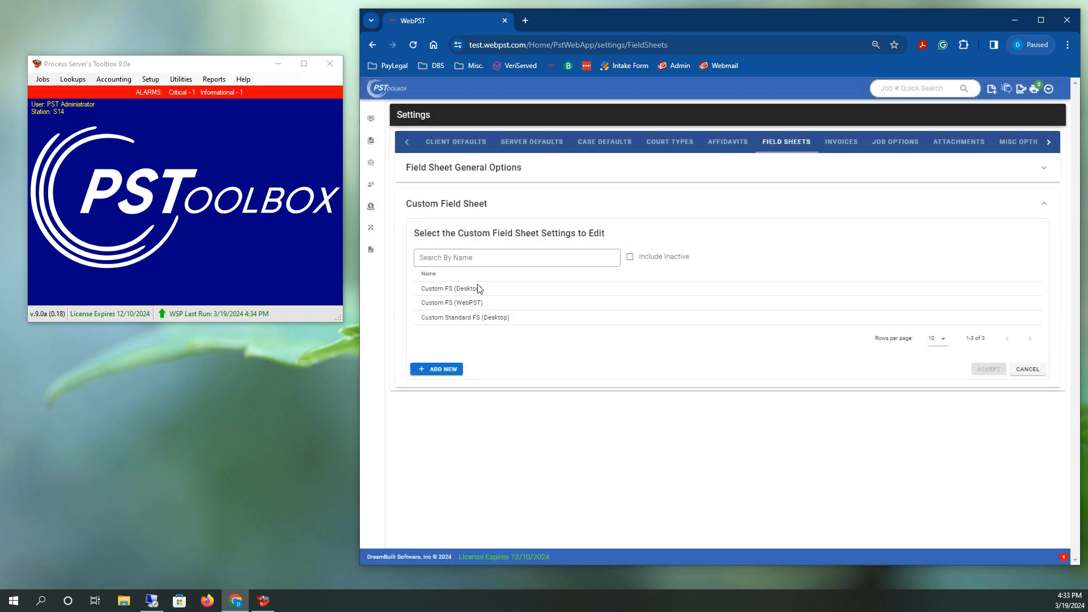
- Open the Custom FS (WebPST) field sheet for editing and review its enabled settings
double_click(449, 303)
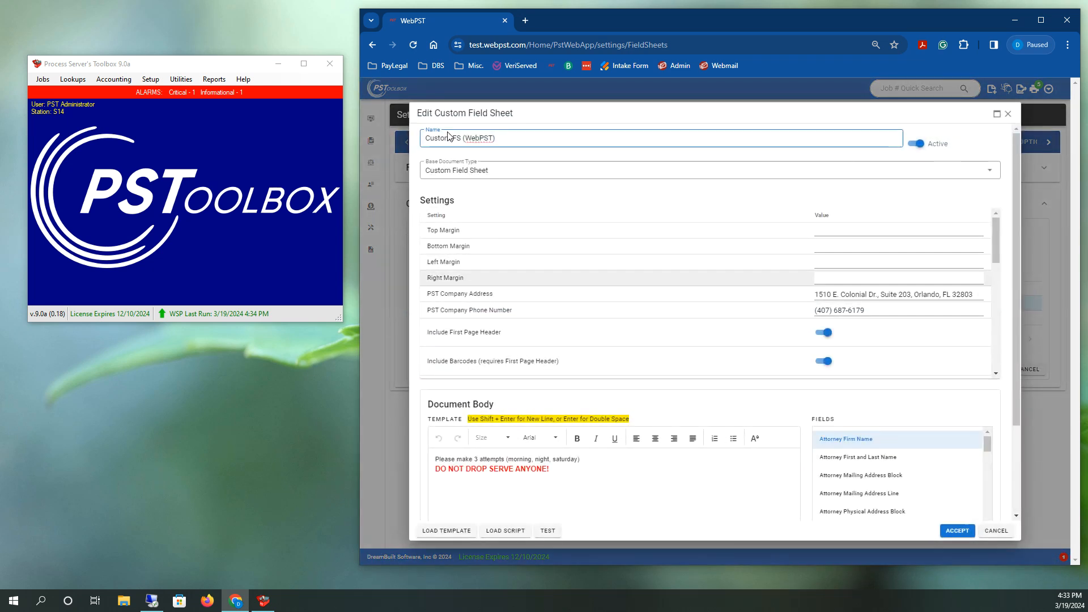
scroll(681, 377, "down", 3)
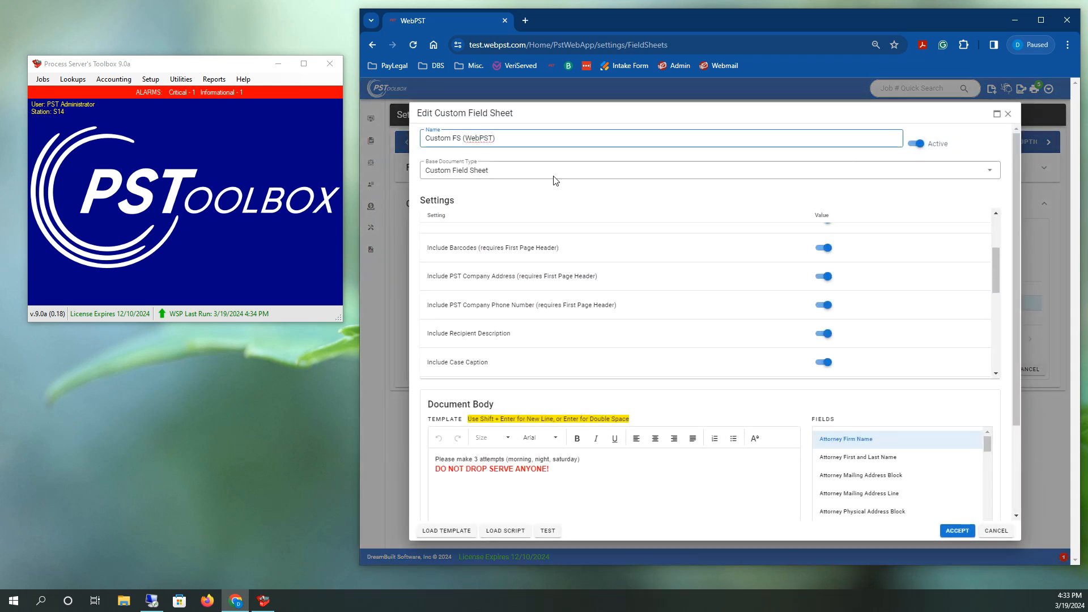
scroll(586, 227, "up", 3)
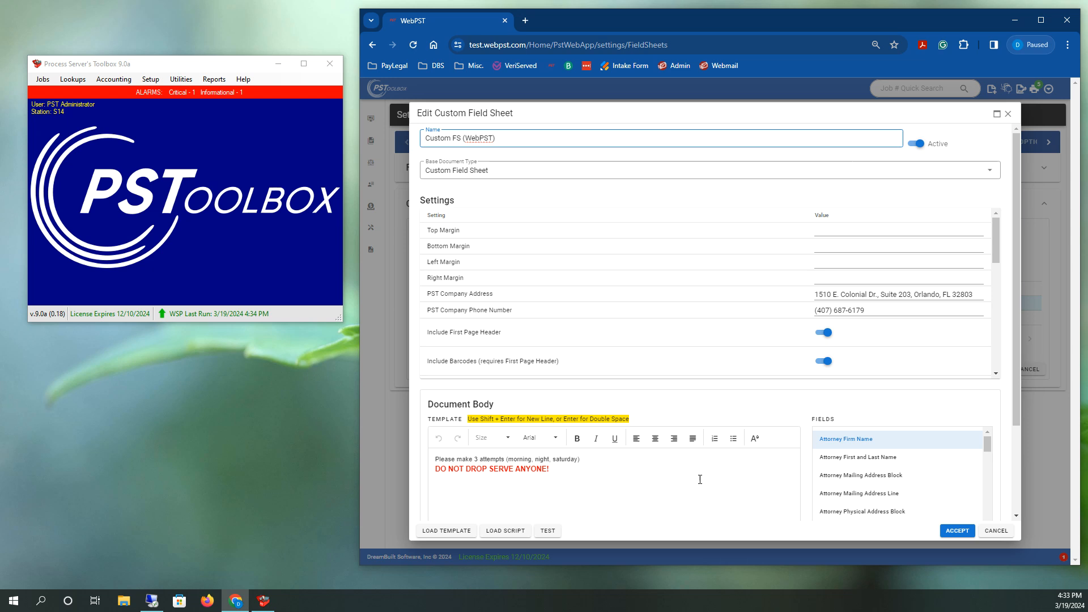
- Test the Custom FS (WebPST) field sheet with job number 1 and look through the whole preview document
left_click(548, 531)
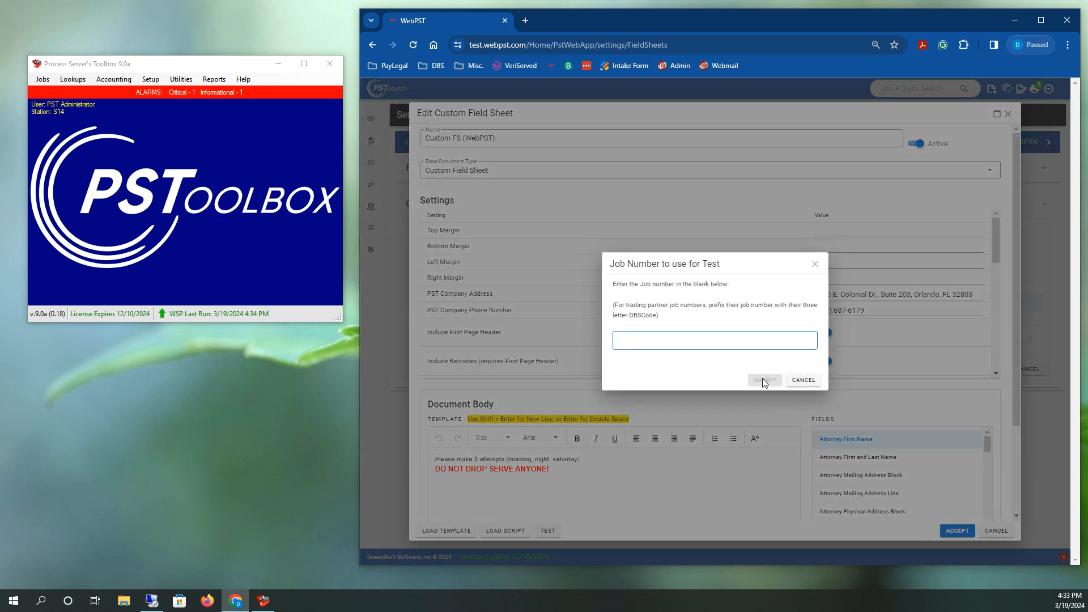
type("1")
left_click(763, 381)
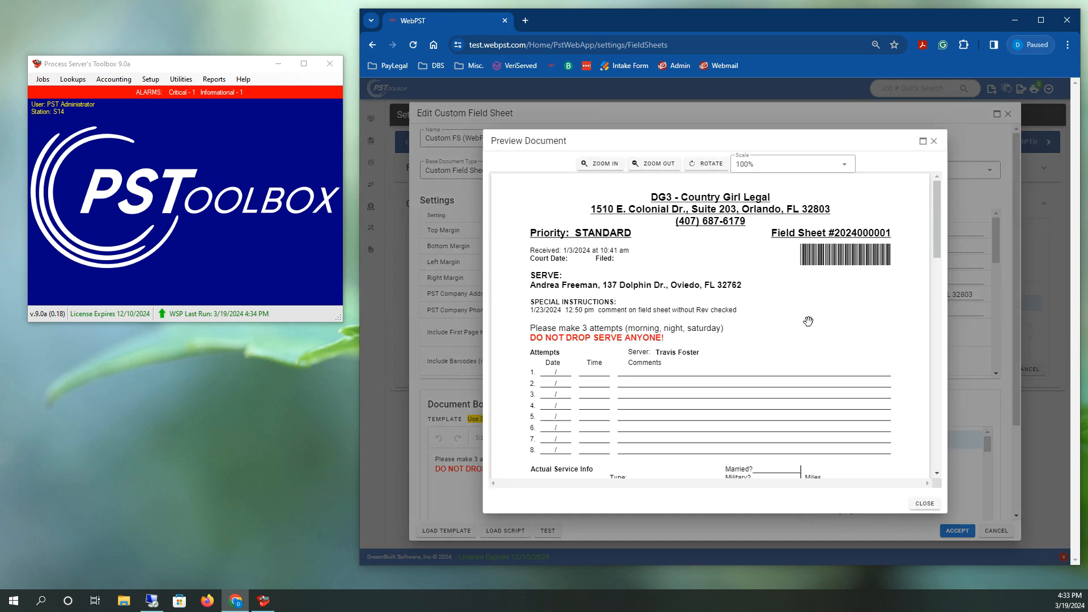
scroll(821, 287, "down", 1)
scroll(821, 286, "up", 1)
scroll(820, 287, "down", 8)
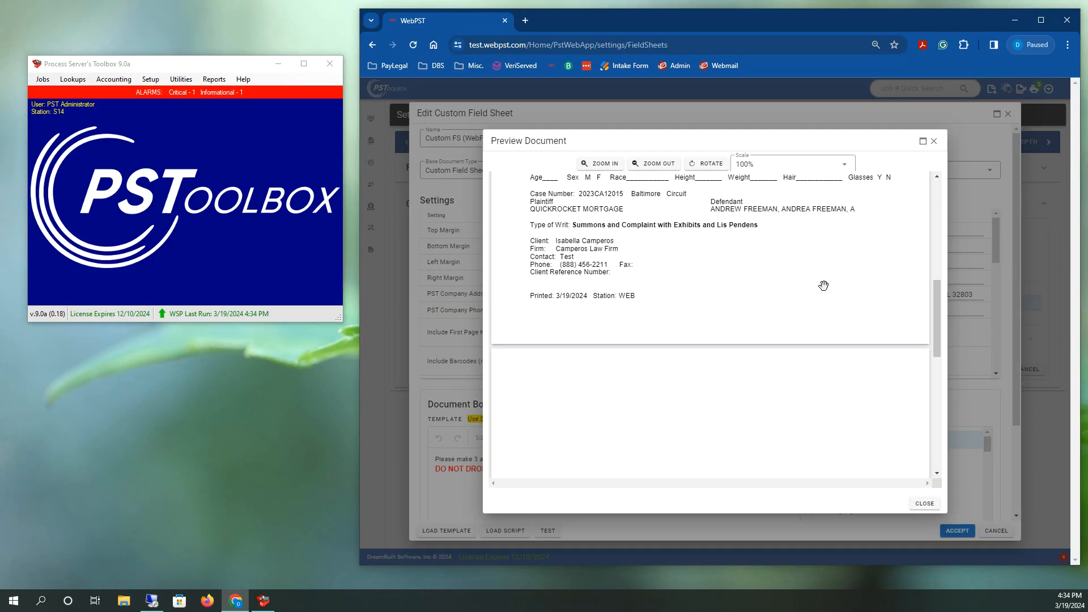
scroll(823, 285, "up", 8)
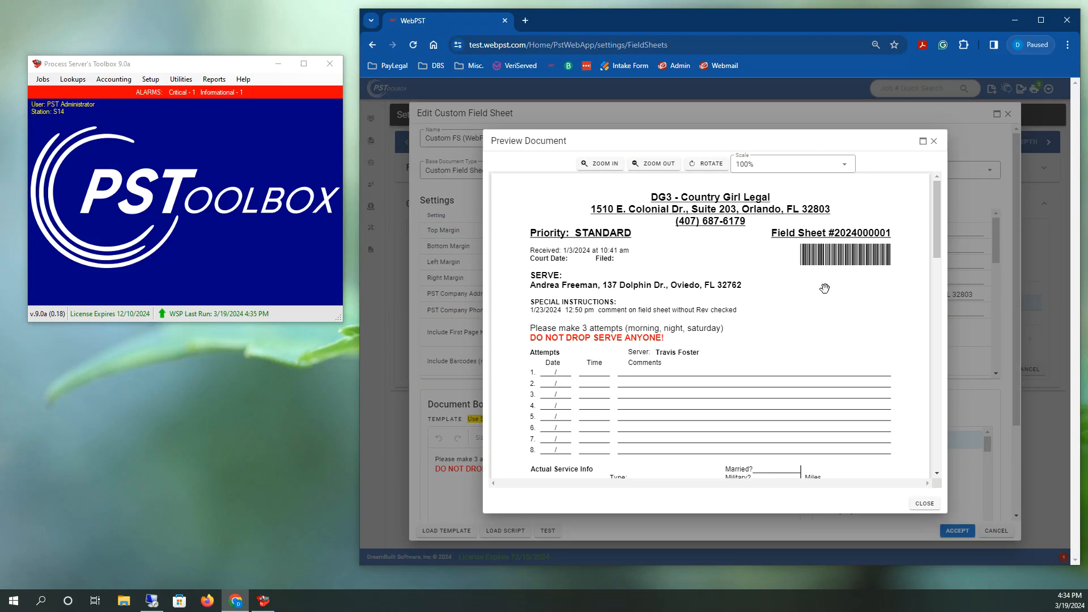
left_click(933, 141)
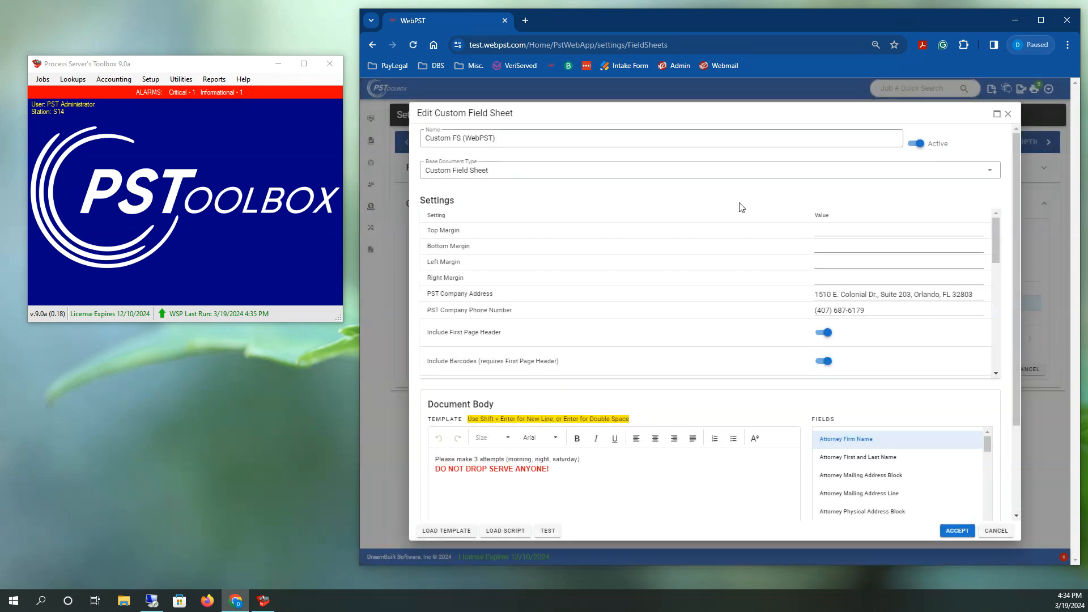
- Find the Include FS Acknowledgement setting and run the test for job number 1 again to examine the acknowledgement section in the preview
scroll(748, 306, "down", 5)
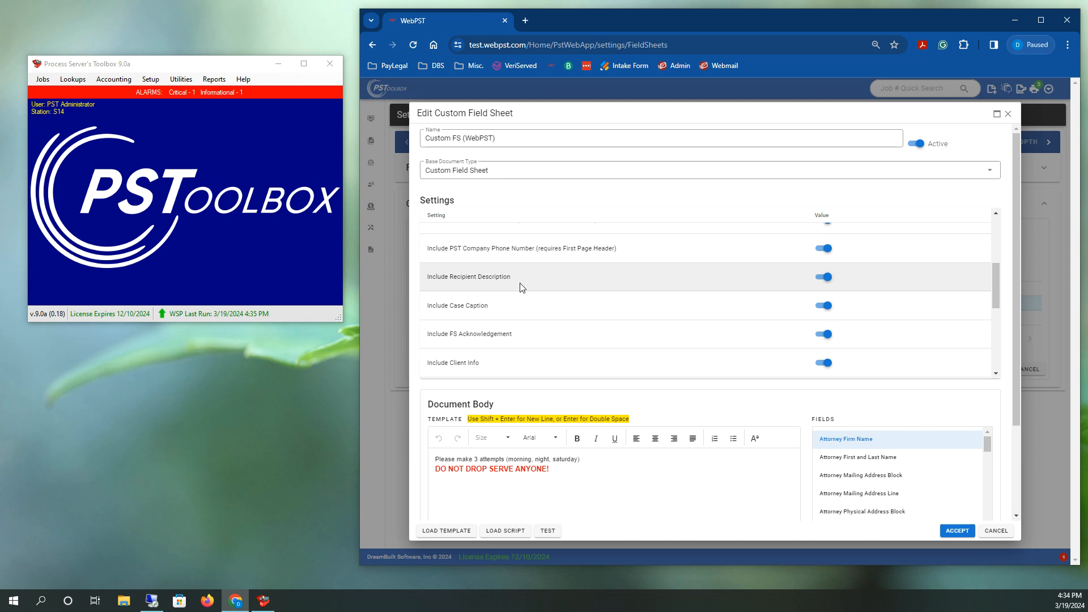
scroll(583, 322, "down", 1)
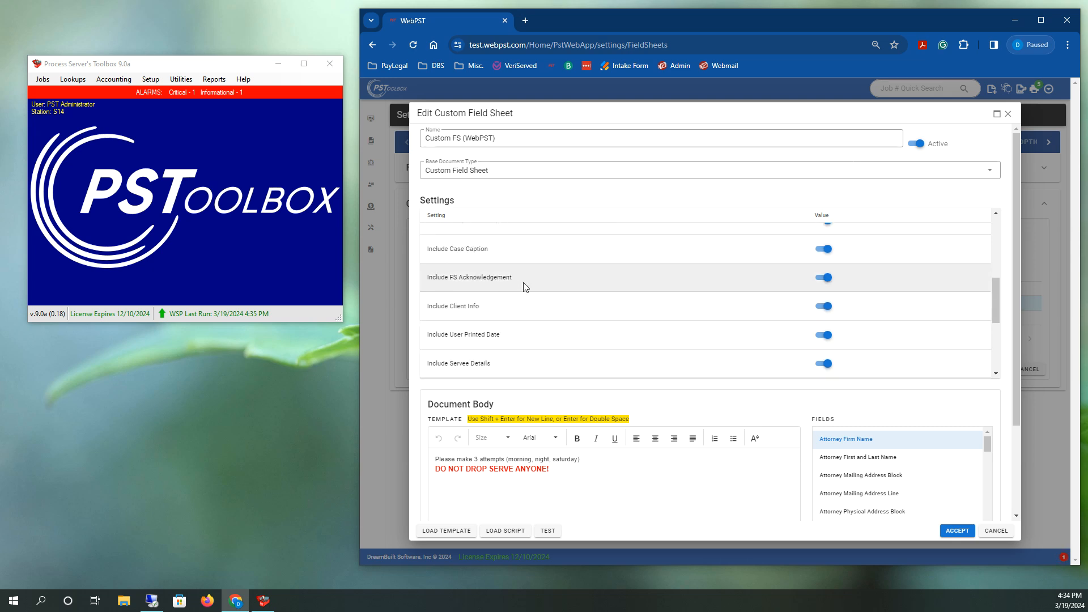
left_click(545, 531)
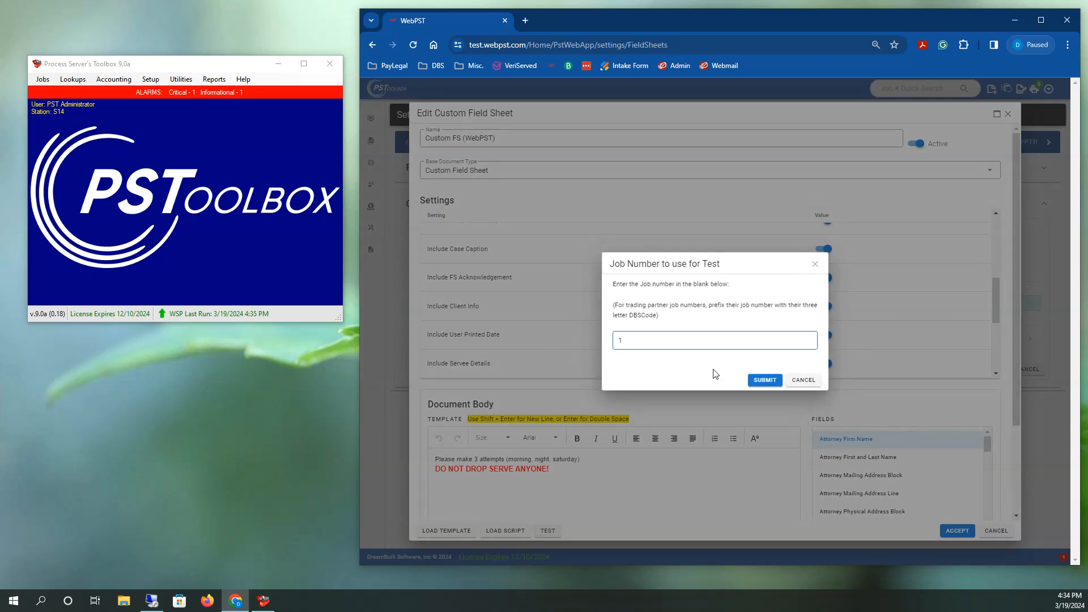
left_click(768, 378)
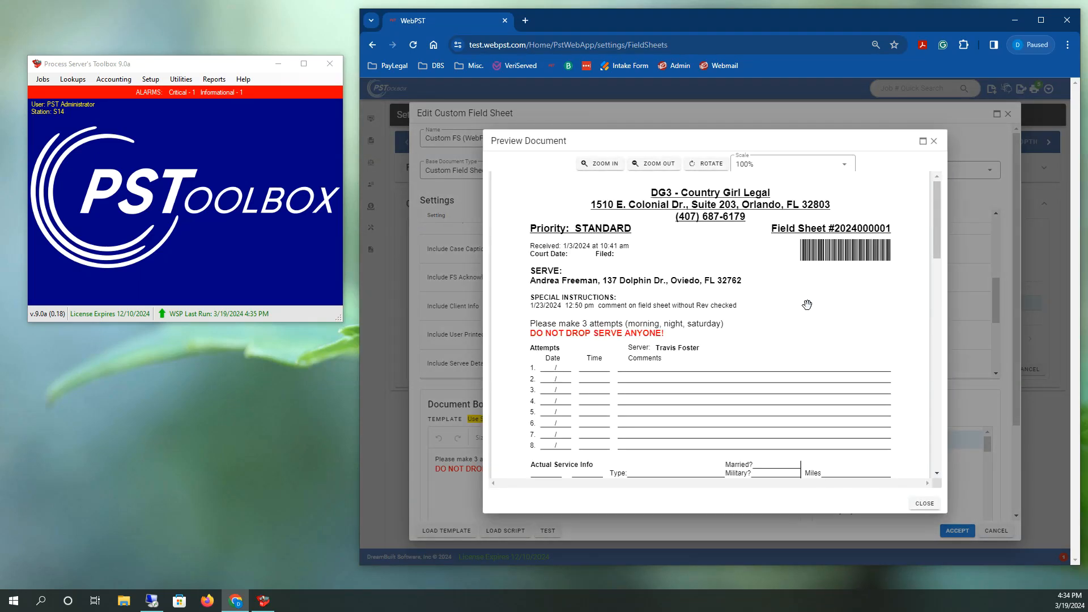
scroll(808, 303, "down", 10)
scroll(810, 340, "up", 3)
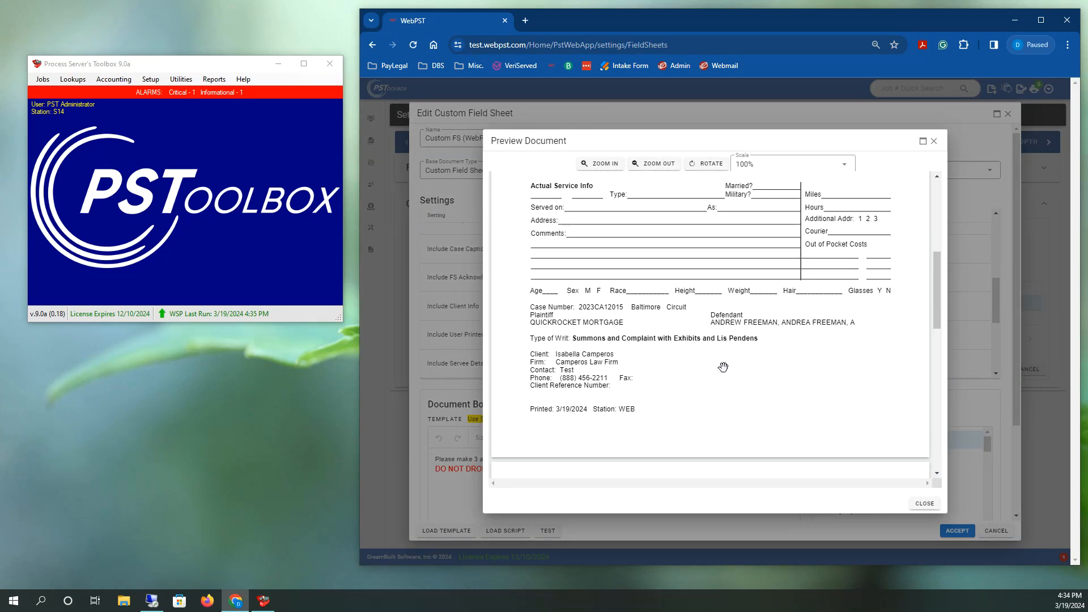
scroll(754, 354, "down", 10)
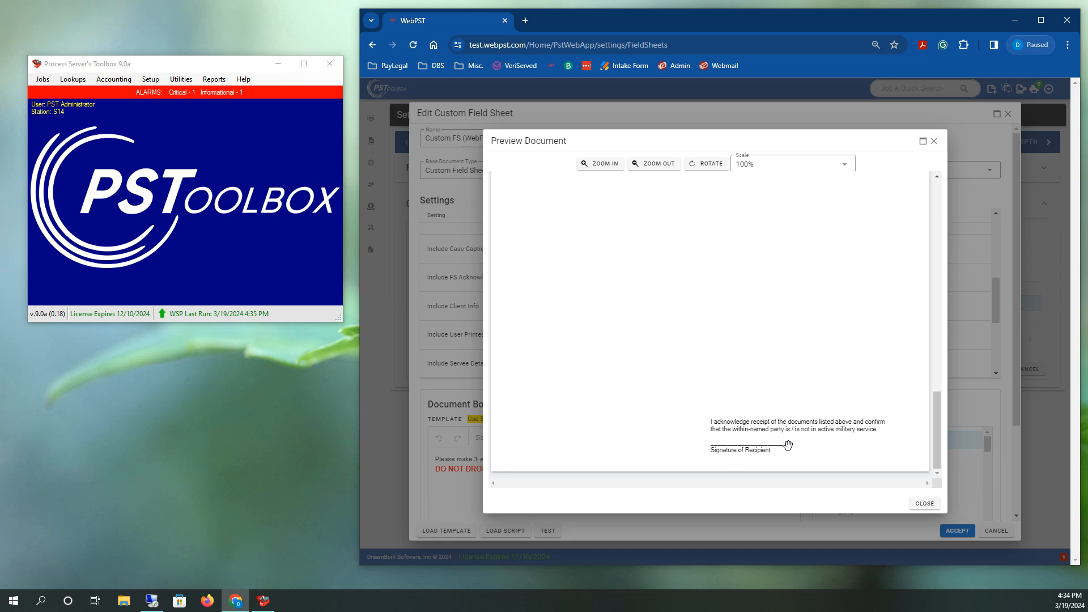
left_click(934, 142)
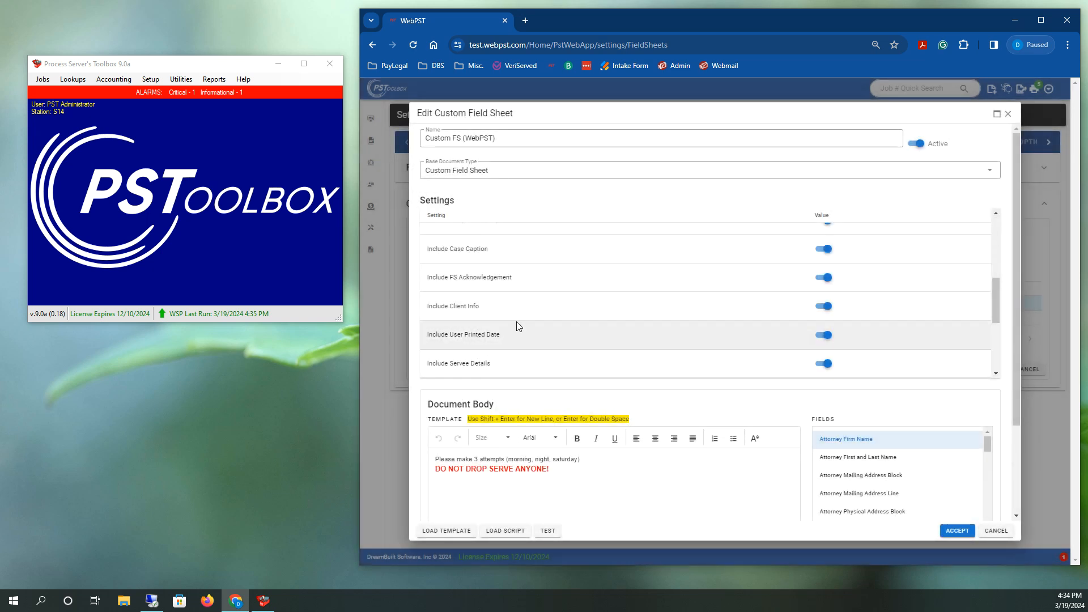
- Turn off Include FS Acknowledgement and preview the field sheet with the same test job
left_click(825, 279)
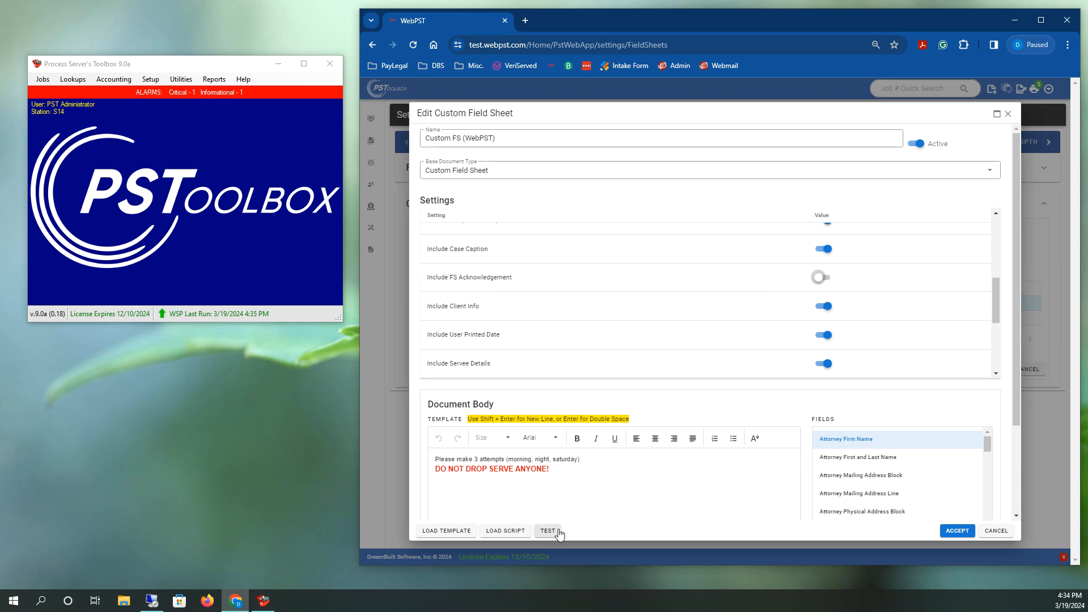
left_click(549, 531)
left_click(770, 382)
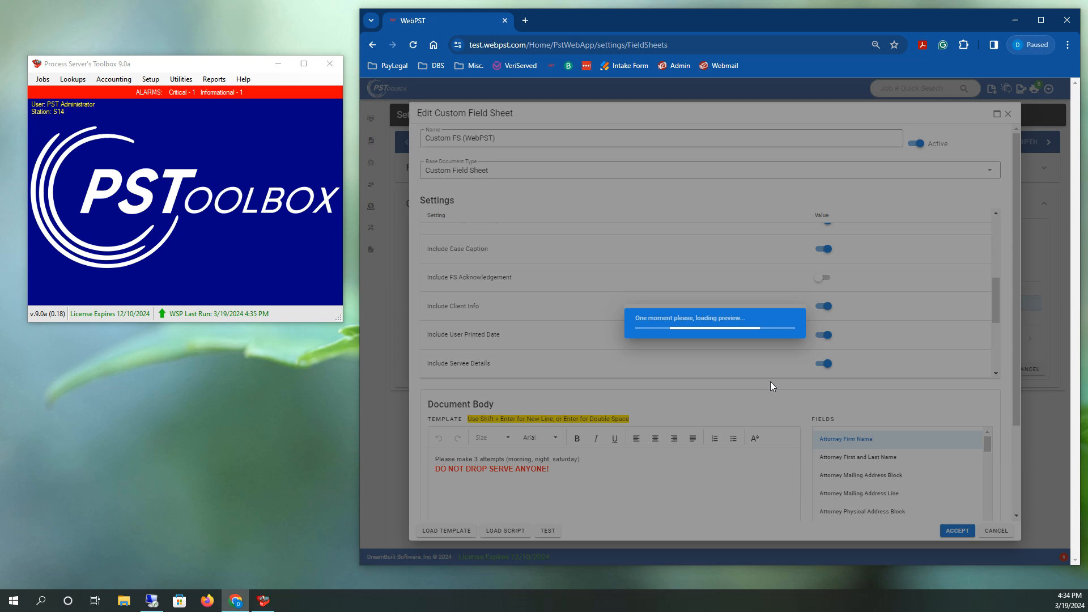
scroll(782, 324, "down", 5)
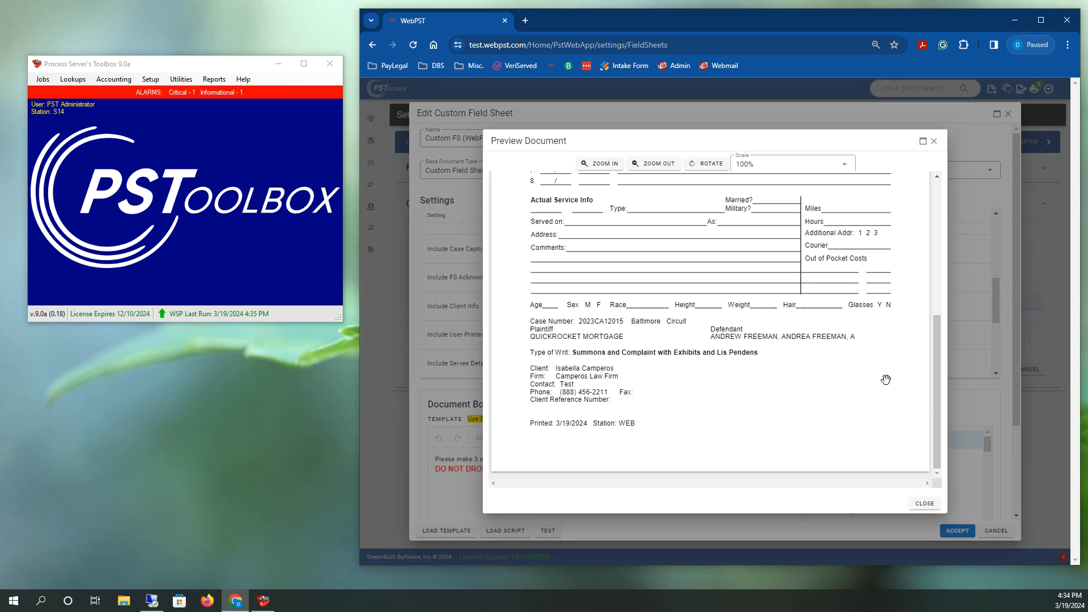
scroll(885, 380, "up", 5)
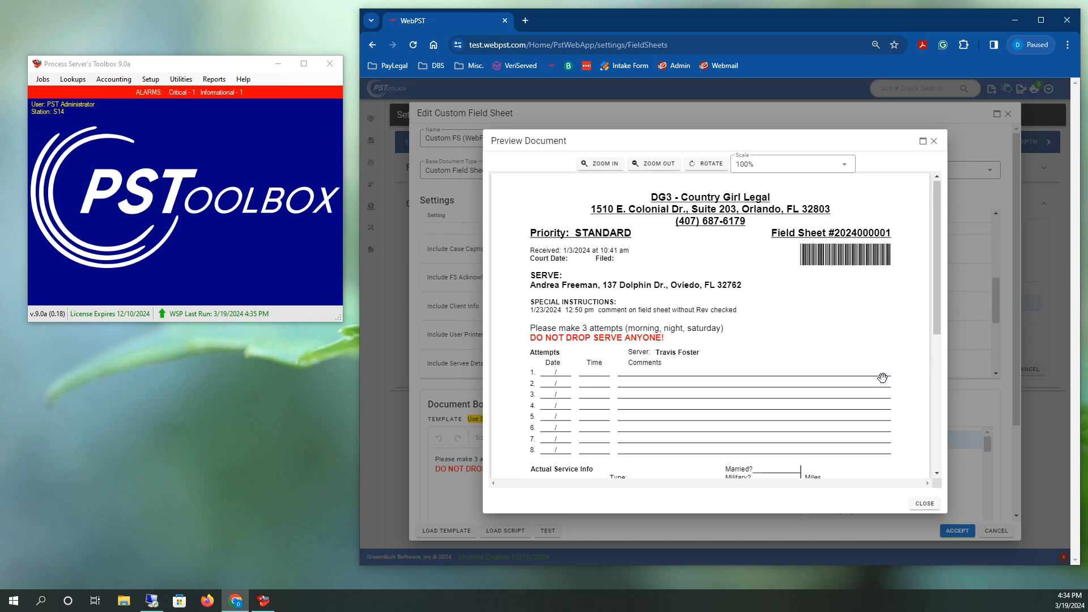
scroll(884, 375, "down", 4)
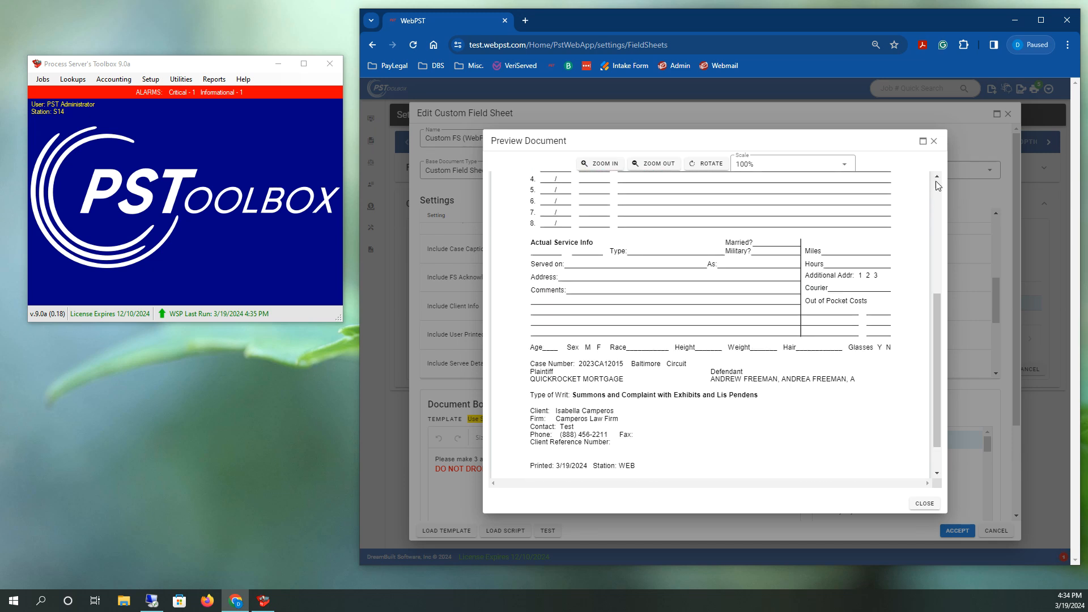
left_click(932, 141)
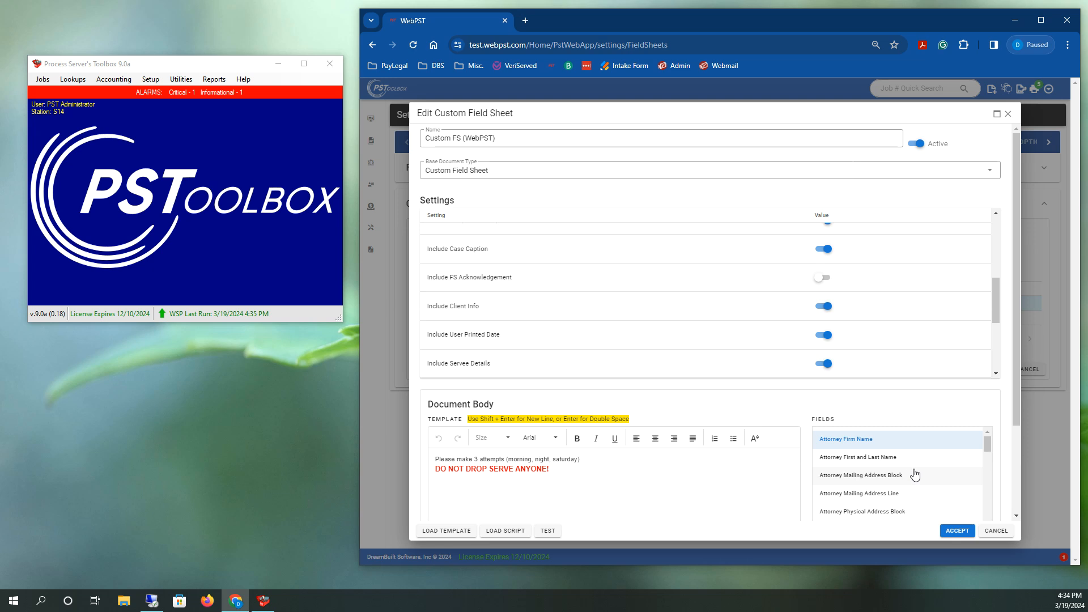
- Look over the document body and abandon the changes to the Custom FS (WebPST) field sheet
scroll(778, 433, "down", 2)
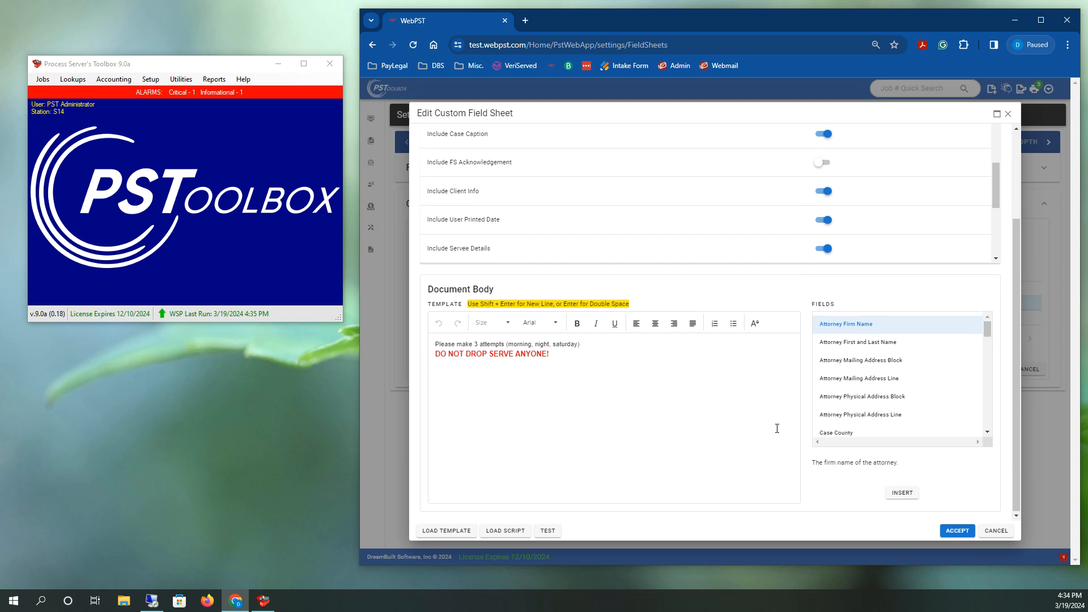
scroll(777, 428, "up", 2)
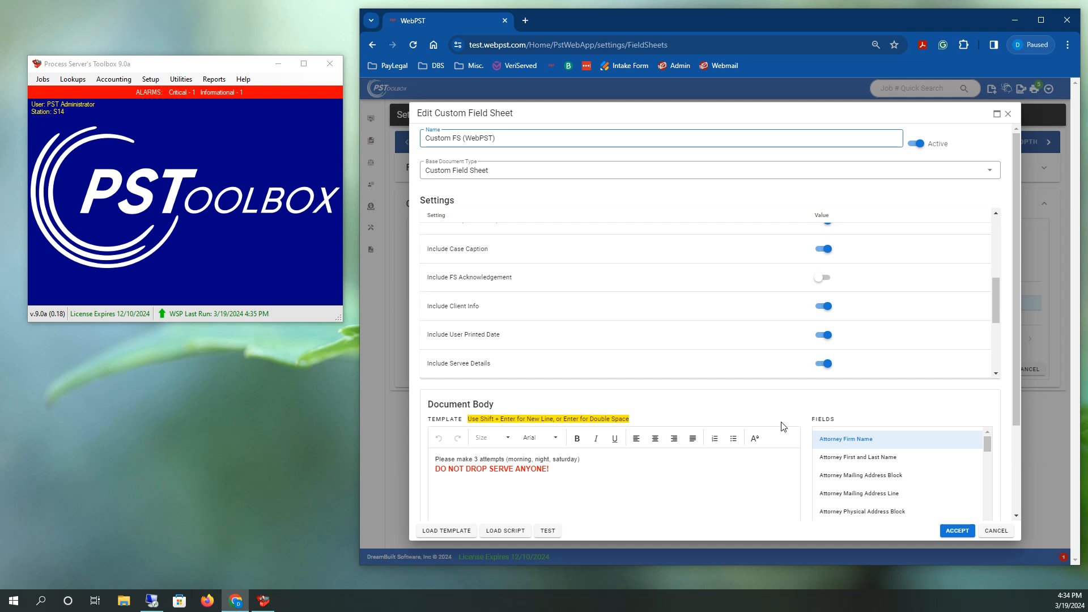
left_click(1008, 114)
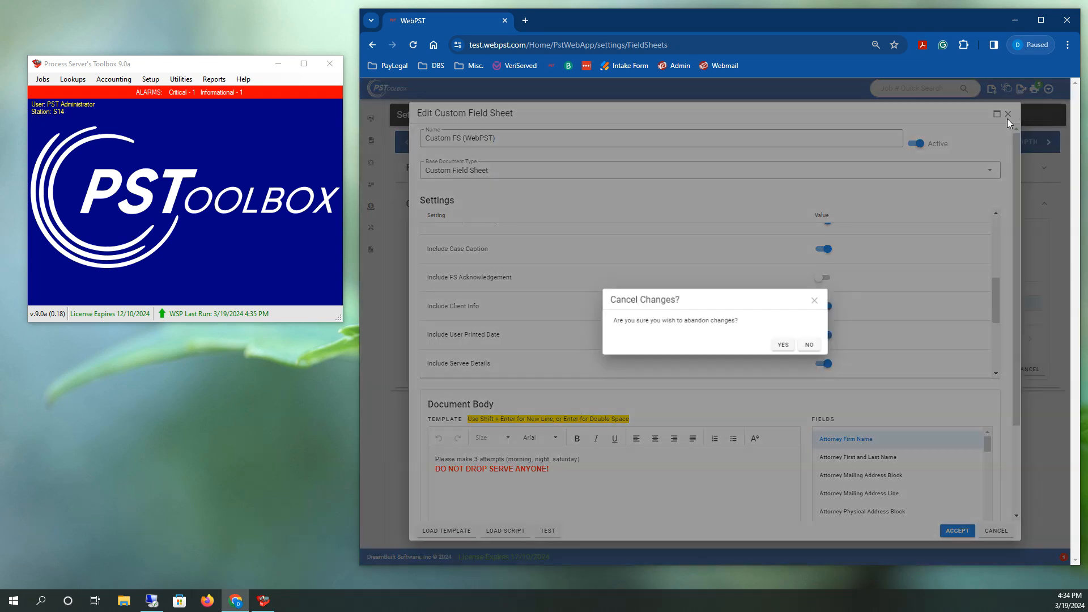
left_click(784, 347)
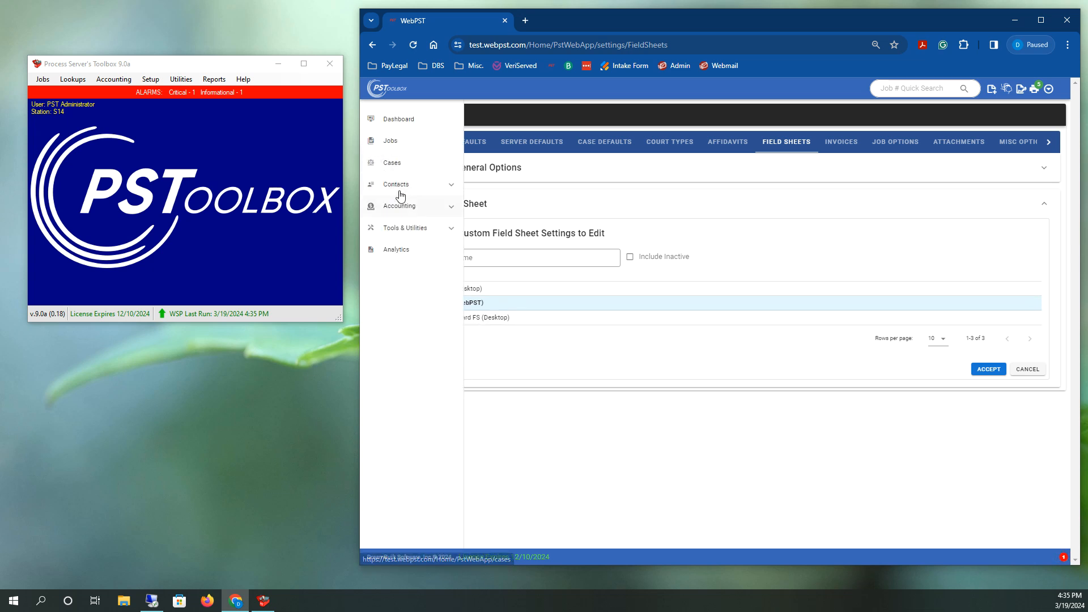
- Go to the clients section and list all active clients
left_click(401, 184)
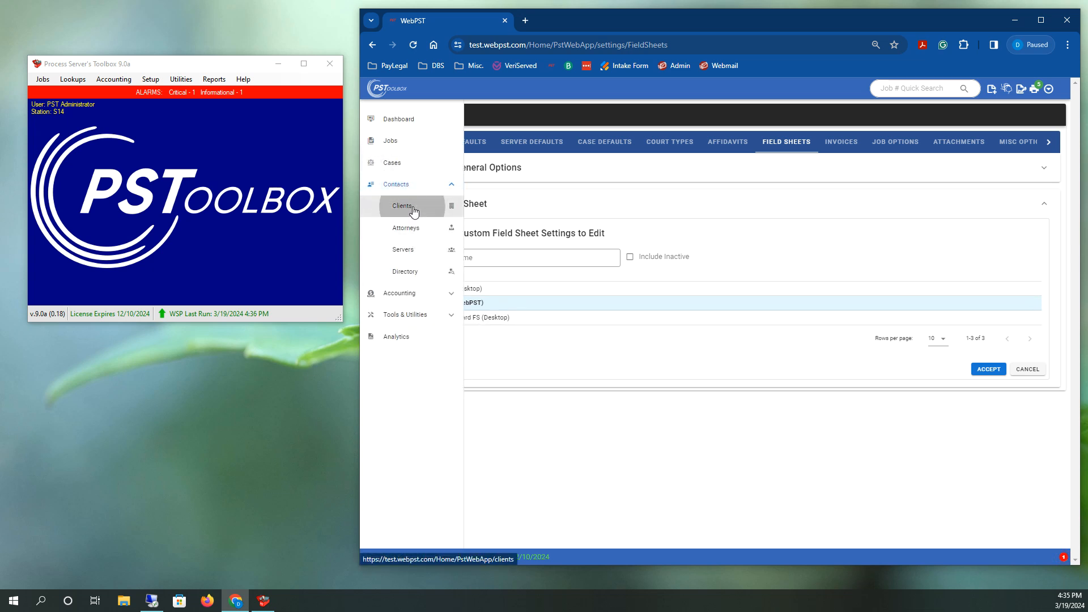
left_click(412, 209)
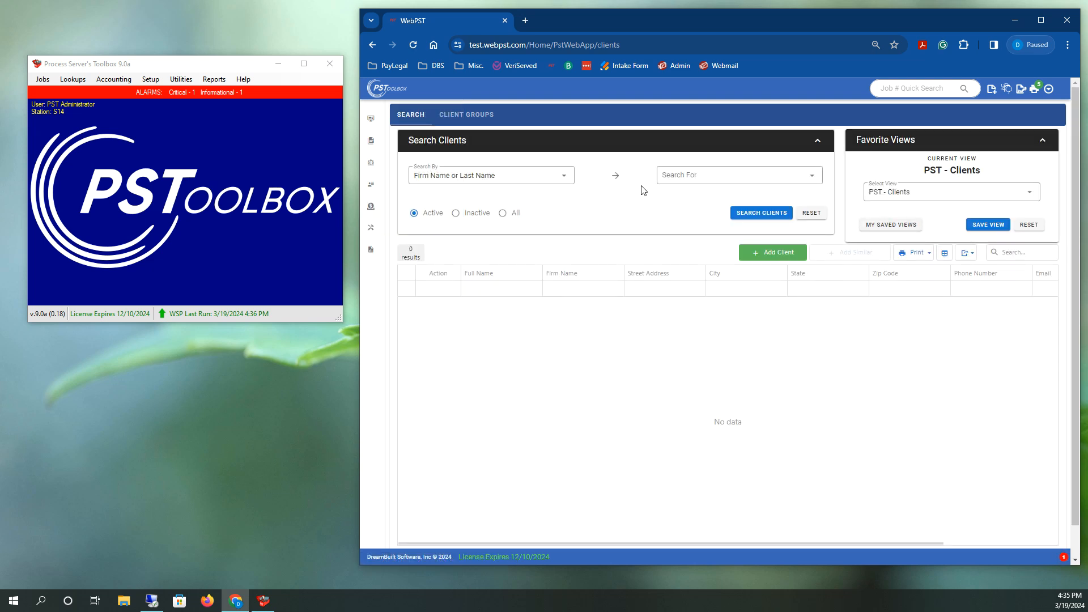
left_click(743, 213)
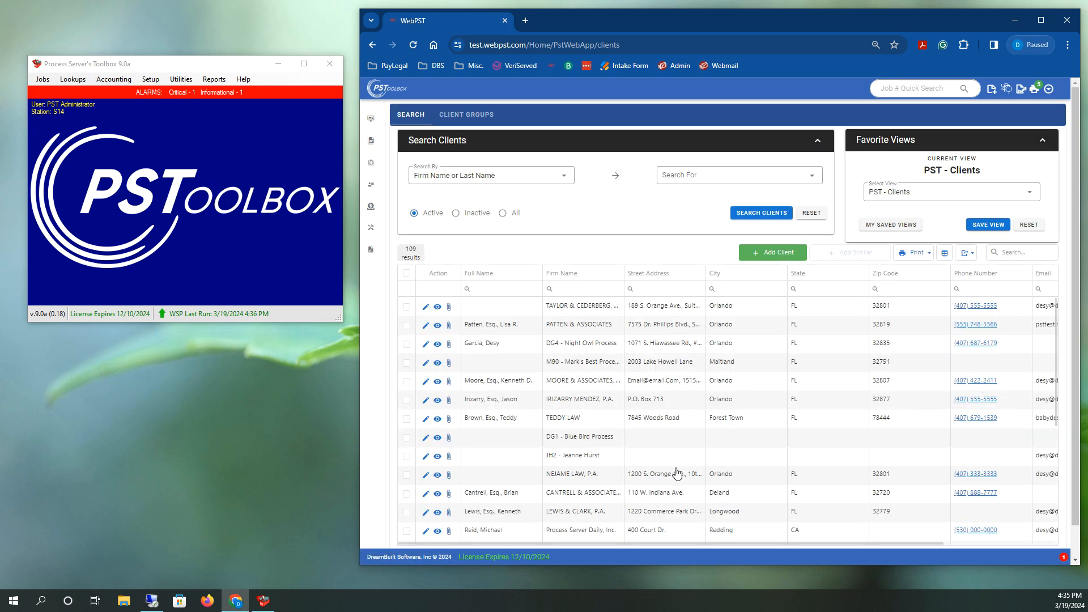
- Open the TEDDY LAW client for editing and examine the Client Default Field Sheet choices in its client options
left_click(426, 420)
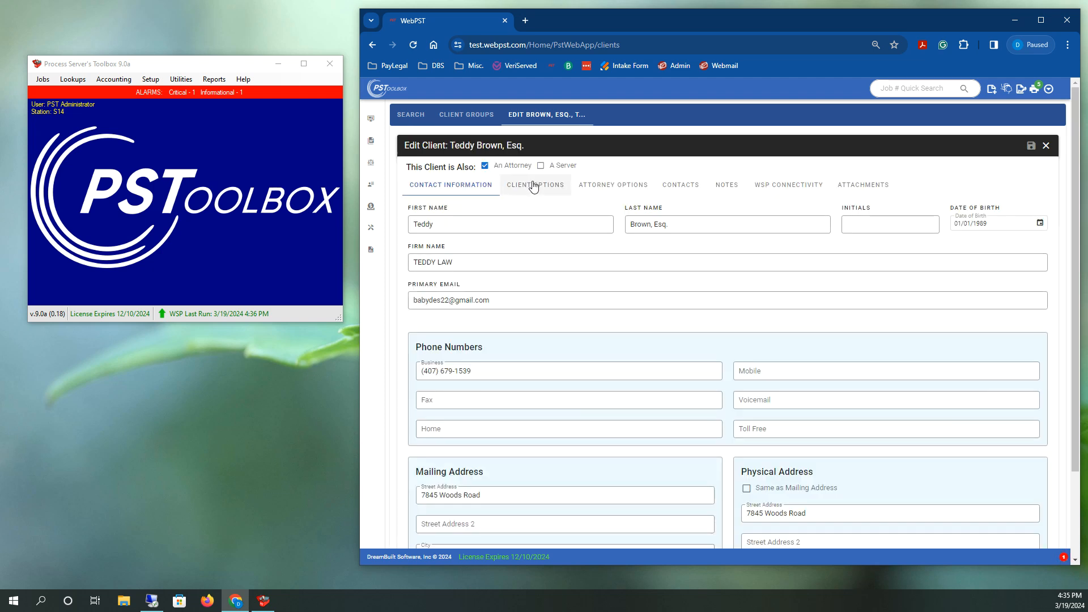
left_click(534, 187)
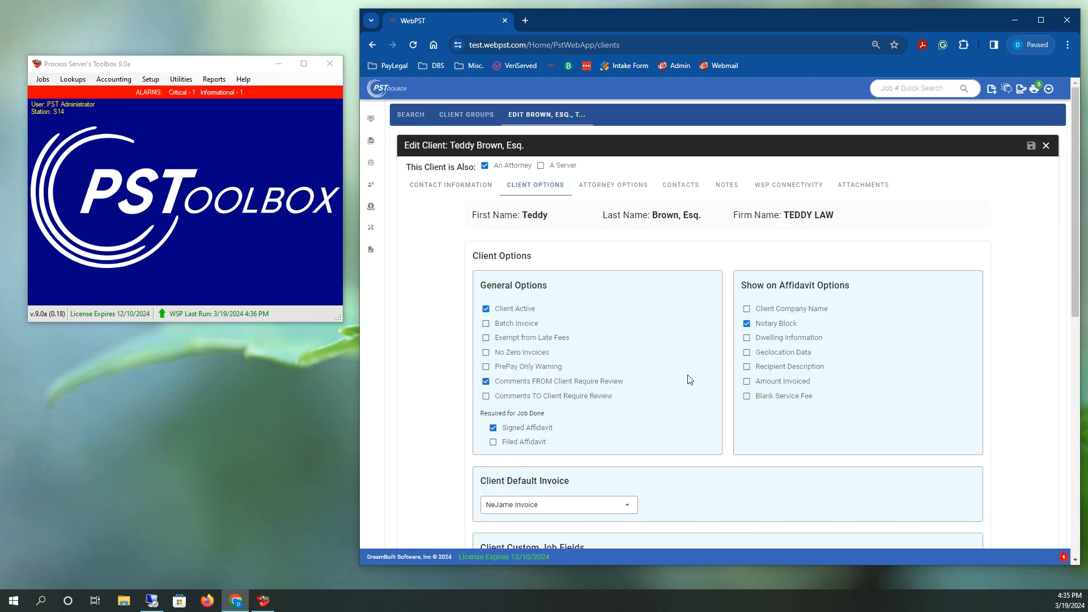
scroll(687, 376, "down", 3)
scroll(688, 376, "down", 3)
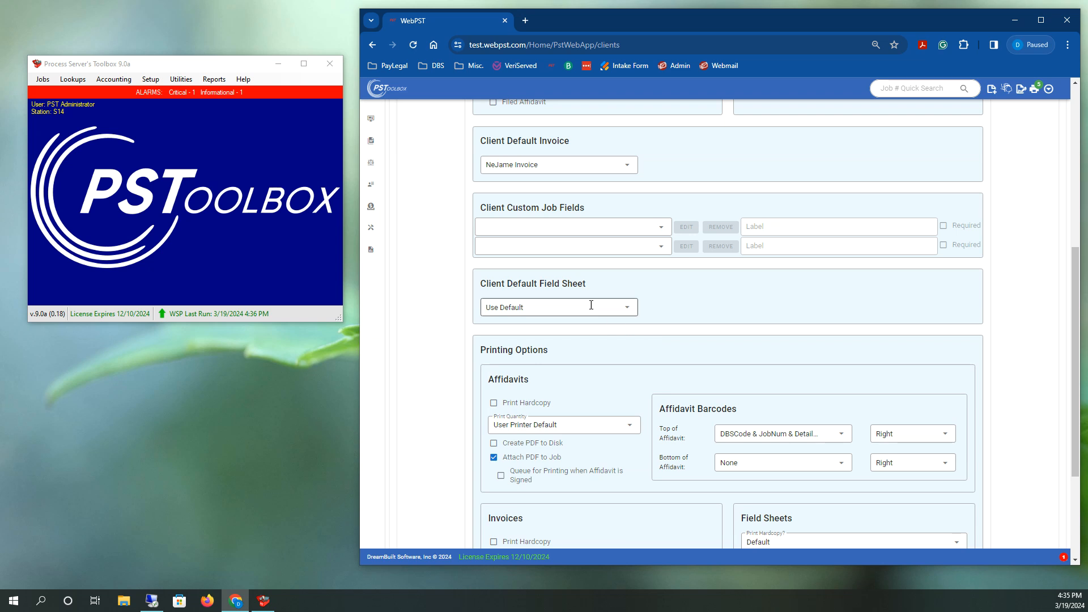
left_click(508, 308)
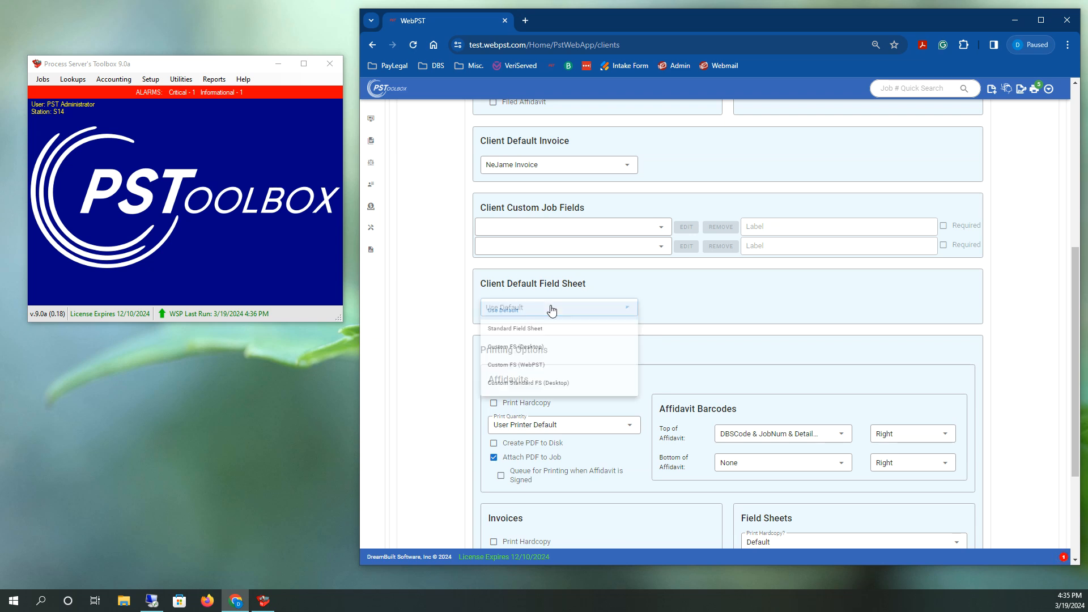
left_click(693, 323)
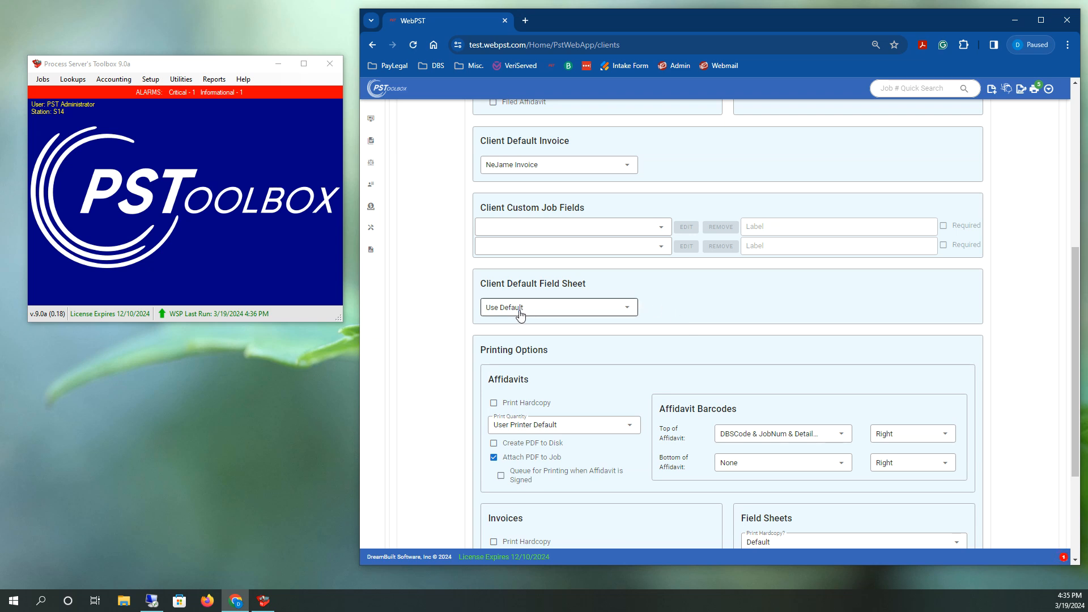
scroll(533, 315, "up", 6)
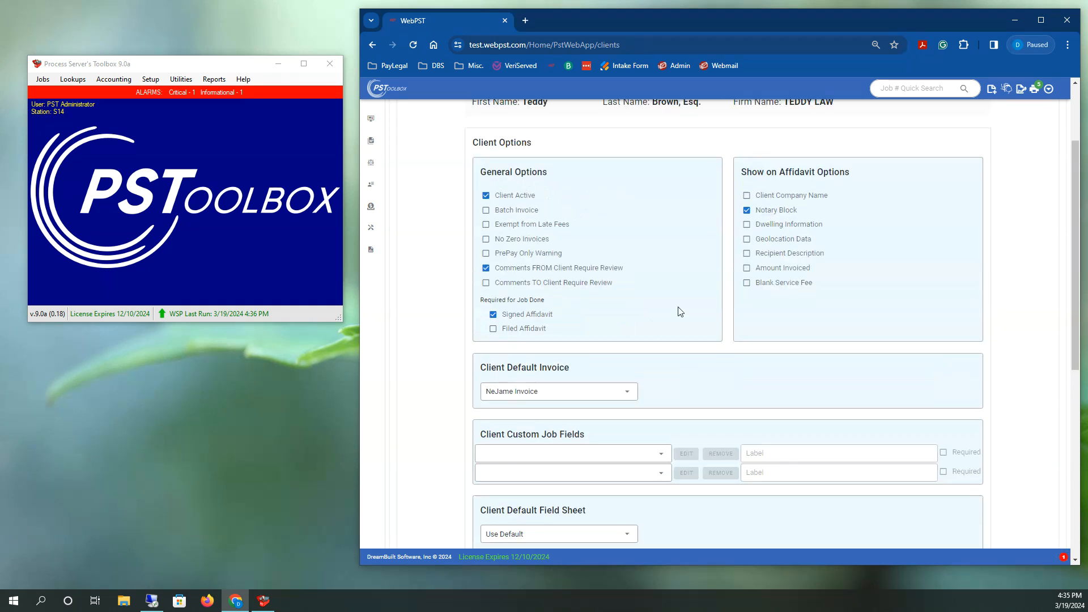
- Open the Default Job Options in the system settings and examine the available Type of Field Sheet choices without changing the selection
left_click(1049, 89)
left_click(1001, 116)
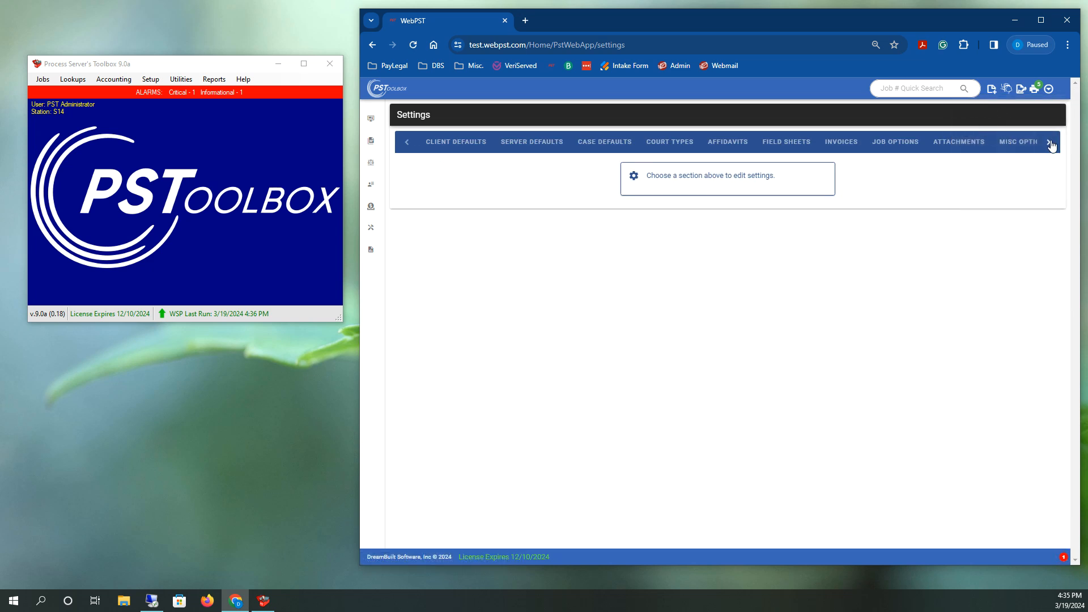
left_click(895, 142)
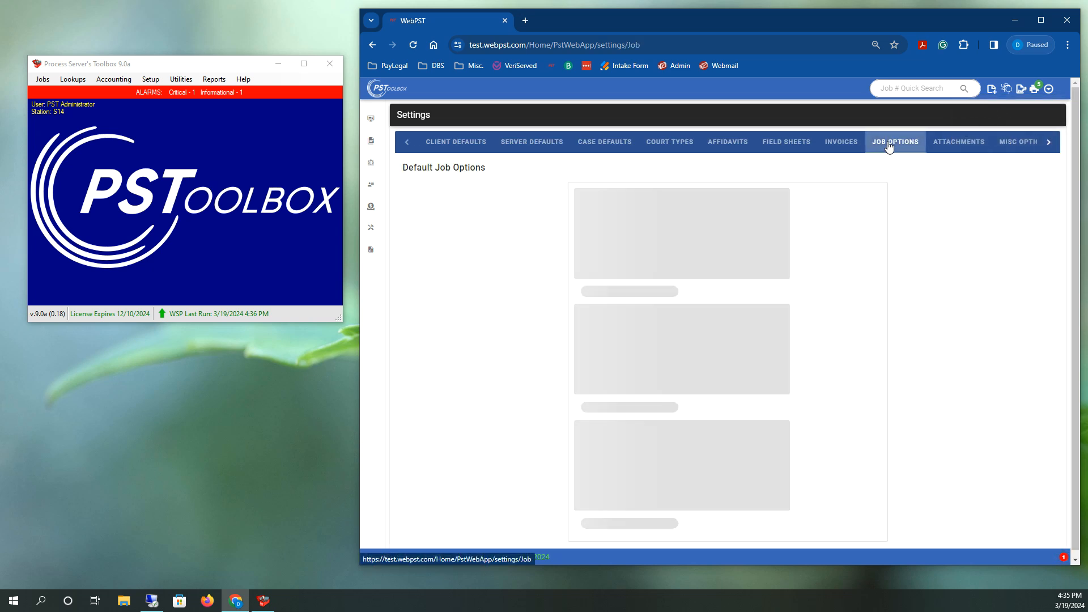
scroll(718, 441, "down", 2)
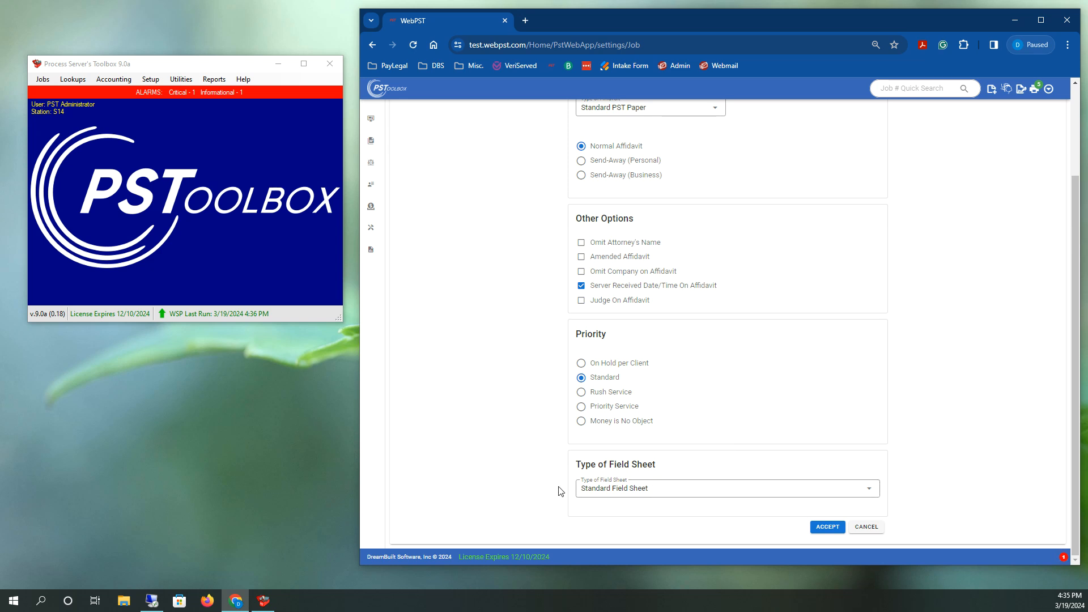
left_click(645, 487)
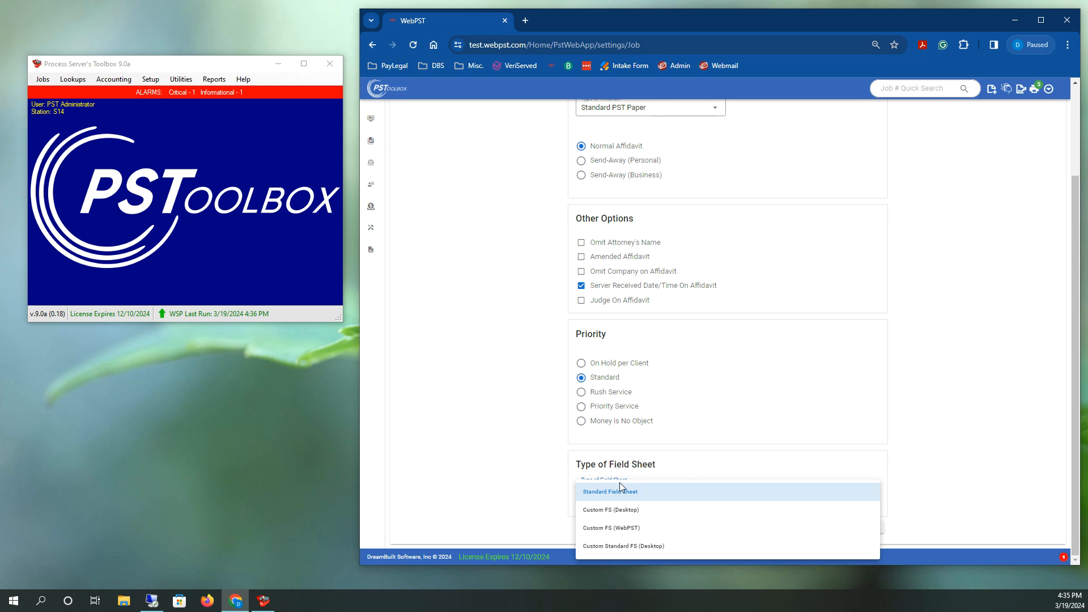
left_click(546, 472)
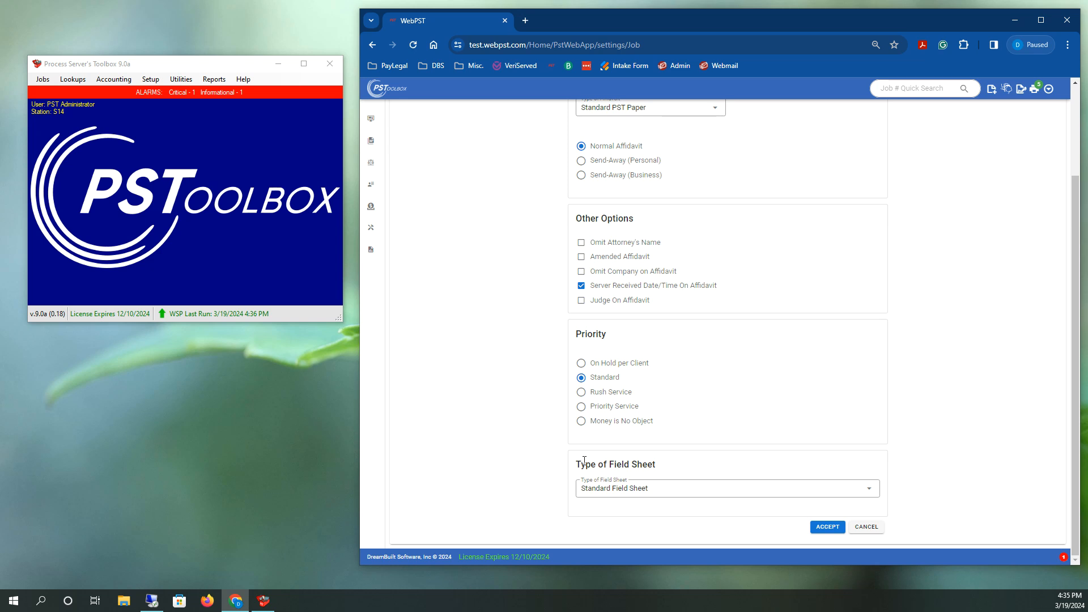
scroll(663, 391, "up", 2)
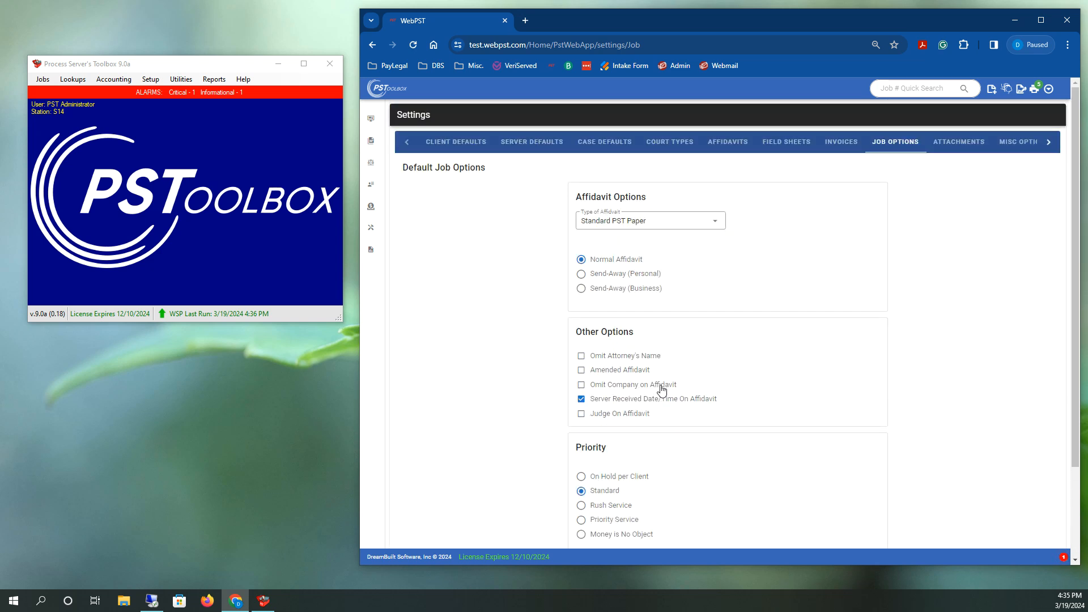